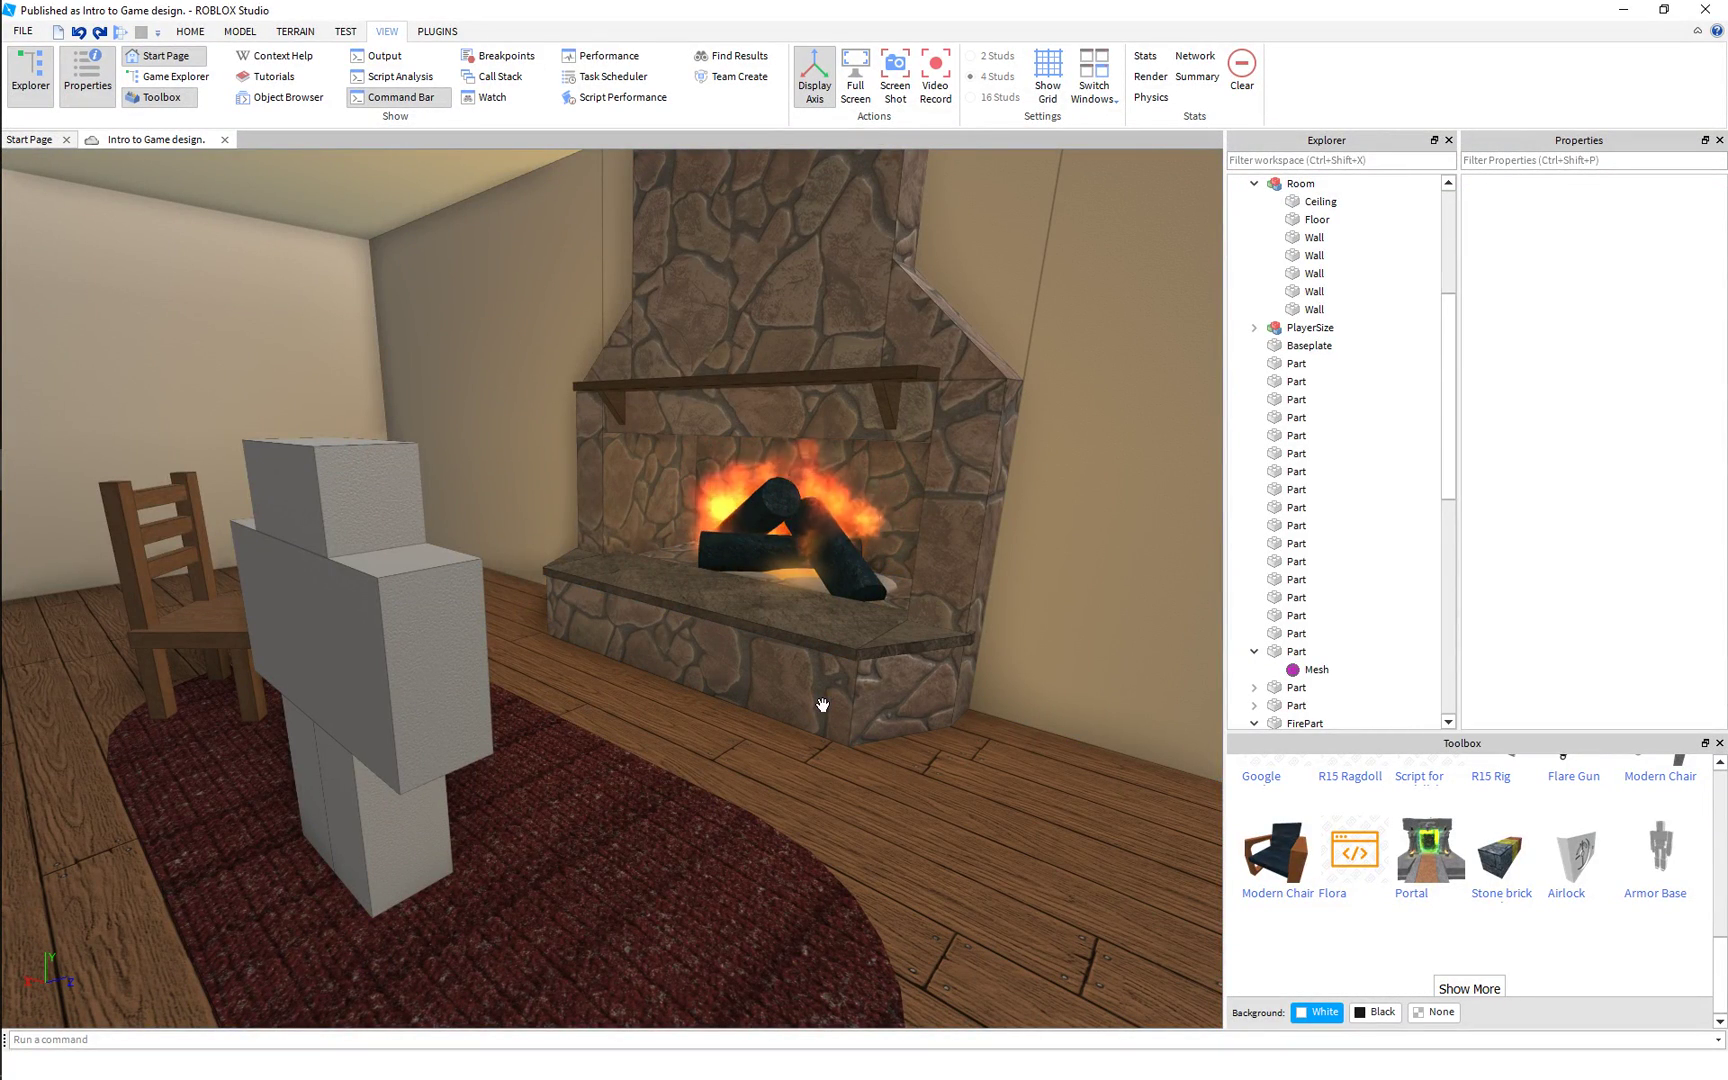
Duplicate the gray block beside the wedge and place the copy on the room's wooden floor near the side wall.
{"action": "right_click_drag", "start_coordinate": [768, 682], "coordinate": [770, 690]}
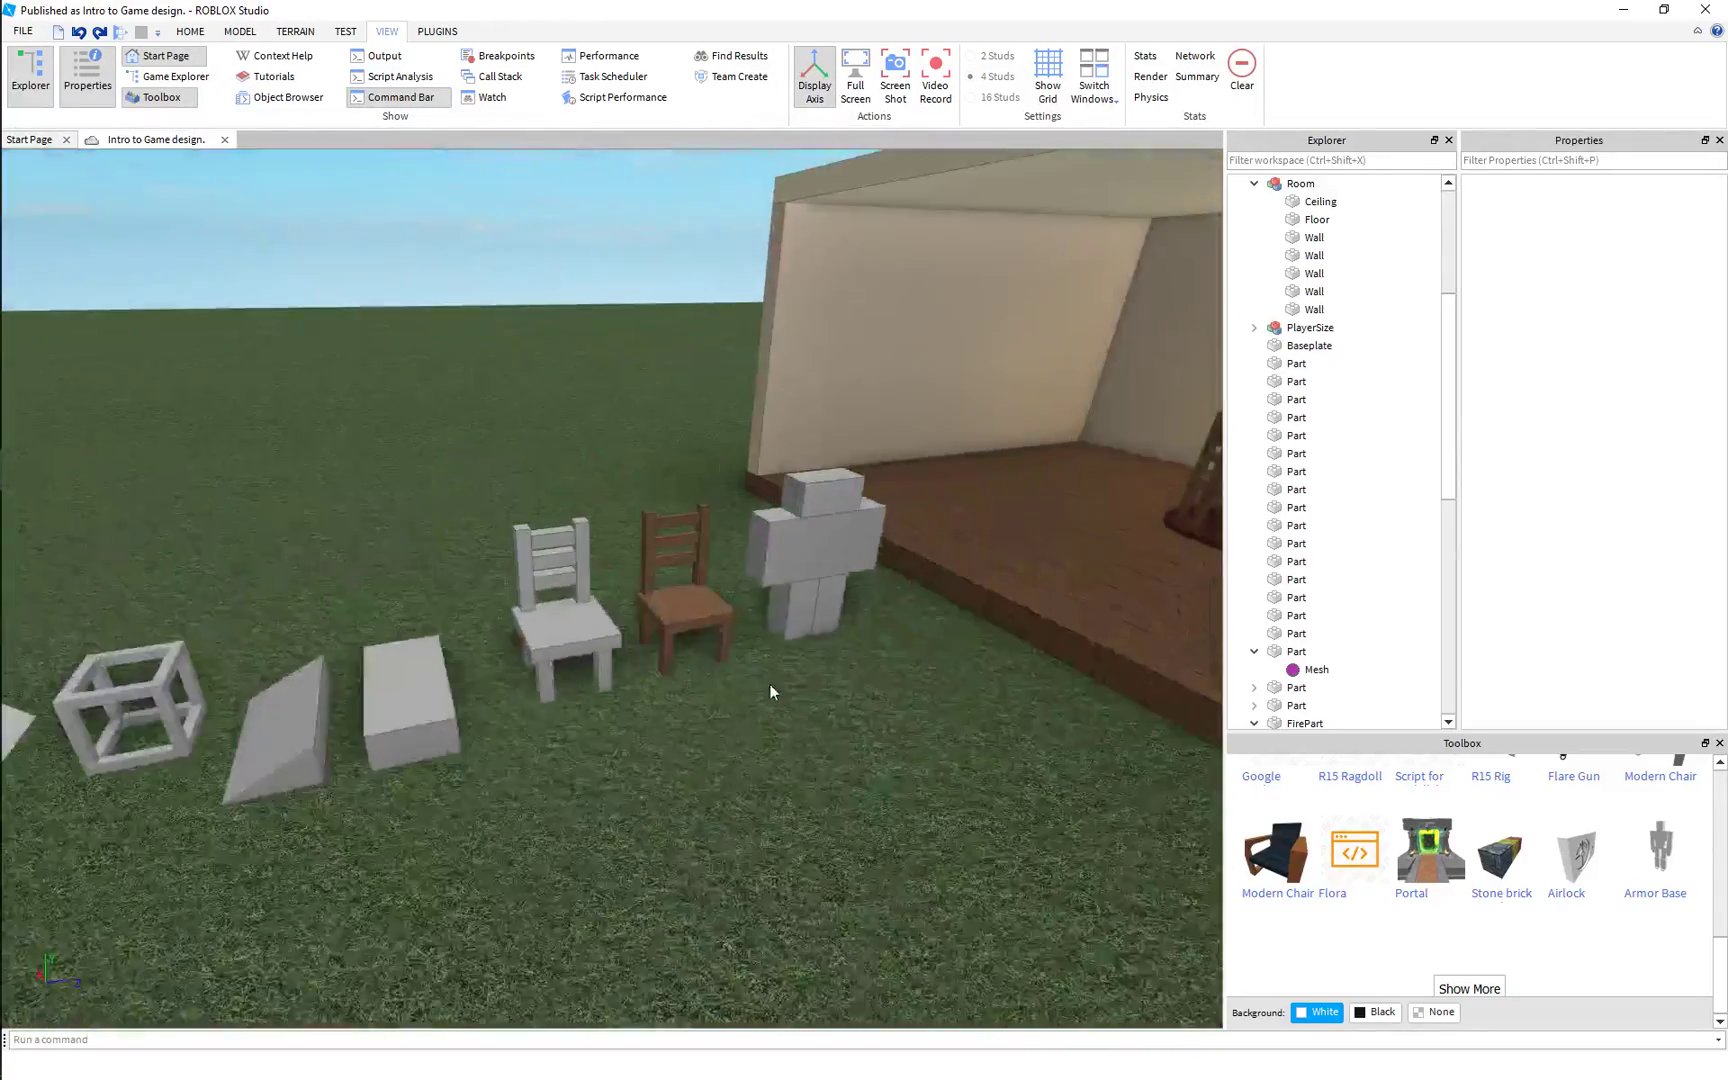
{"action": "left_click", "coordinate": [423, 688]}
{"action": "key", "text": "ctrl+d"}
{"action": "key", "text": "d"}
{"action": "left_click_drag", "start_coordinate": [423, 688], "coordinate": [698, 477]}
{"action": "key", "text": "d"}
{"action": "key", "text": "w"}
{"action": "right_click_drag", "start_coordinate": [662, 542], "coordinate": [665, 548]}
{"action": "left_click_drag", "start_coordinate": [672, 567], "coordinate": [621, 487]}
{"action": "right_click_drag", "start_coordinate": [593, 503], "coordinate": [584, 505]}
{"action": "key", "text": "a"}
{"action": "key", "text": "w"}
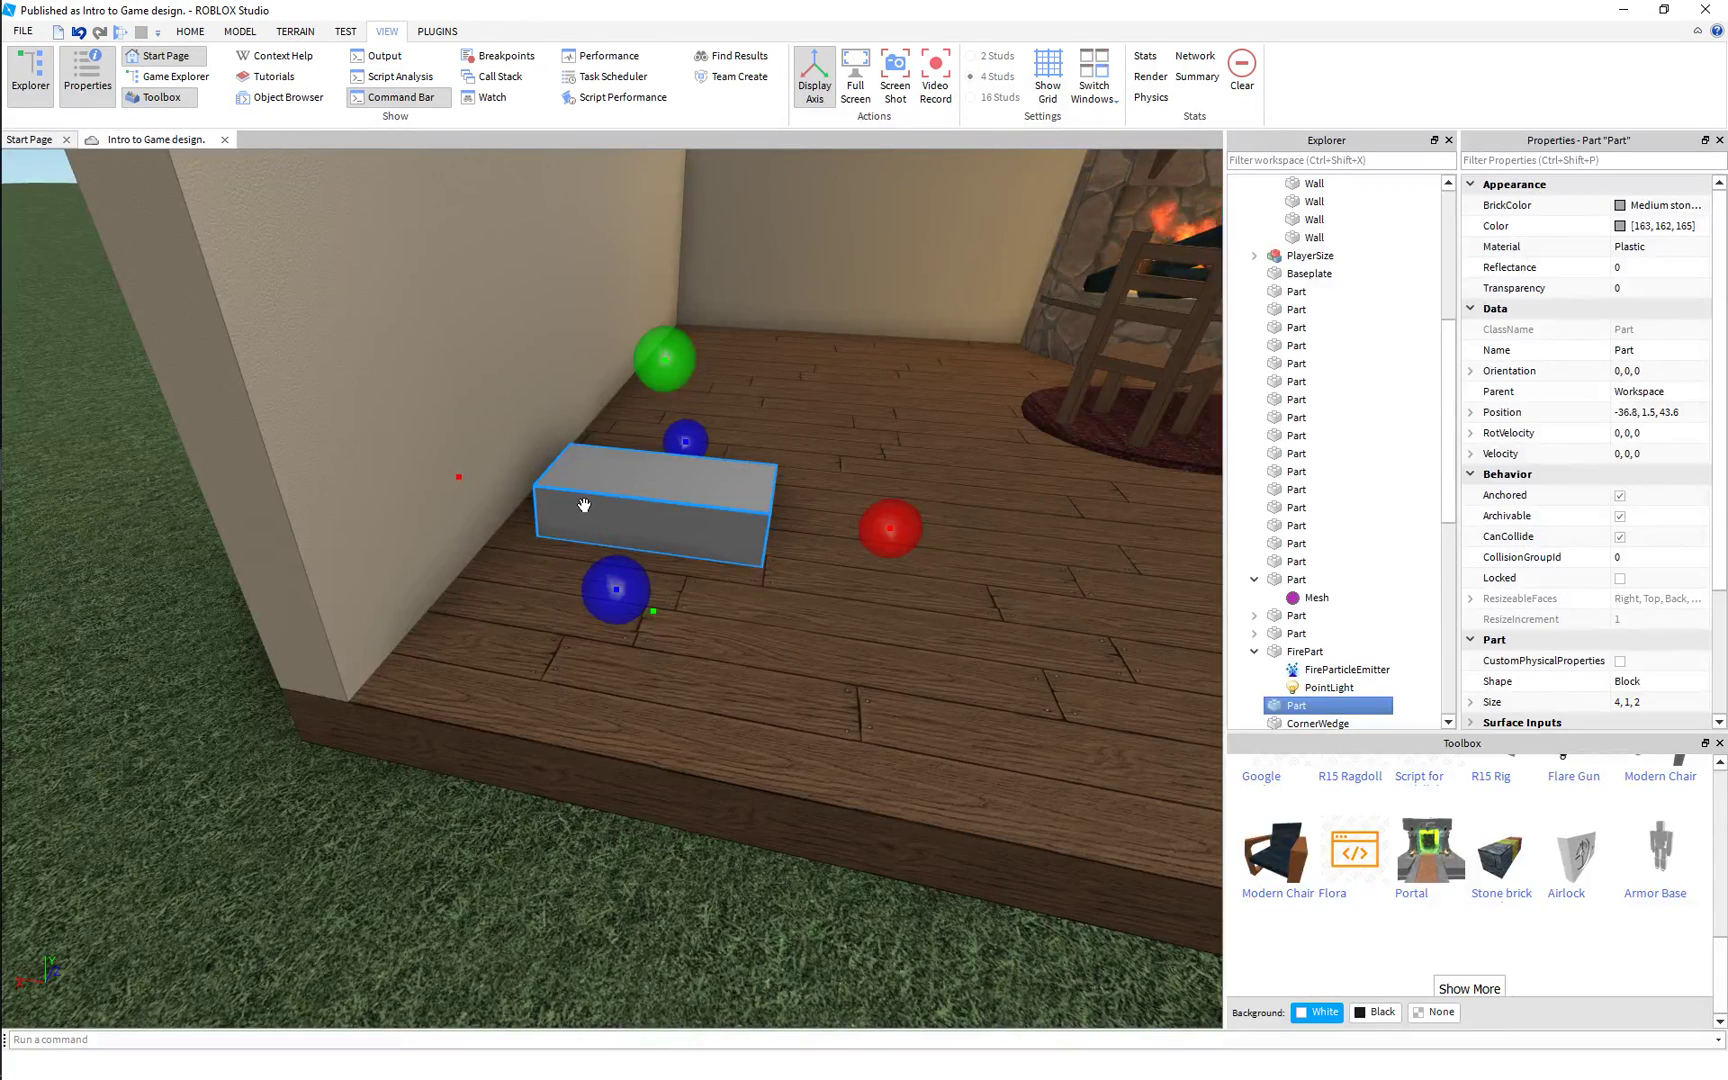
Move the copied block to the wall's front edge and stretch it up to the ceiling, 12 studs high.
{"action": "left_click_drag", "start_coordinate": [642, 506], "coordinate": [513, 621]}
{"action": "right_click_drag", "start_coordinate": [513, 621], "coordinate": [520, 621]}
{"action": "key", "text": "s"}
{"action": "left_click_drag", "start_coordinate": [545, 642], "coordinate": [551, 335]}
{"action": "key", "text": "d"}
{"action": "right_click_drag", "start_coordinate": [551, 400], "coordinate": [555, 408]}
{"action": "key", "text": "d"}
Lengthen the block to 23 studs along the side wall and thin it to 1 stud, then deselect it.
{"action": "left_click_drag", "start_coordinate": [648, 600], "coordinate": [1226, 621]}
{"action": "left_click_drag", "start_coordinate": [439, 604], "coordinate": [390, 614]}
{"action": "key", "text": "a"}
{"action": "right_click_drag", "start_coordinate": [390, 614], "coordinate": [394, 617]}
{"action": "left_click_drag", "start_coordinate": [781, 590], "coordinate": [525, 579]}
{"action": "key", "text": "d"}
{"action": "right_click_drag", "start_coordinate": [525, 579], "coordinate": [508, 583]}
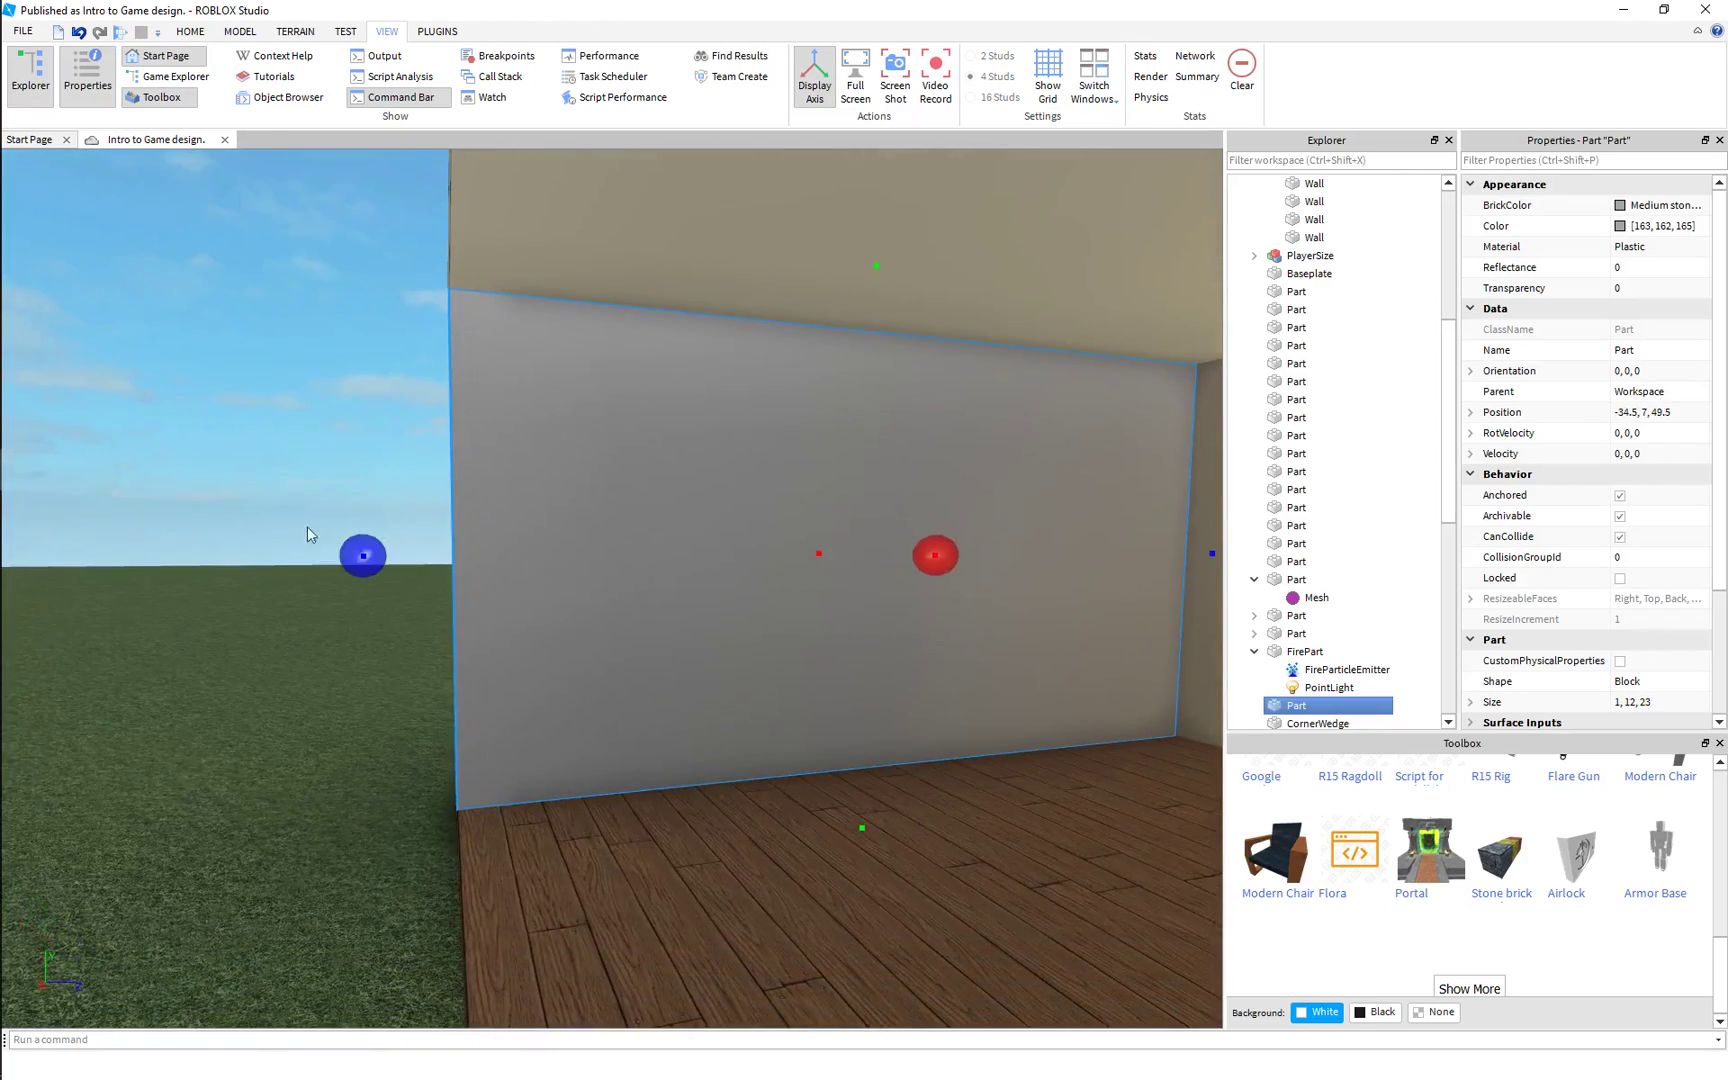
{"action": "left_click", "coordinate": [300, 515]}
{"action": "right_click_drag", "start_coordinate": [296, 508], "coordinate": [296, 507]}
{"action": "key", "text": "w"}
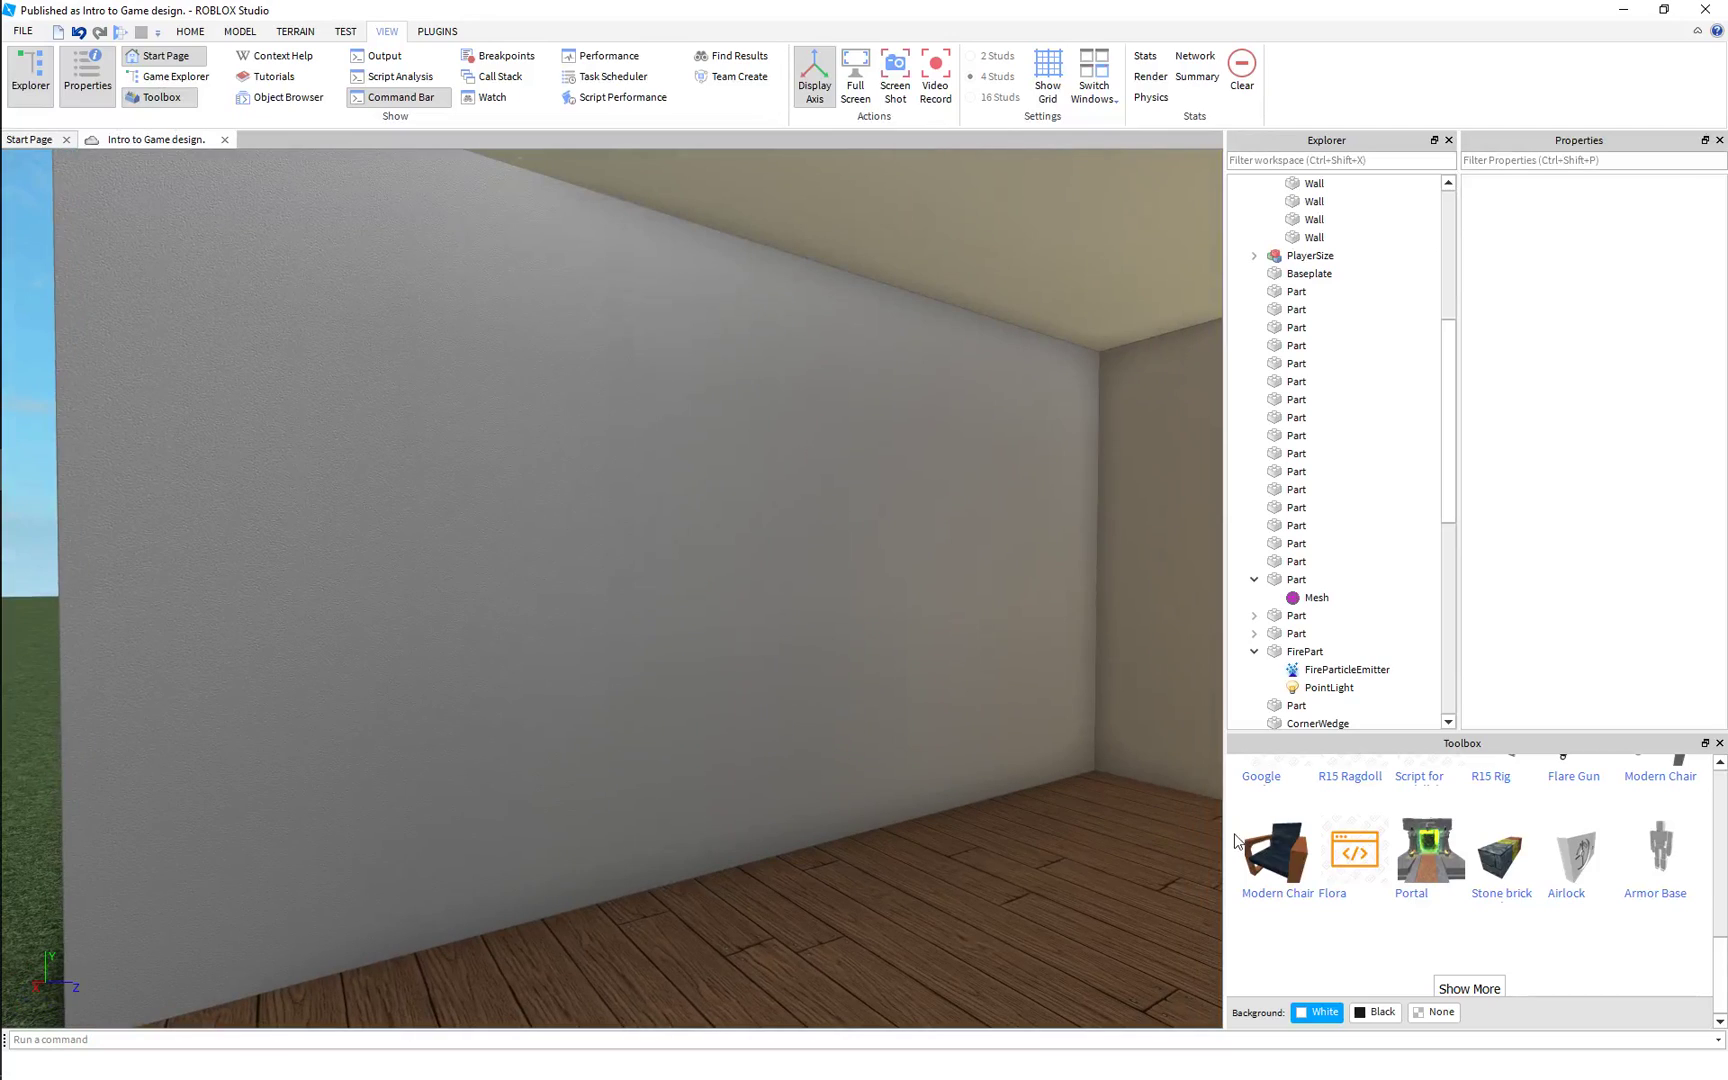
Search the decals for "wallpaper" and load more results.
{"action": "scroll", "coordinate": [1240, 842], "scroll_direction": "up", "scroll_amount": 5}
{"action": "left_click", "coordinate": [1285, 773]}
{"action": "left_click", "coordinate": [1279, 808]}
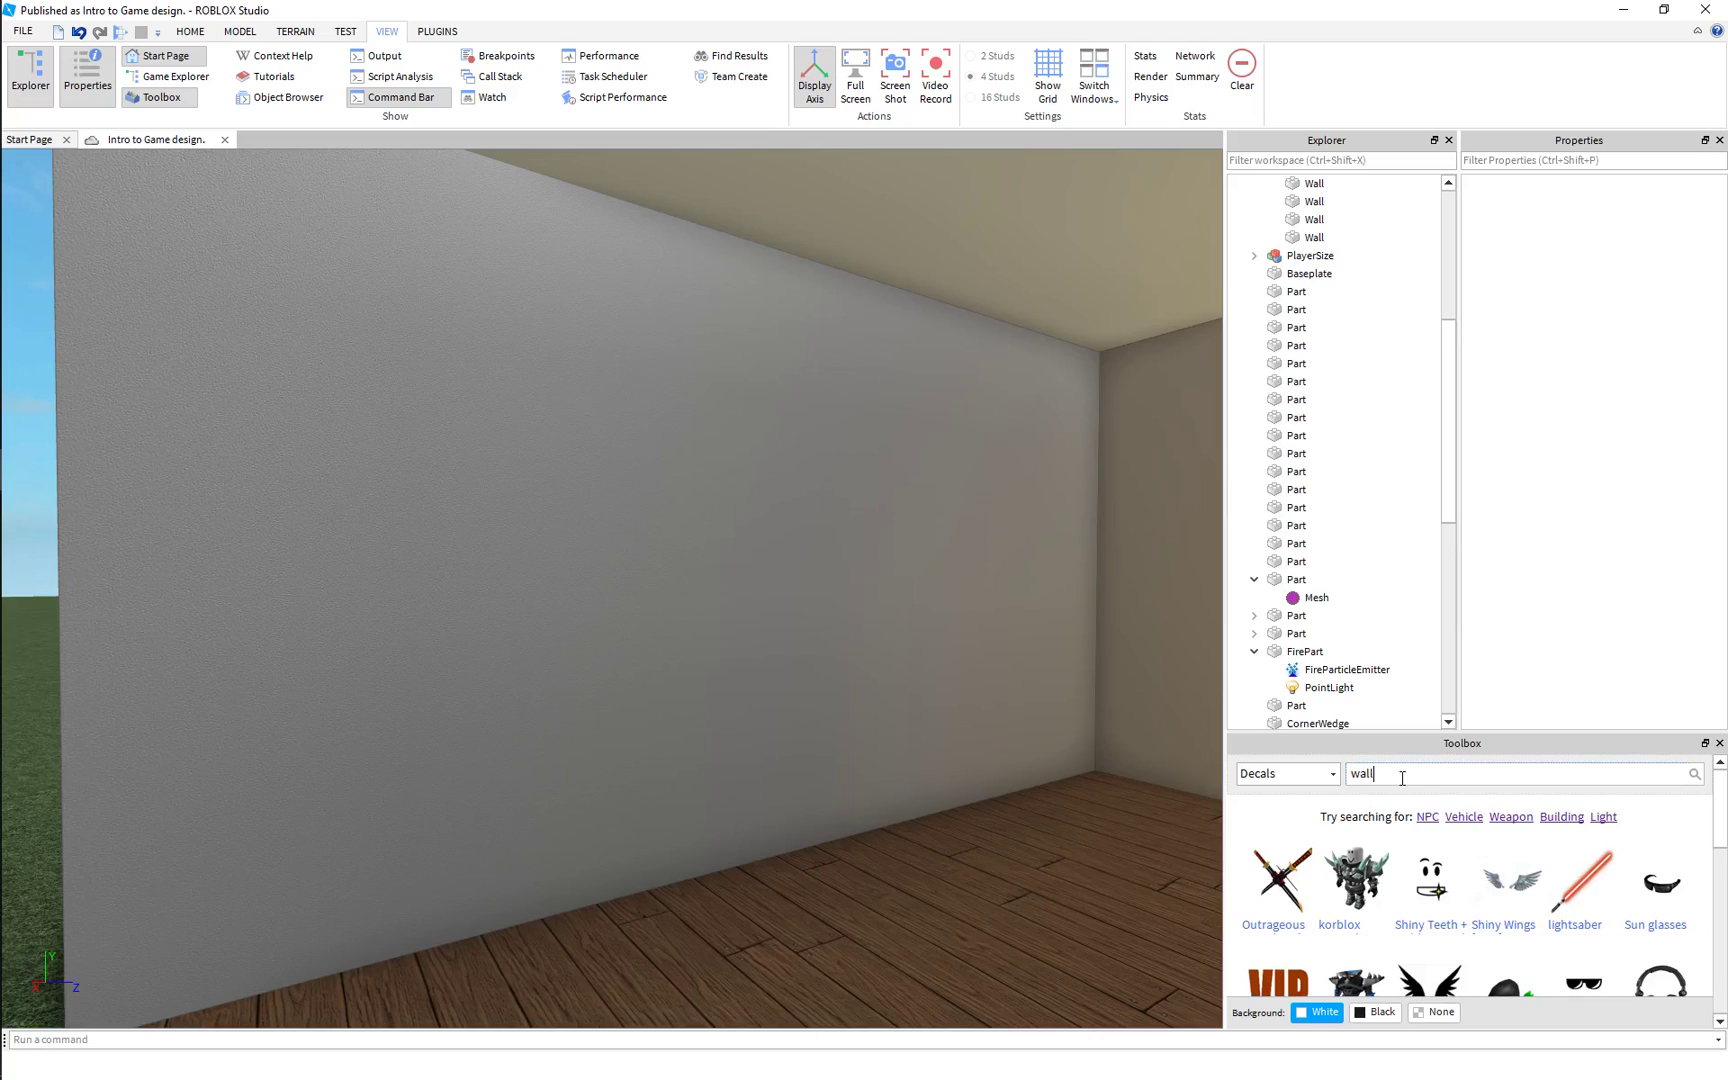
{"action": "key", "text": "Return"}
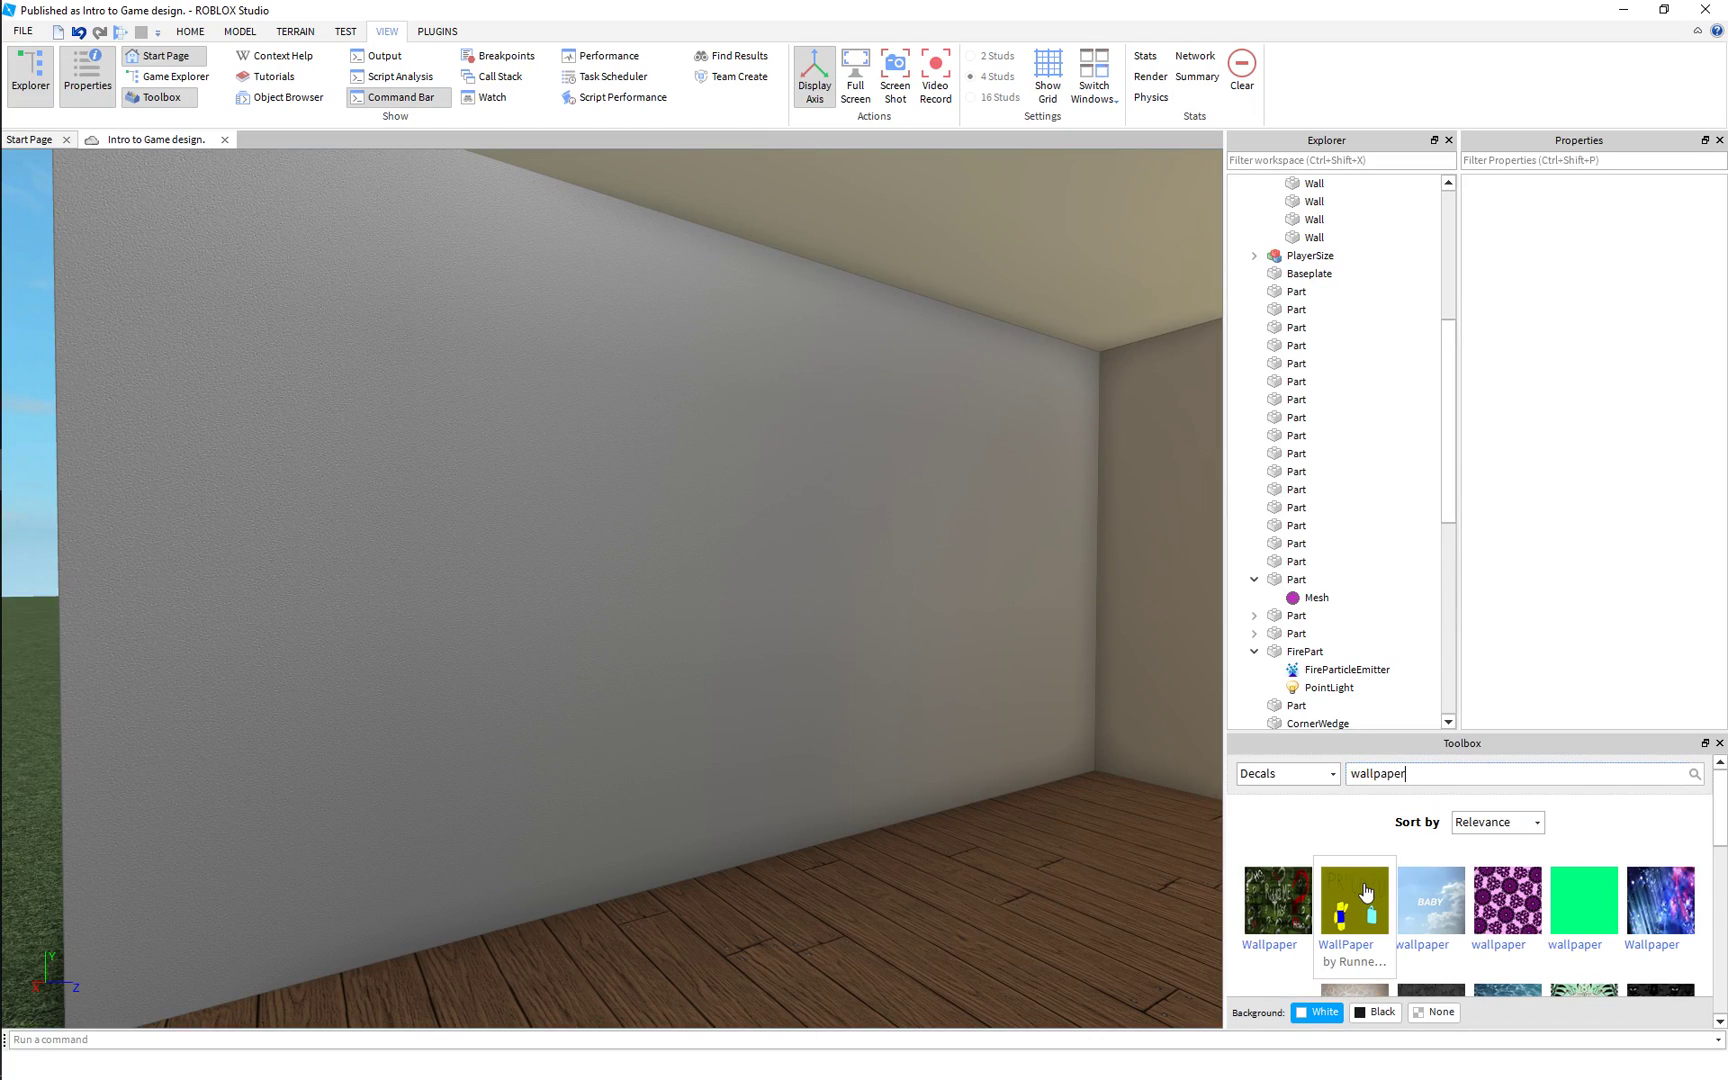
{"action": "scroll", "coordinate": [1365, 890], "scroll_direction": "down", "scroll_amount": 6}
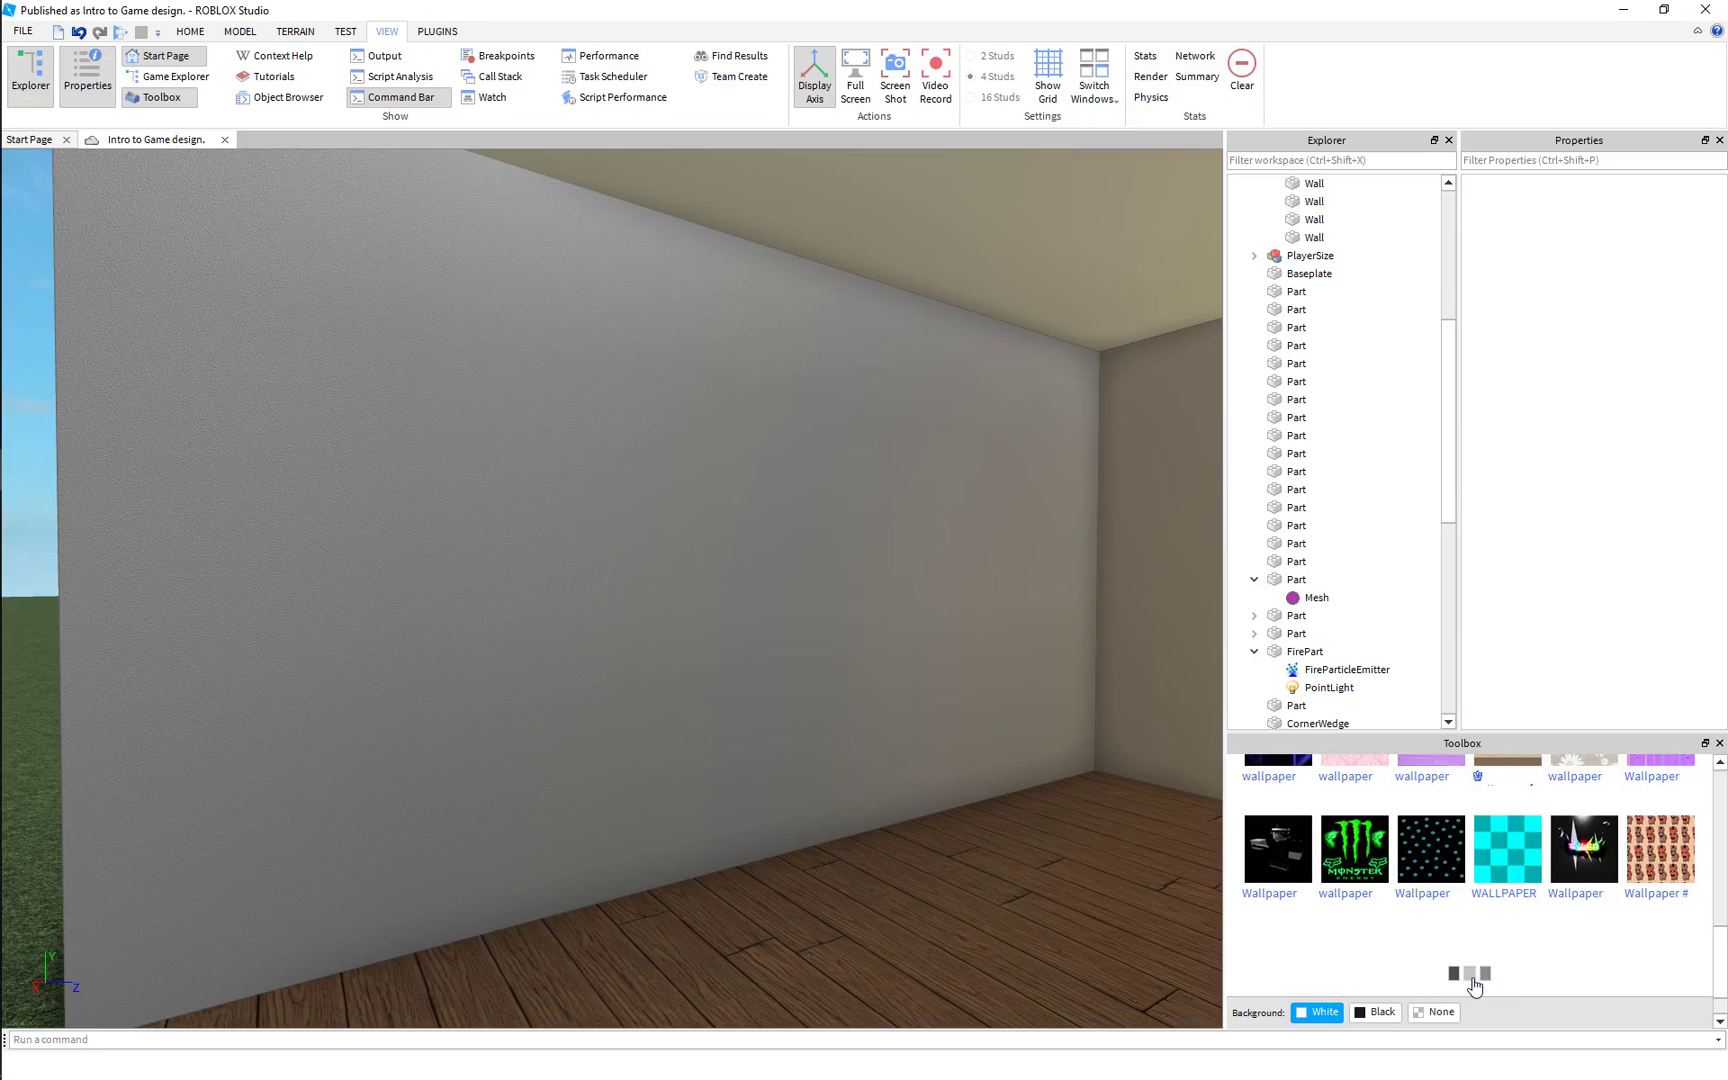
{"action": "scroll", "coordinate": [1435, 895], "scroll_direction": "down", "scroll_amount": 3}
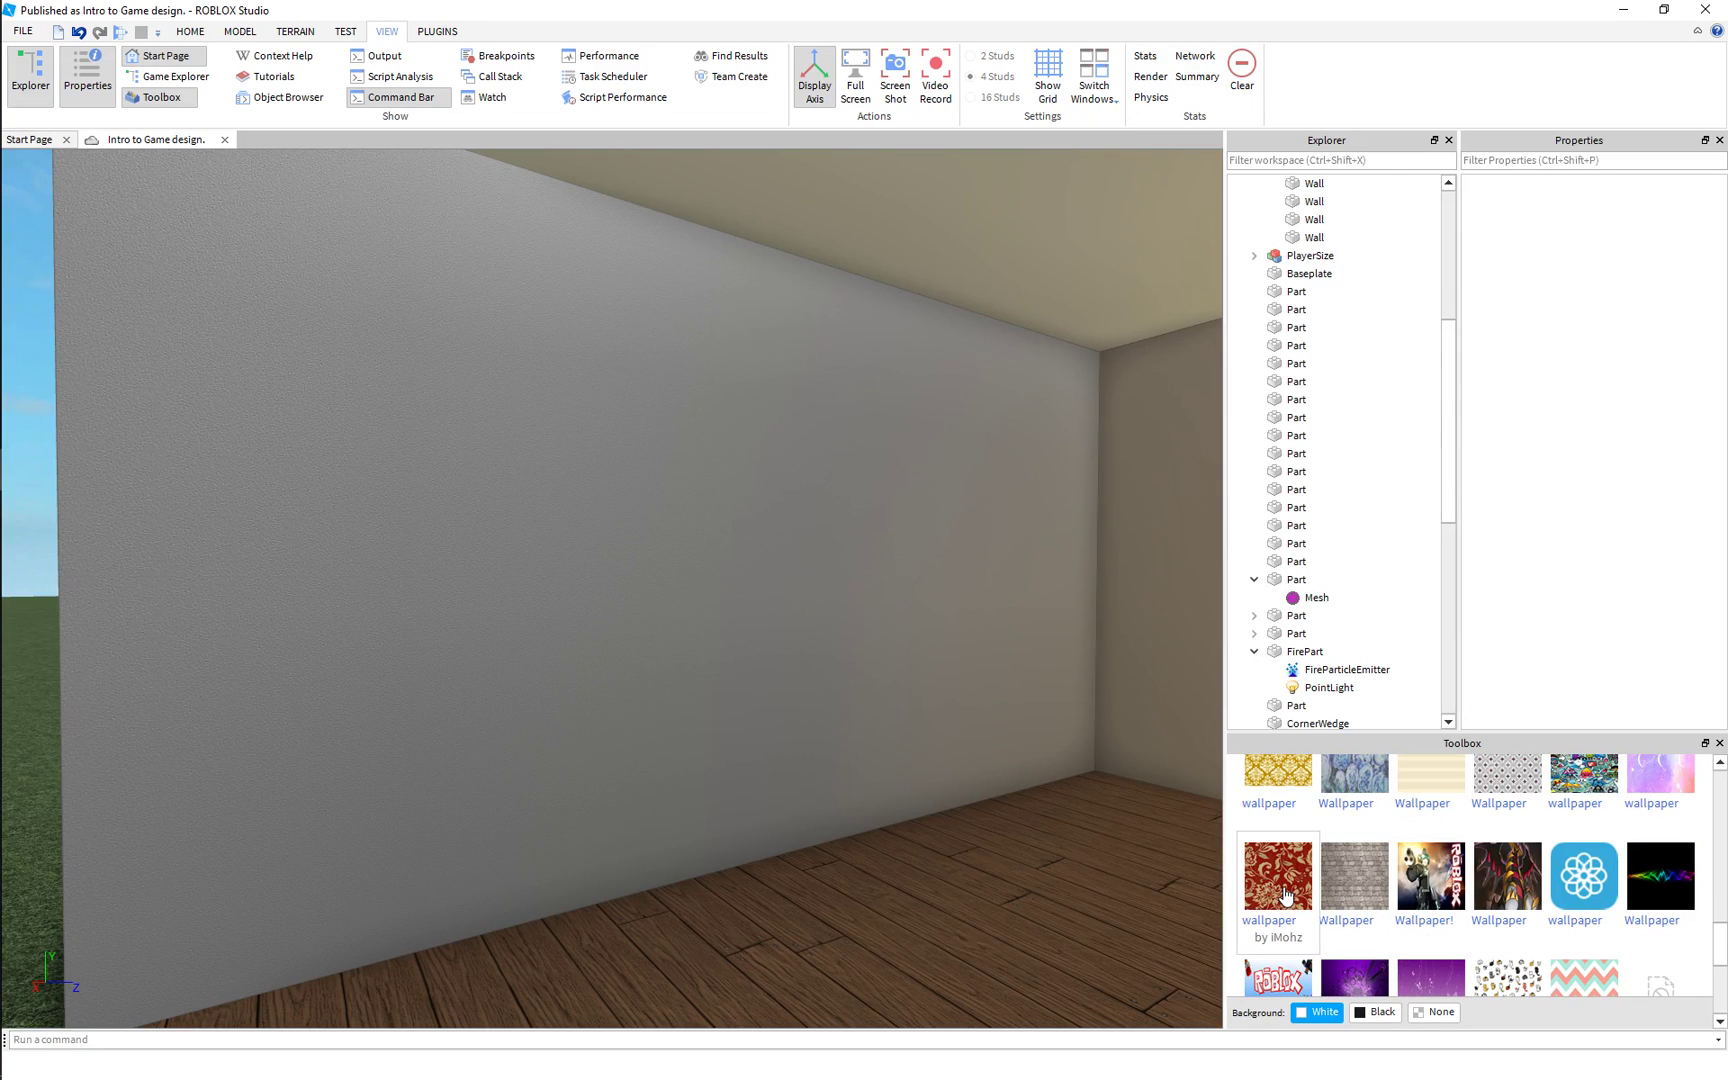
Apply the red floral wallpaper decal to the room-facing side of the gray wall panel.
{"action": "left_click_drag", "start_coordinate": [1287, 895], "coordinate": [684, 553]}
{"action": "scroll", "coordinate": [667, 516], "scroll_direction": "down", "scroll_amount": 4}
{"action": "left_click", "coordinate": [408, 556]}
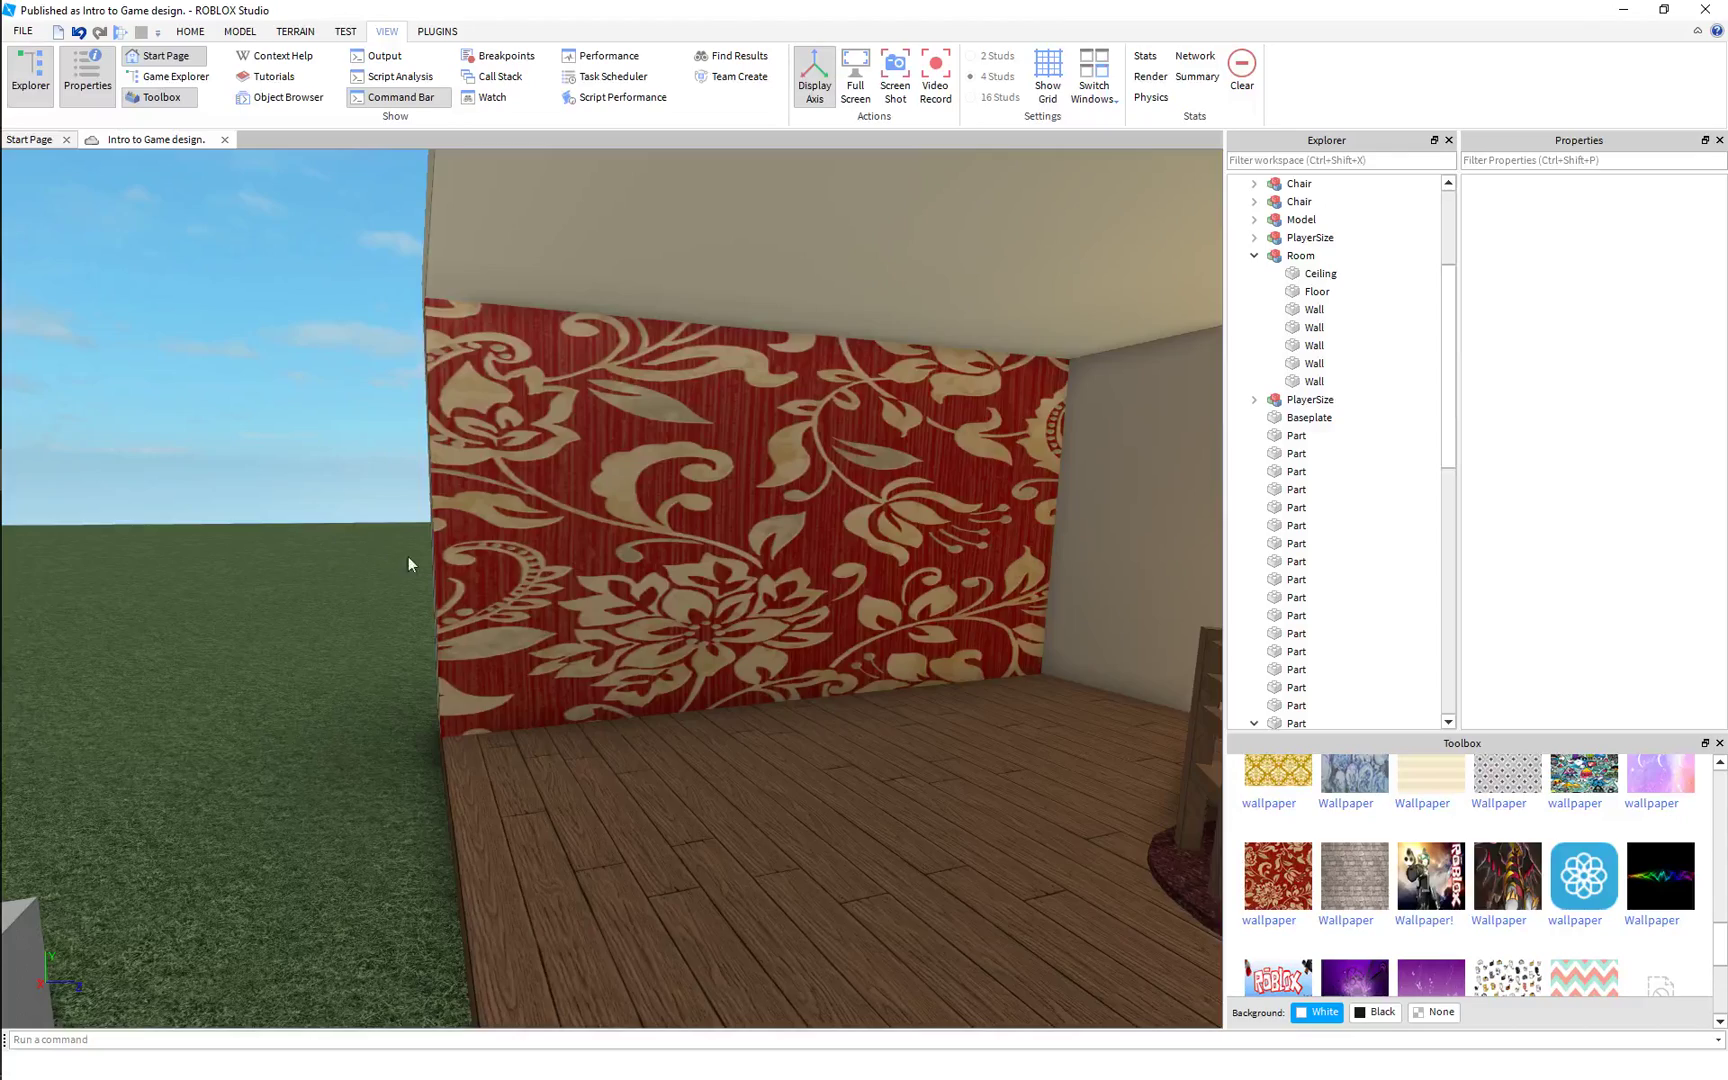
{"action": "scroll", "coordinate": [417, 555], "scroll_direction": "up", "scroll_amount": 4}
{"action": "scroll", "coordinate": [419, 555], "scroll_direction": "down", "scroll_amount": 1}
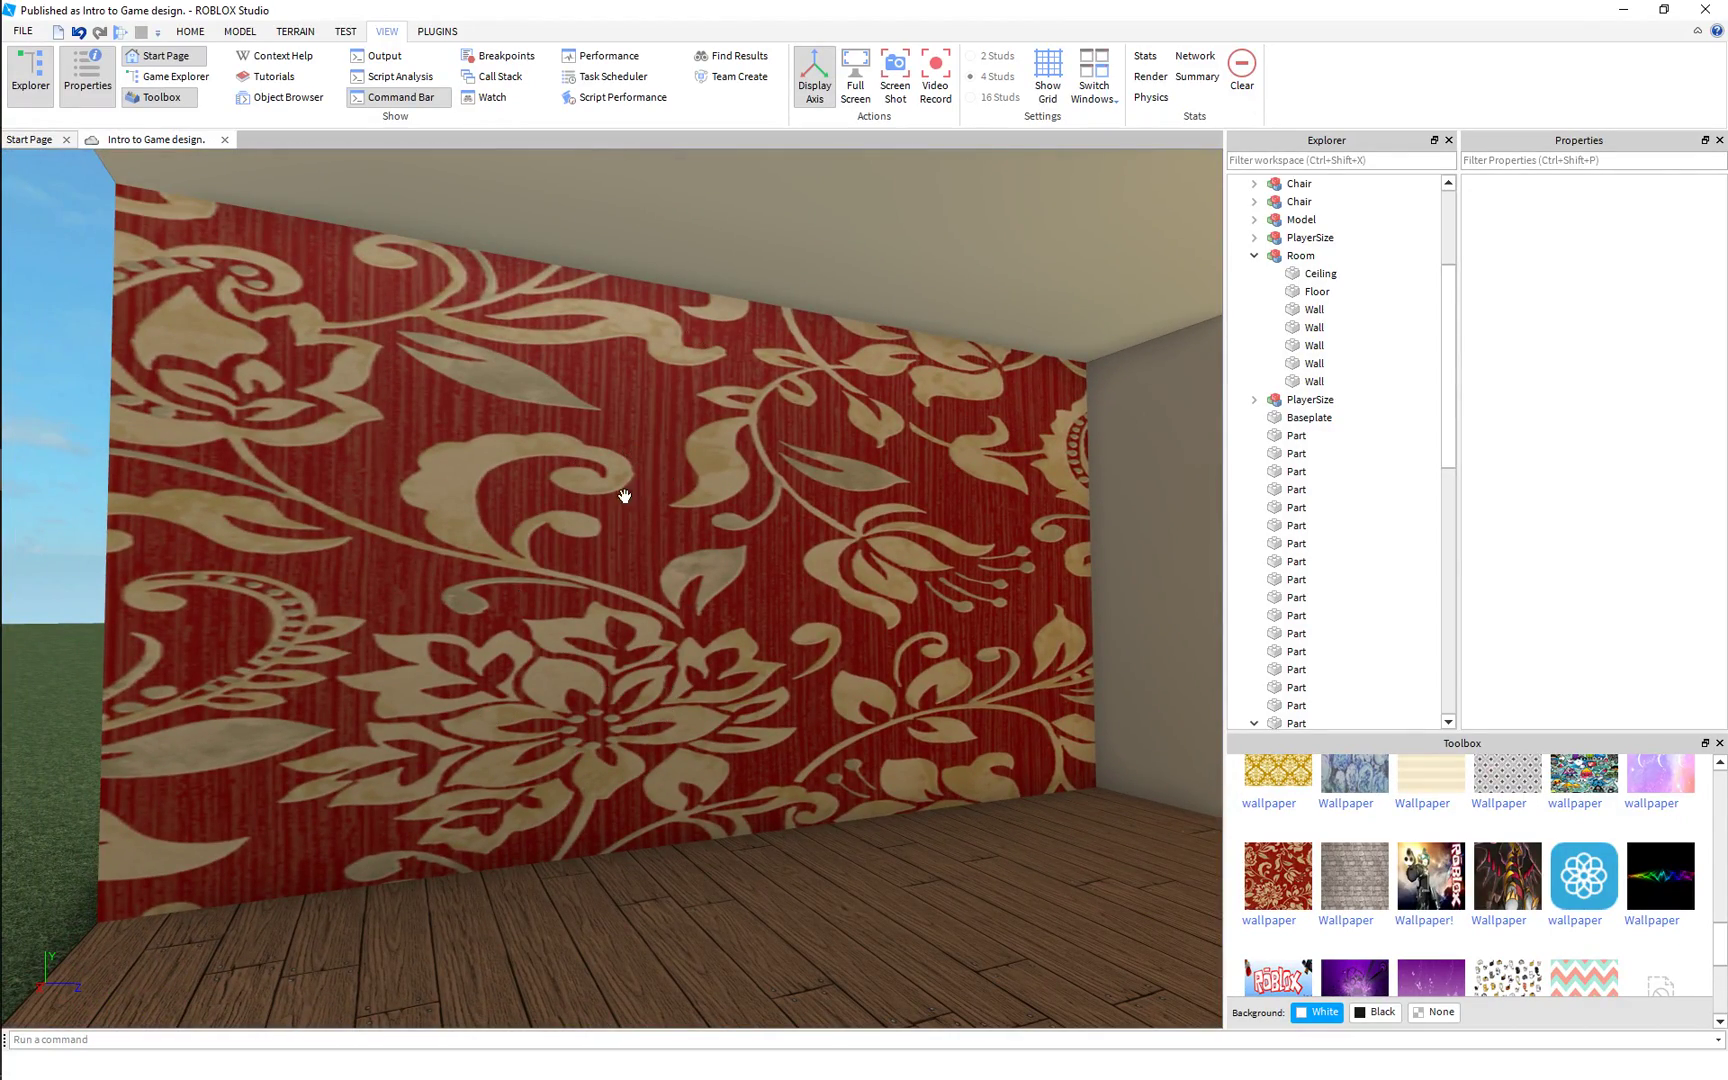
{"action": "right_click_drag", "start_coordinate": [624, 496], "coordinate": [618, 500]}
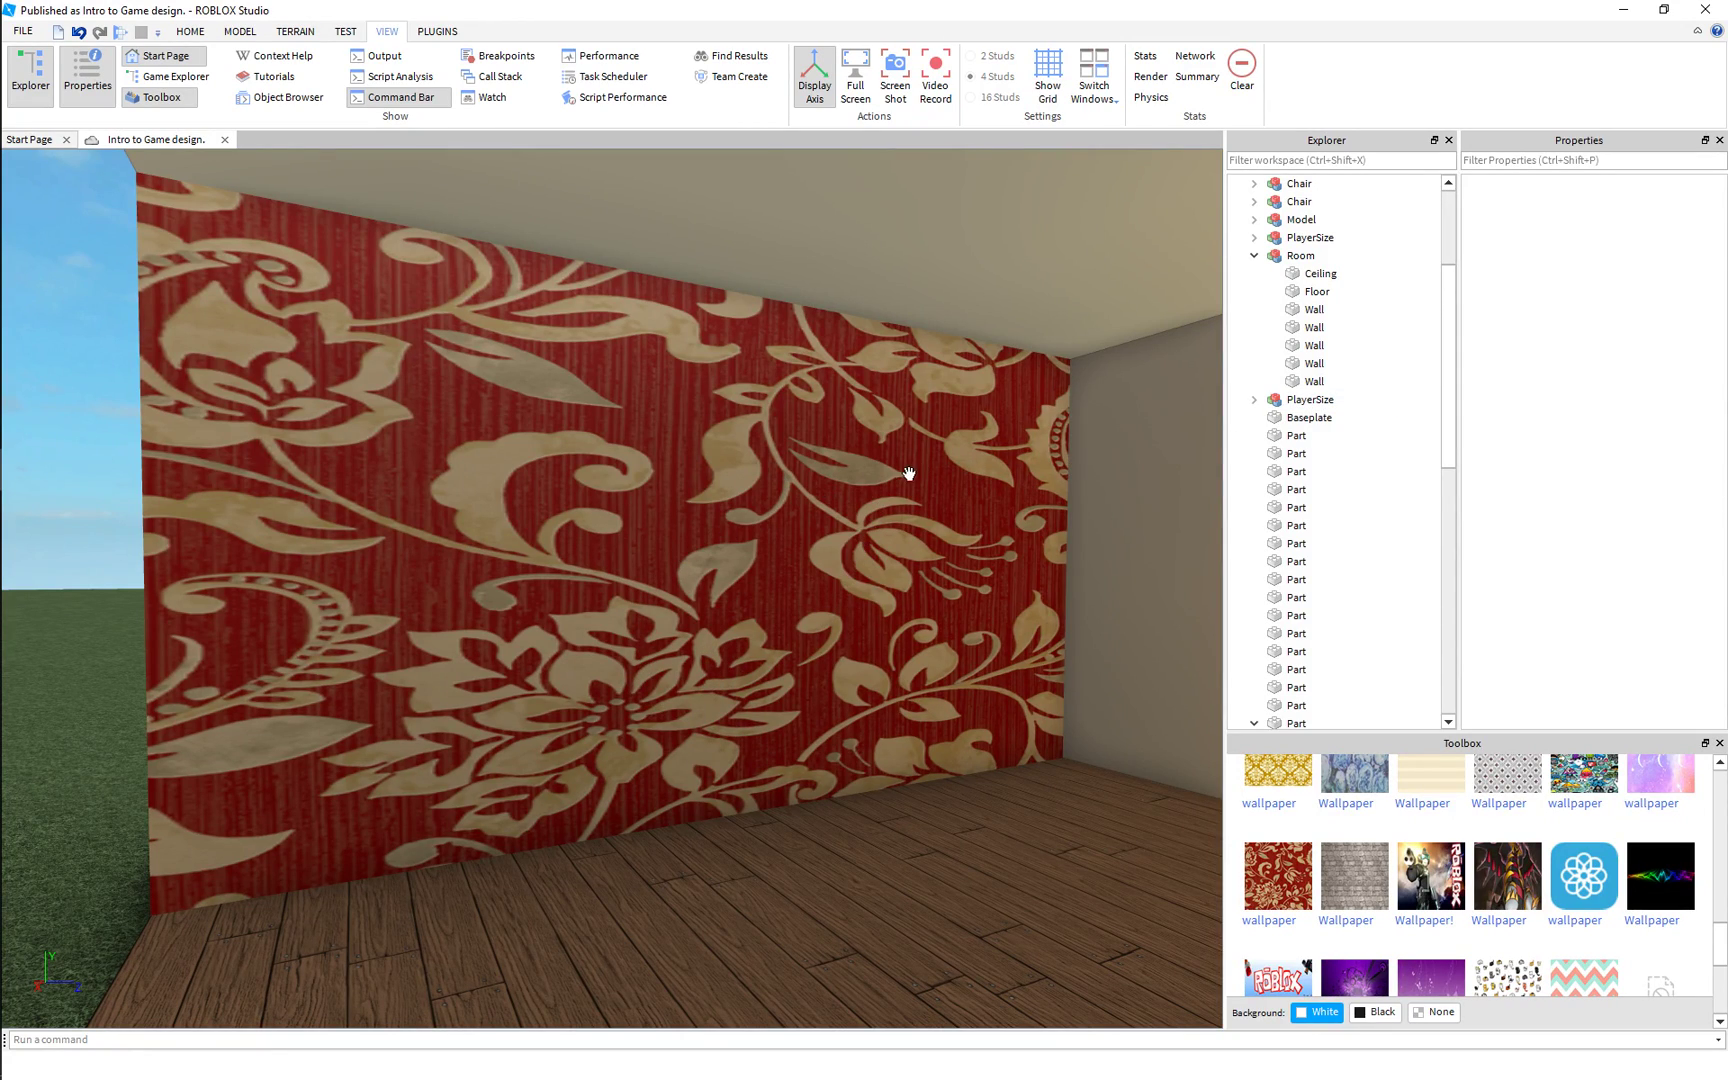
Shrink the wallpapered panel to a 1 × 2 × 2 stud block at the wall's front lower corner.
{"action": "left_click", "coordinate": [667, 585]}
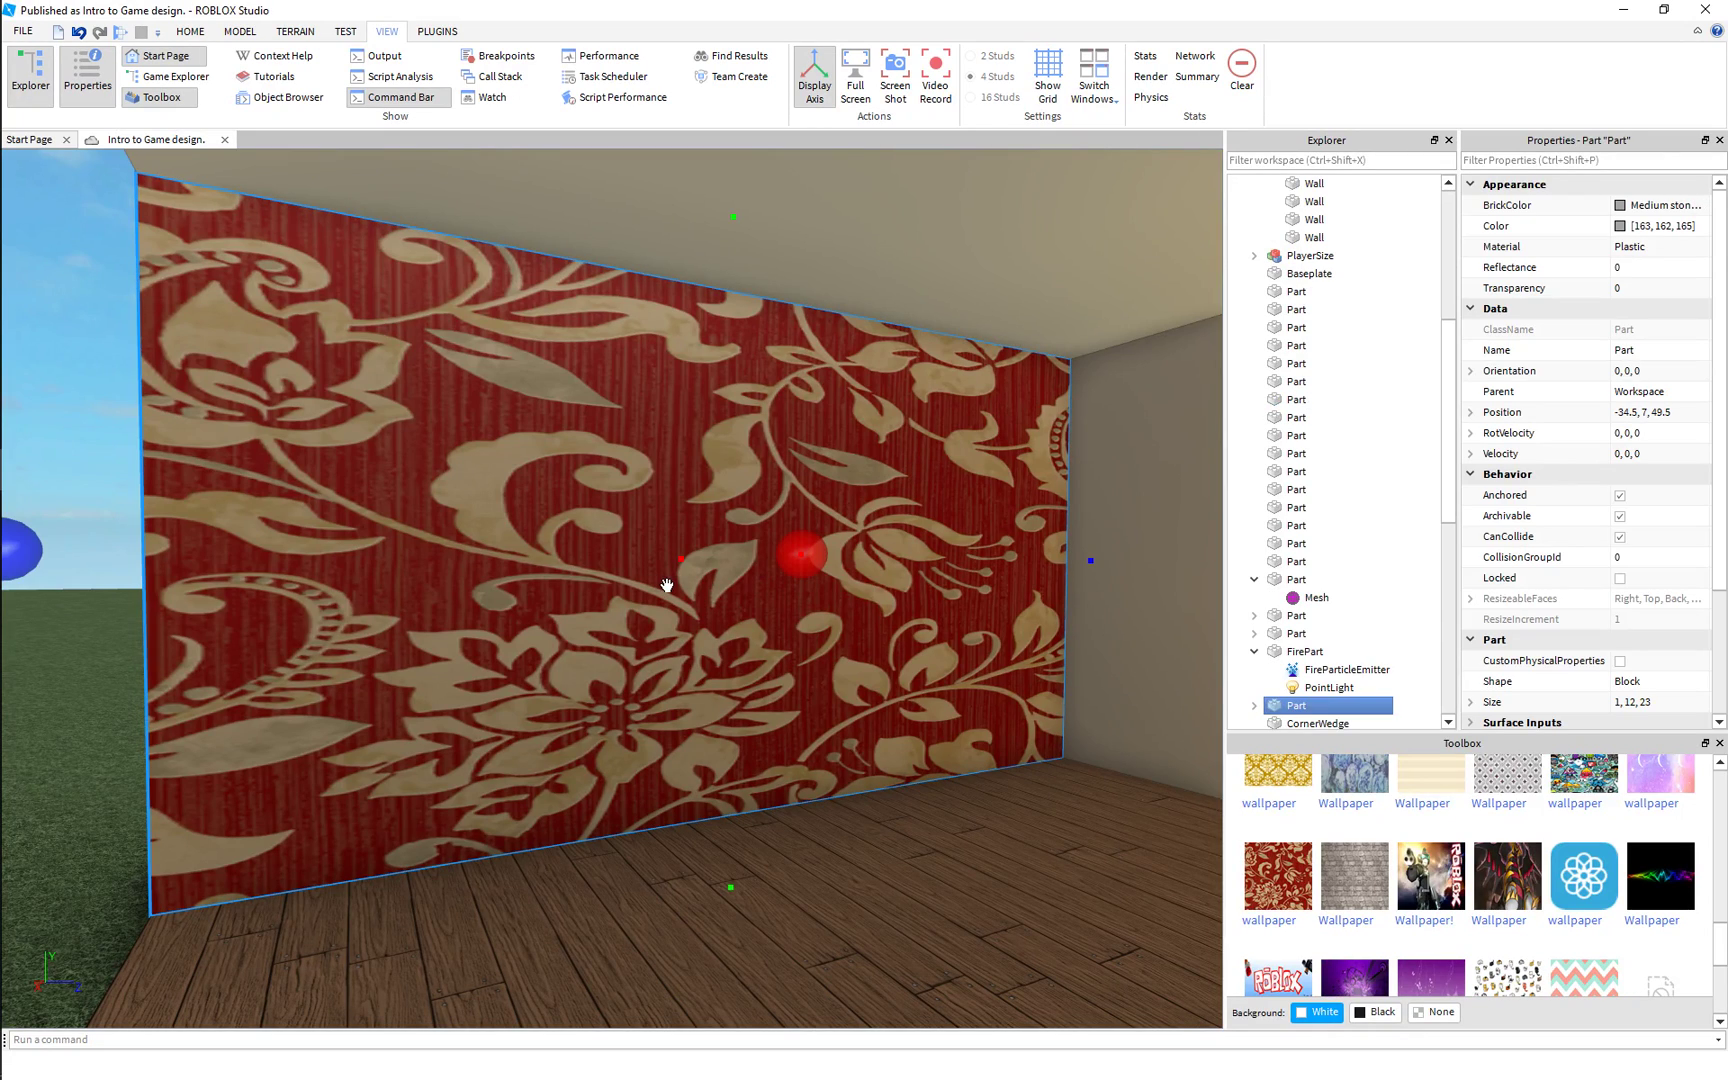
{"action": "scroll", "coordinate": [668, 585], "scroll_direction": "down", "scroll_amount": 2}
{"action": "right_click_drag", "start_coordinate": [668, 585], "coordinate": [659, 591]}
{"action": "scroll", "coordinate": [667, 586], "scroll_direction": "up", "scroll_amount": 2}
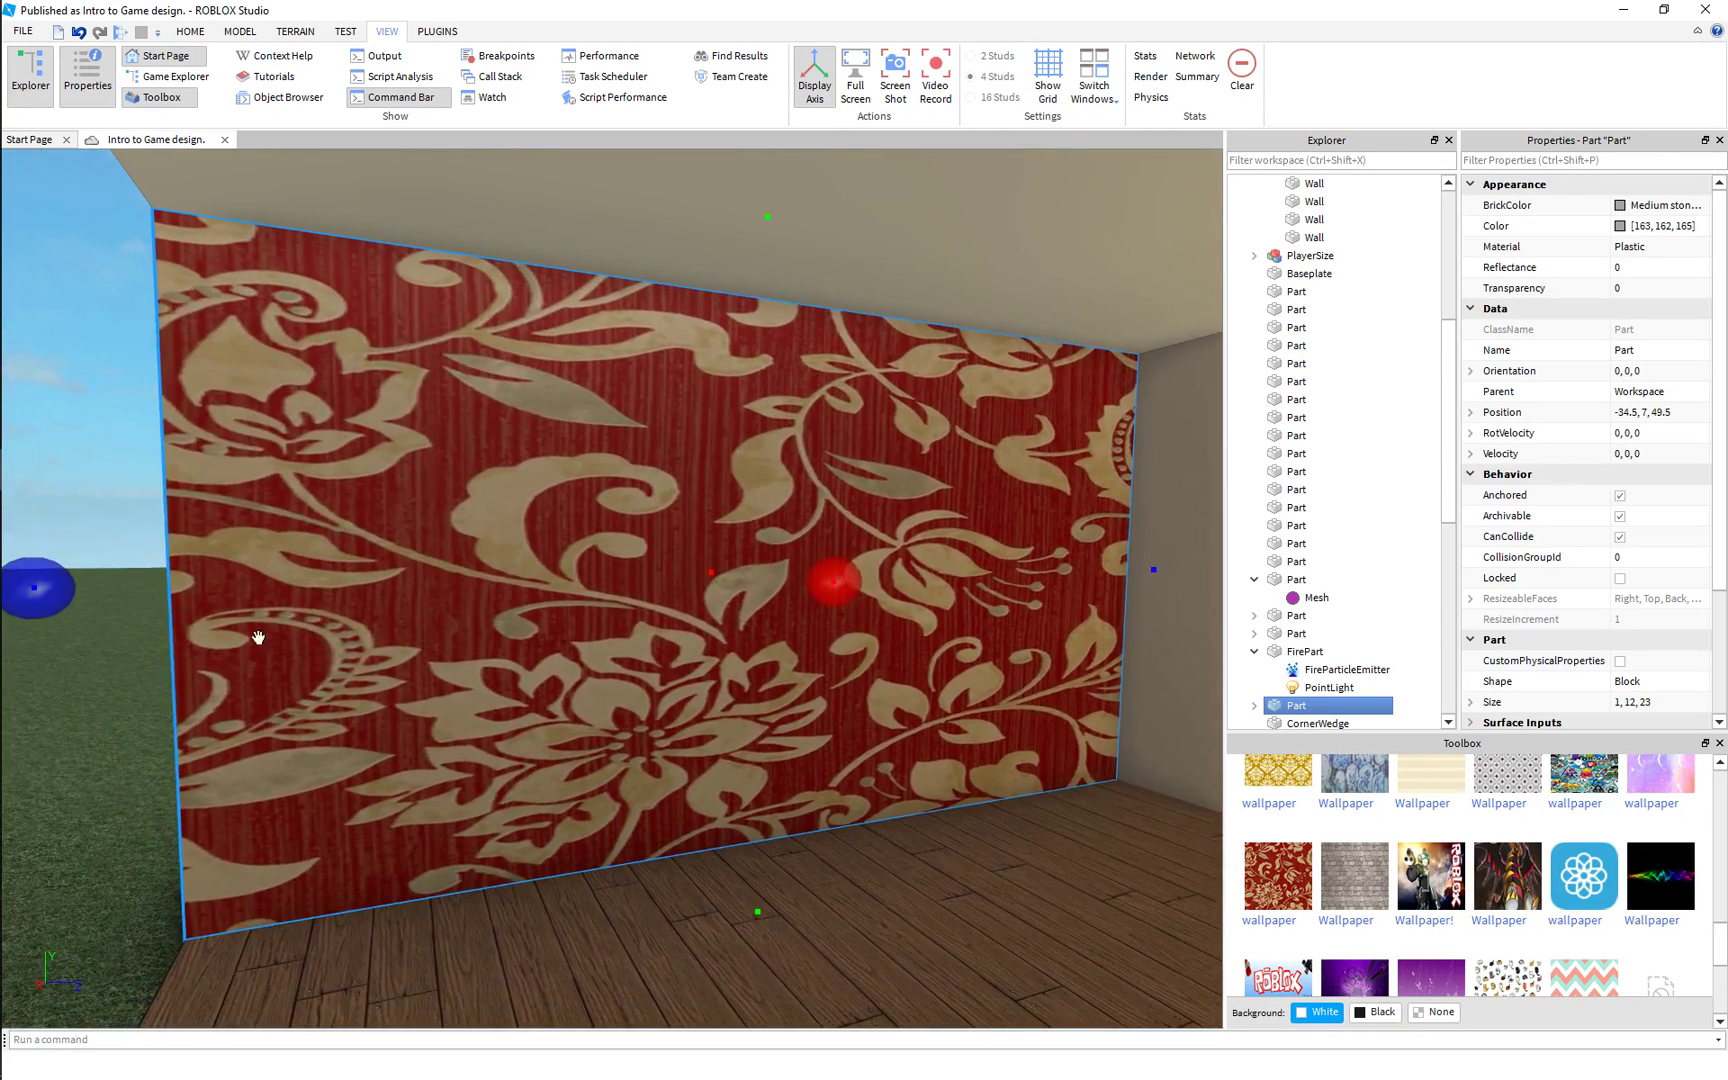
{"action": "right_click_drag", "start_coordinate": [666, 671], "coordinate": [667, 671]}
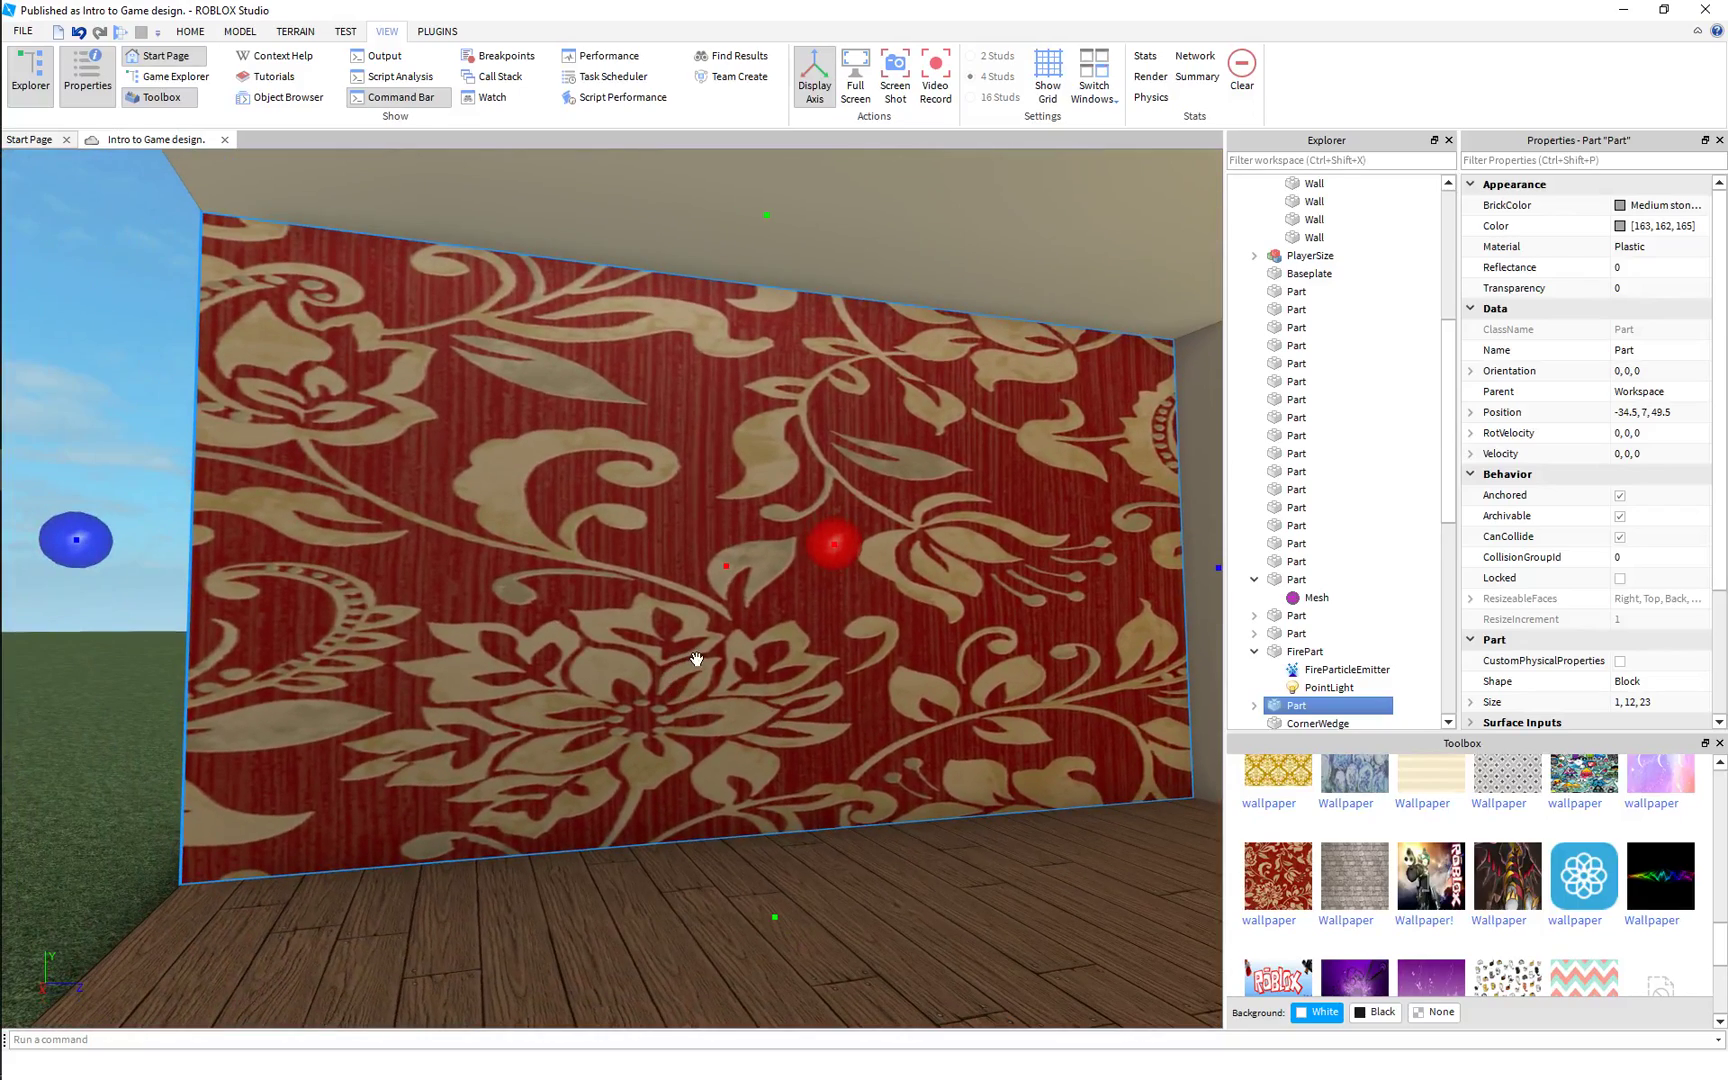
{"action": "right_click_drag", "start_coordinate": [972, 578], "coordinate": [973, 579]}
{"action": "scroll", "coordinate": [972, 578], "scroll_direction": "down", "scroll_amount": 2}
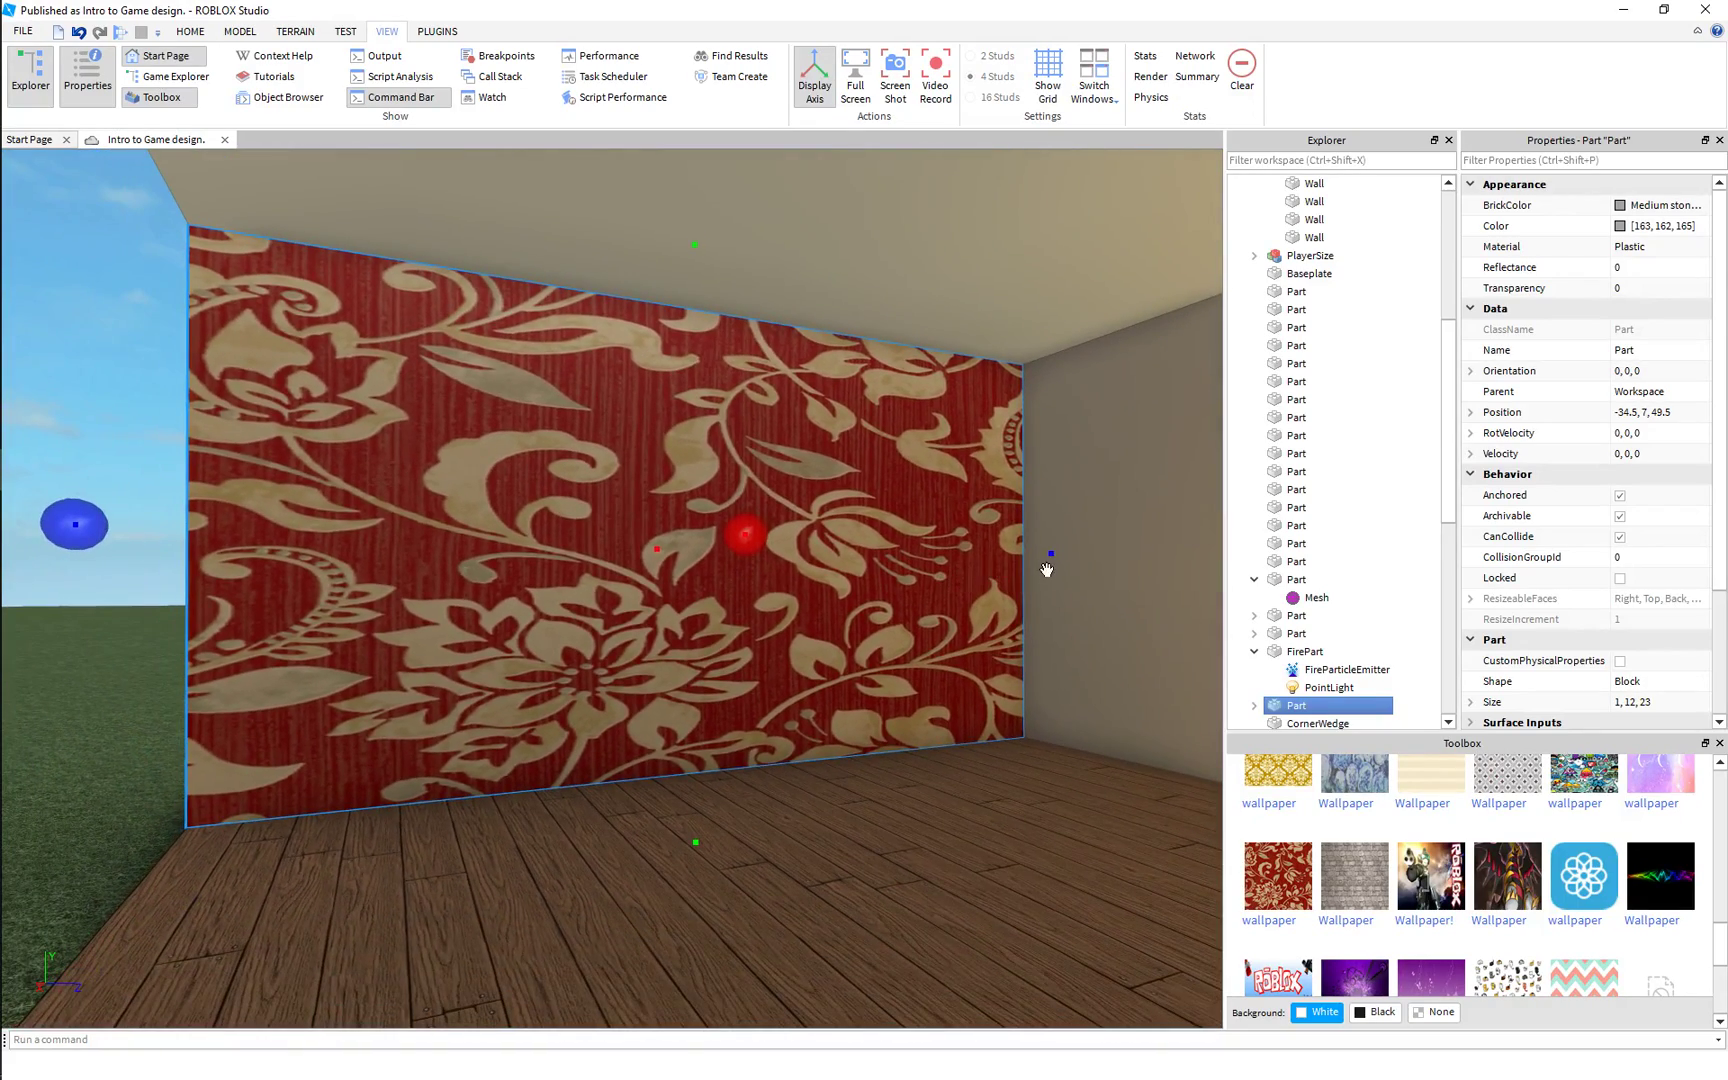
{"action": "left_click_drag", "start_coordinate": [1046, 551], "coordinate": [415, 540]}
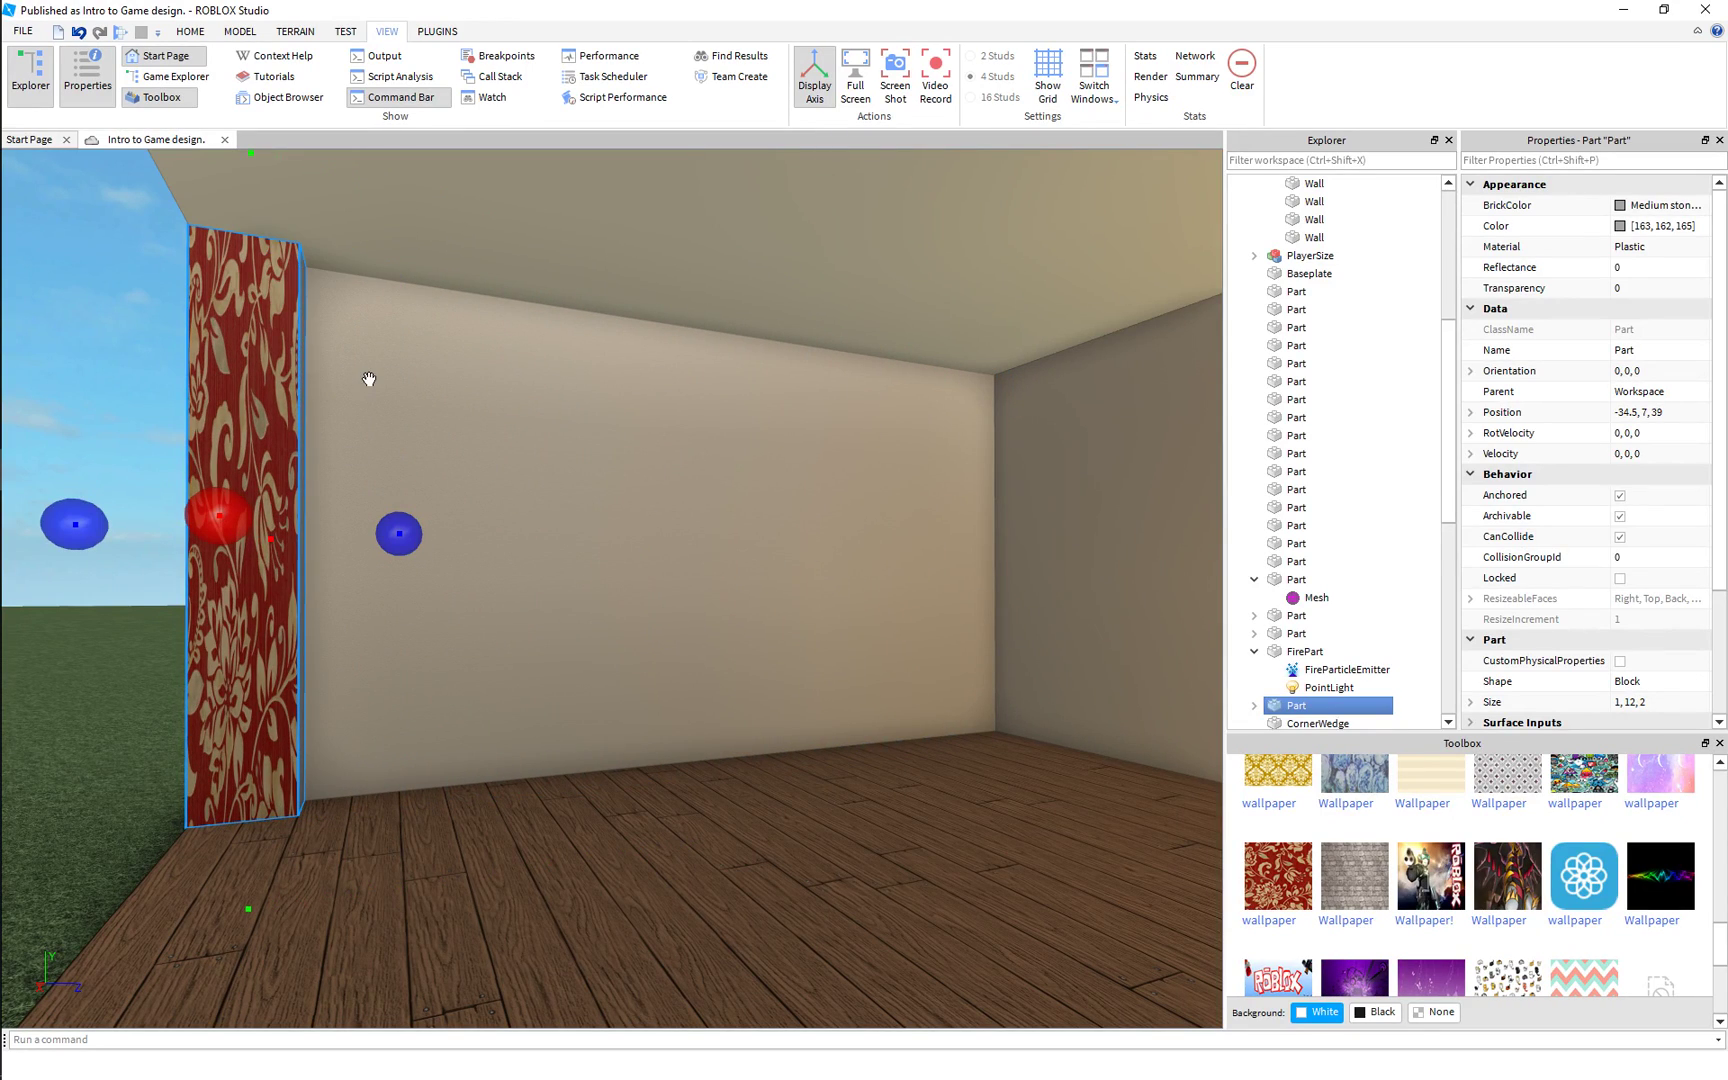
{"action": "left_click_drag", "start_coordinate": [240, 165], "coordinate": [228, 630]}
Duplicate the small wallpapered block and move the copy along the wall beside the original.
{"action": "key", "text": "ctrl+d"}
{"action": "key", "text": "ctrl+2"}
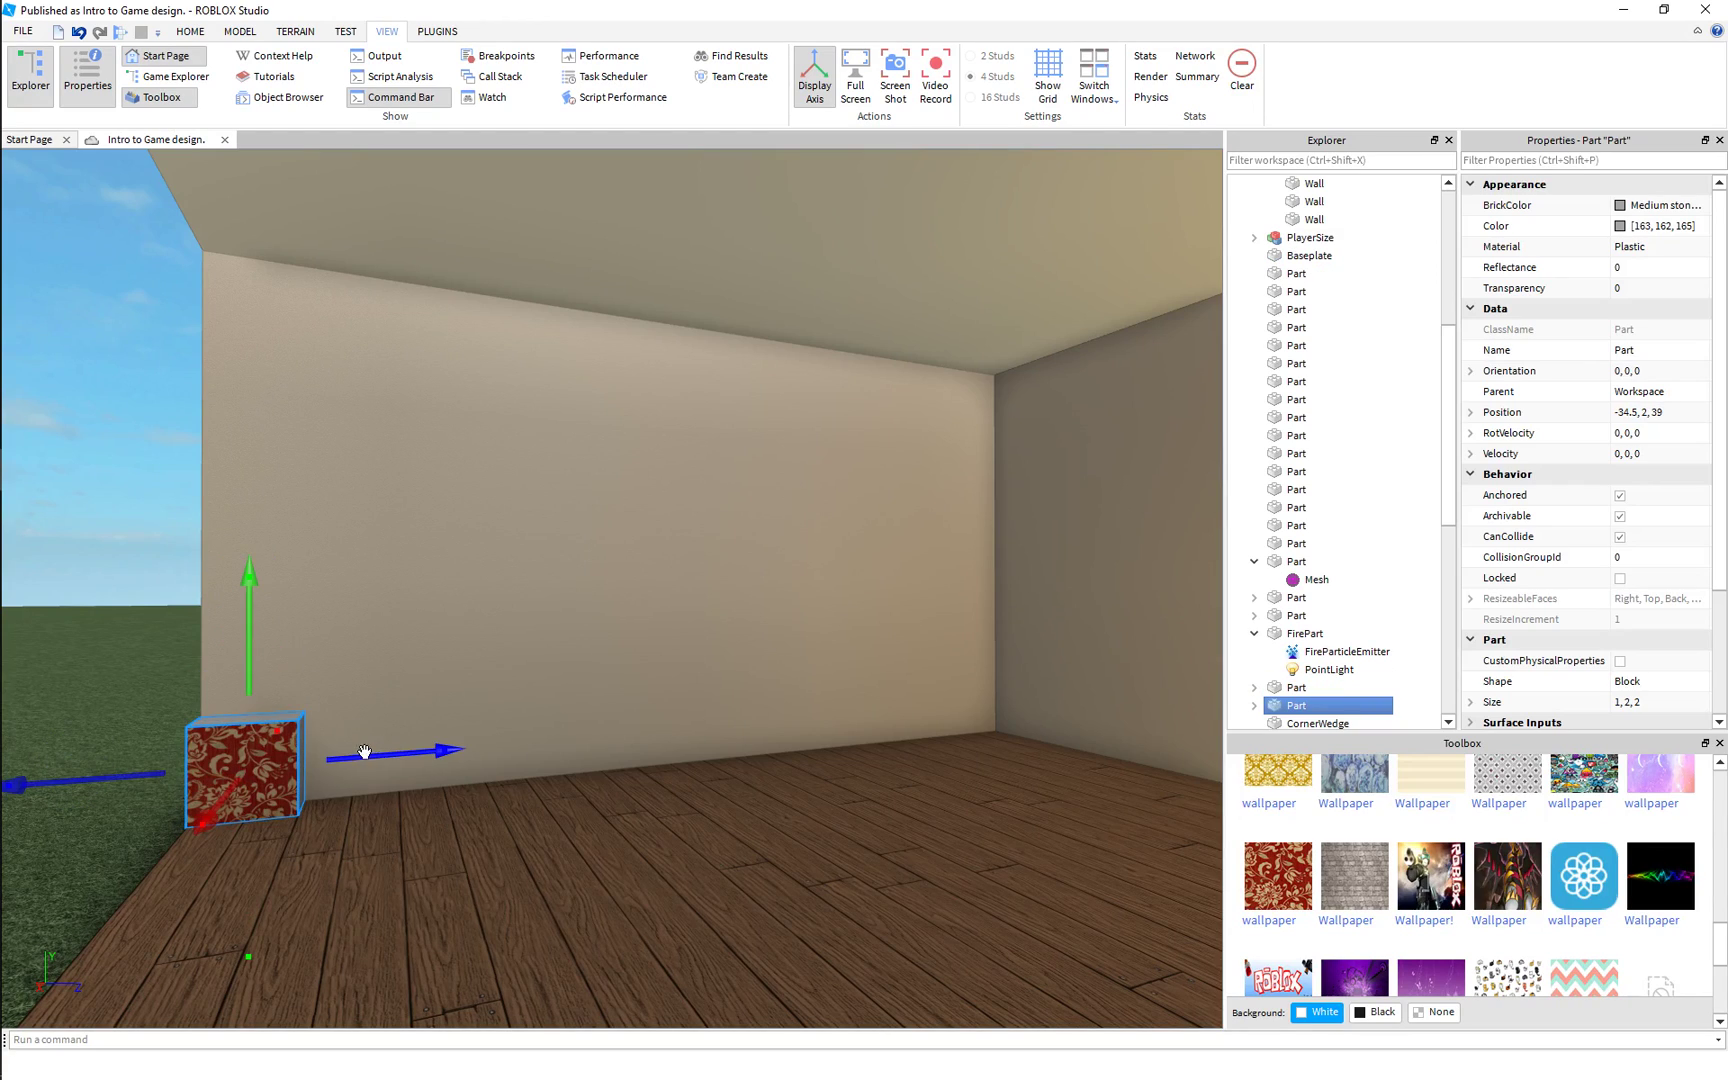
{"action": "left_click_drag", "start_coordinate": [363, 753], "coordinate": [456, 751]}
{"action": "left_click", "coordinate": [197, 674]}
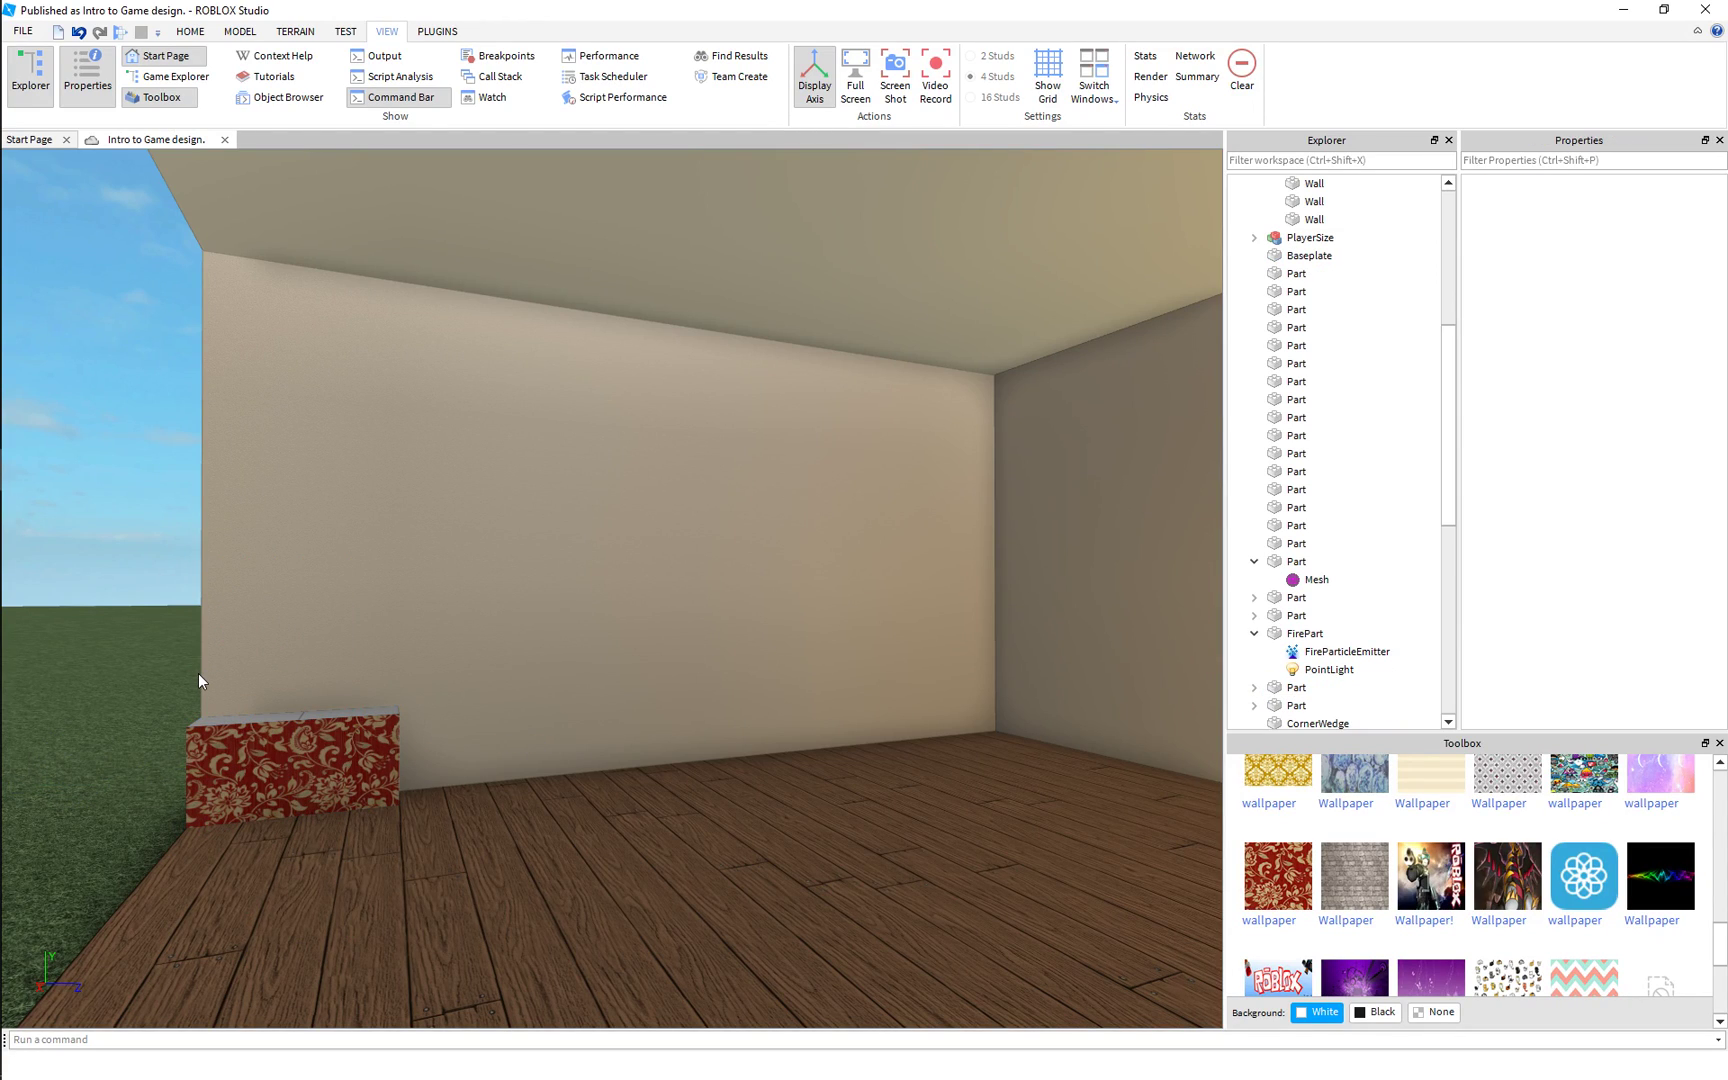
Undo the block duplication and both size reductions of the wallpapered panel.
{"action": "key", "text": "ctrl+z"}
{"action": "key", "text": "ctrl+z"}
{"action": "key", "text": "ctrl+z"}
{"action": "key", "text": "ctrl+z"}
{"action": "key", "text": "ctrl+z"}
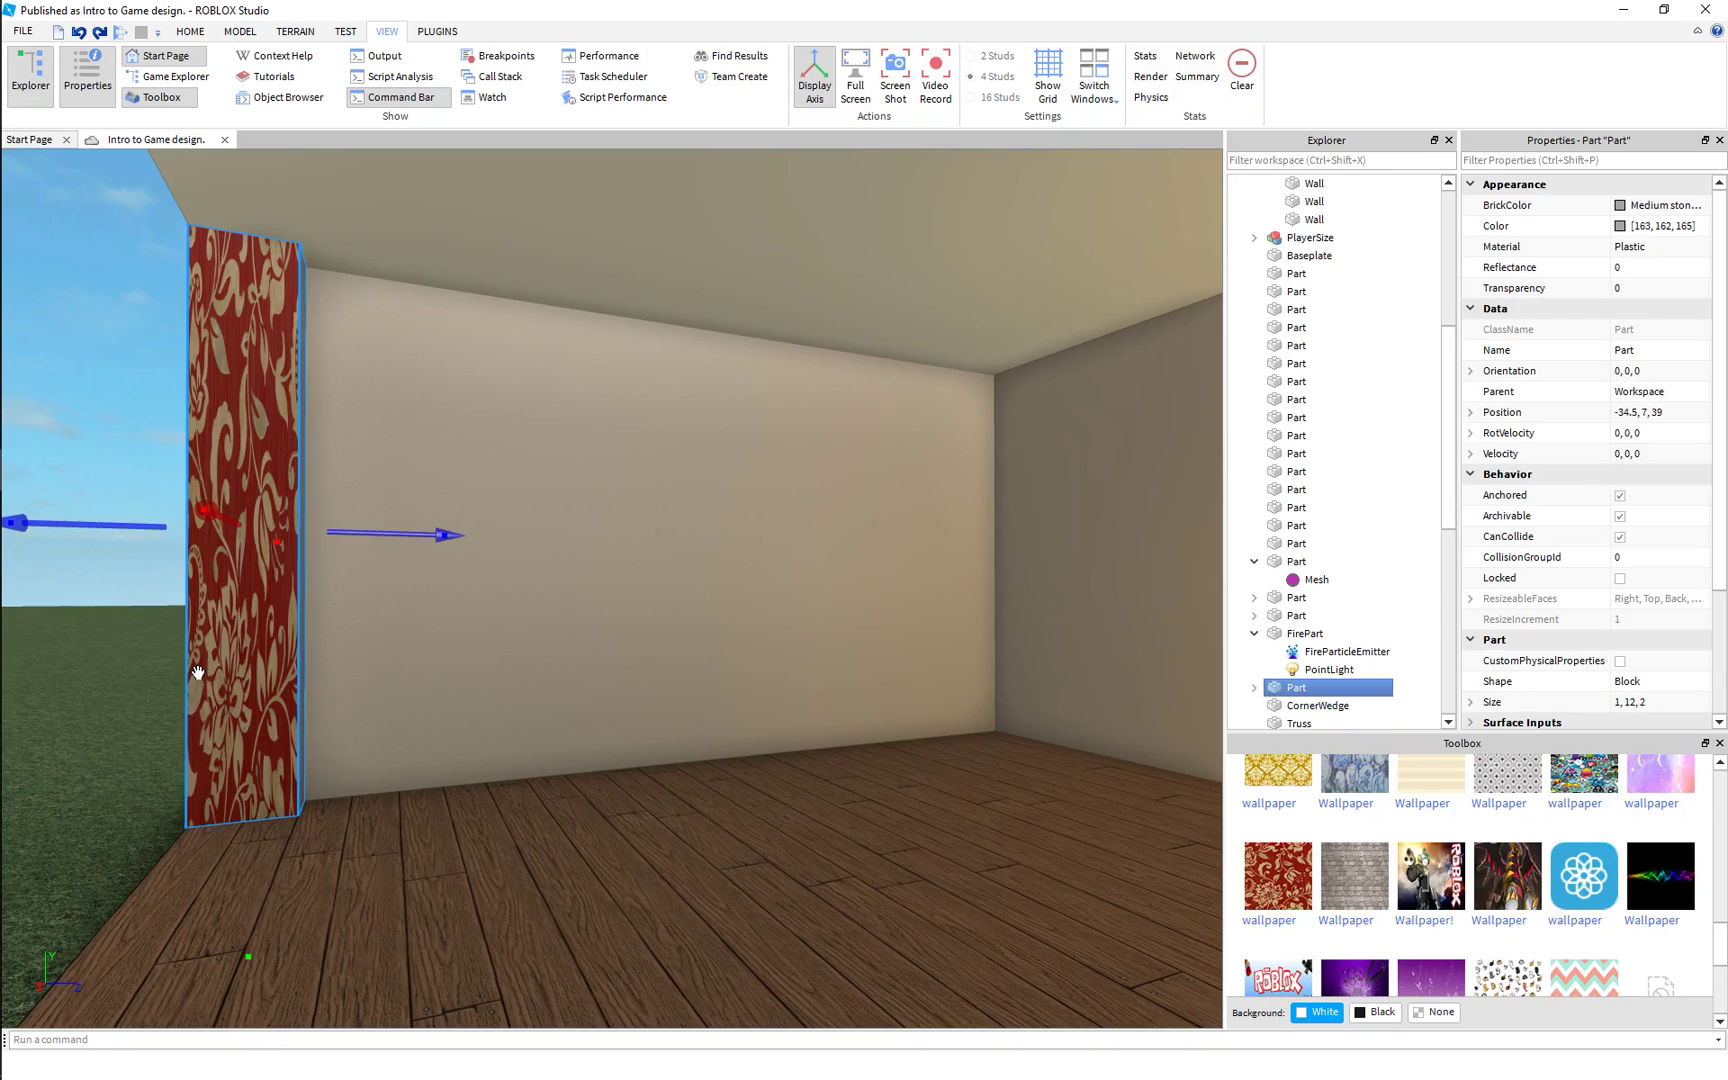
{"action": "key", "text": "ctrl+z"}
{"action": "scroll", "coordinate": [517, 504], "scroll_direction": "up", "scroll_amount": 3}
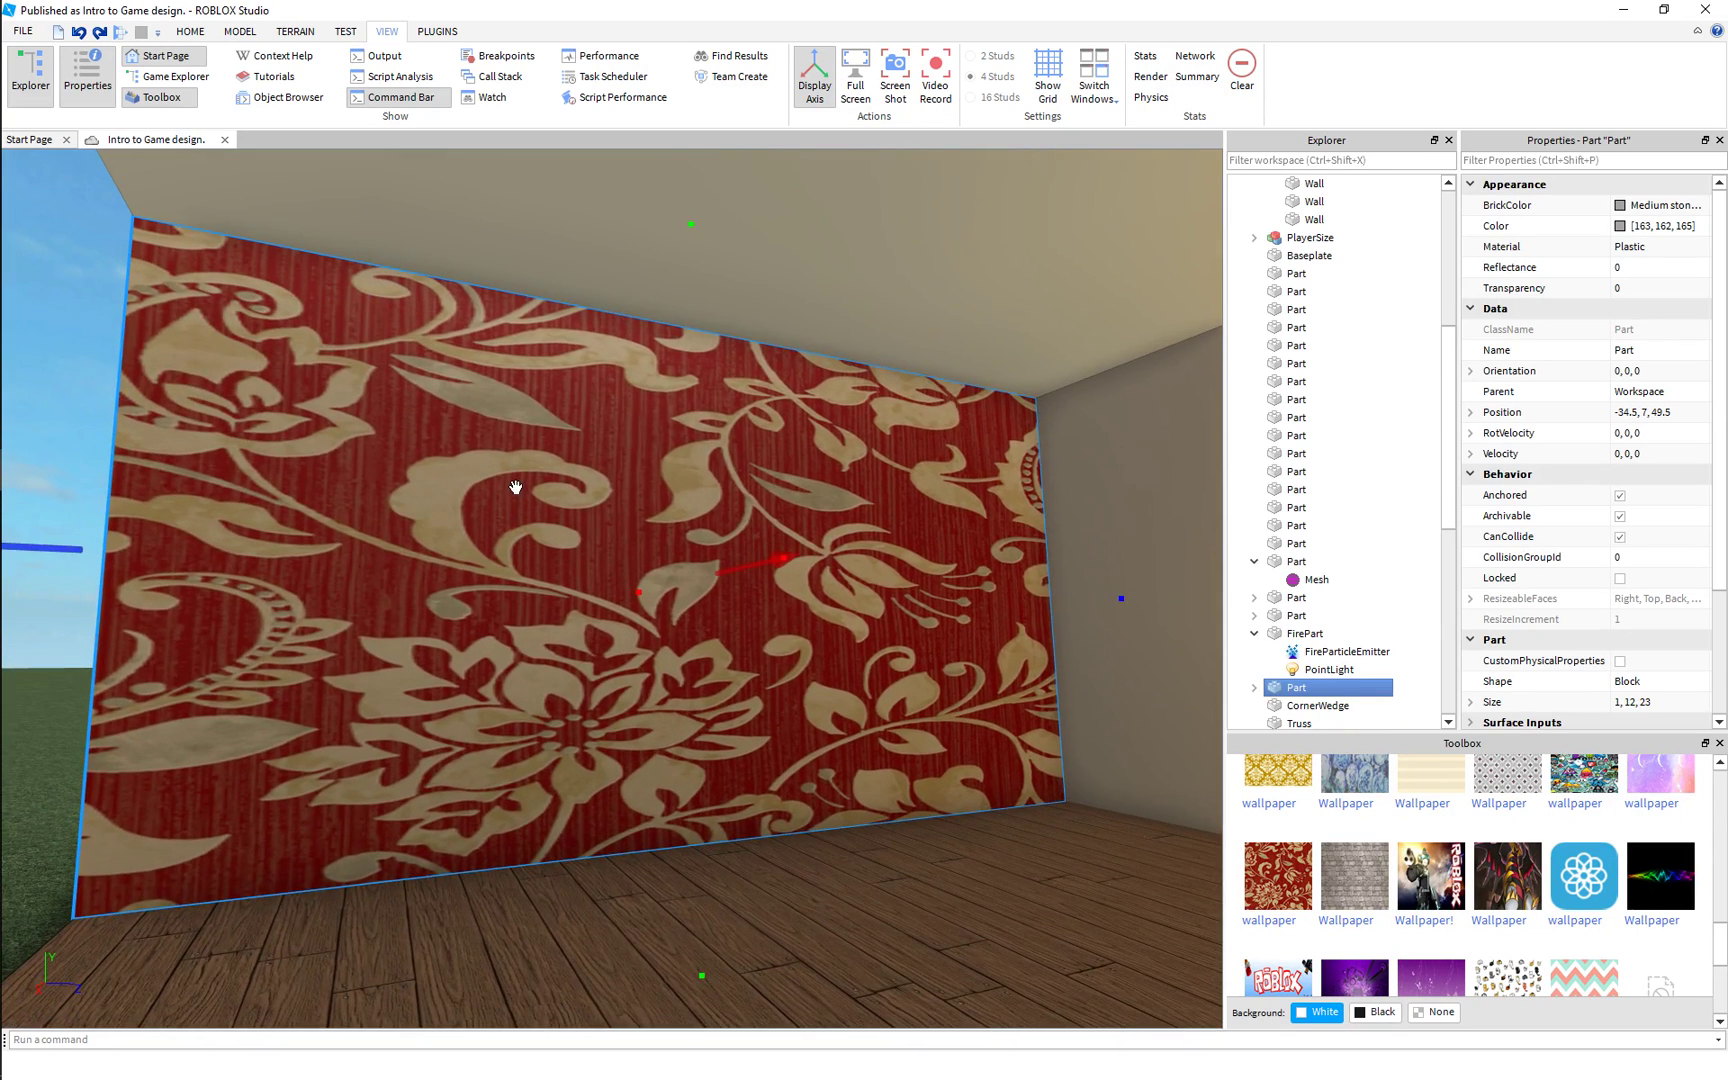
Insert a Texture object into the wallpapered wall panel.
{"action": "double_click", "coordinate": [1265, 686]}
{"action": "scroll", "coordinate": [1302, 604], "scroll_direction": "down", "scroll_amount": 2}
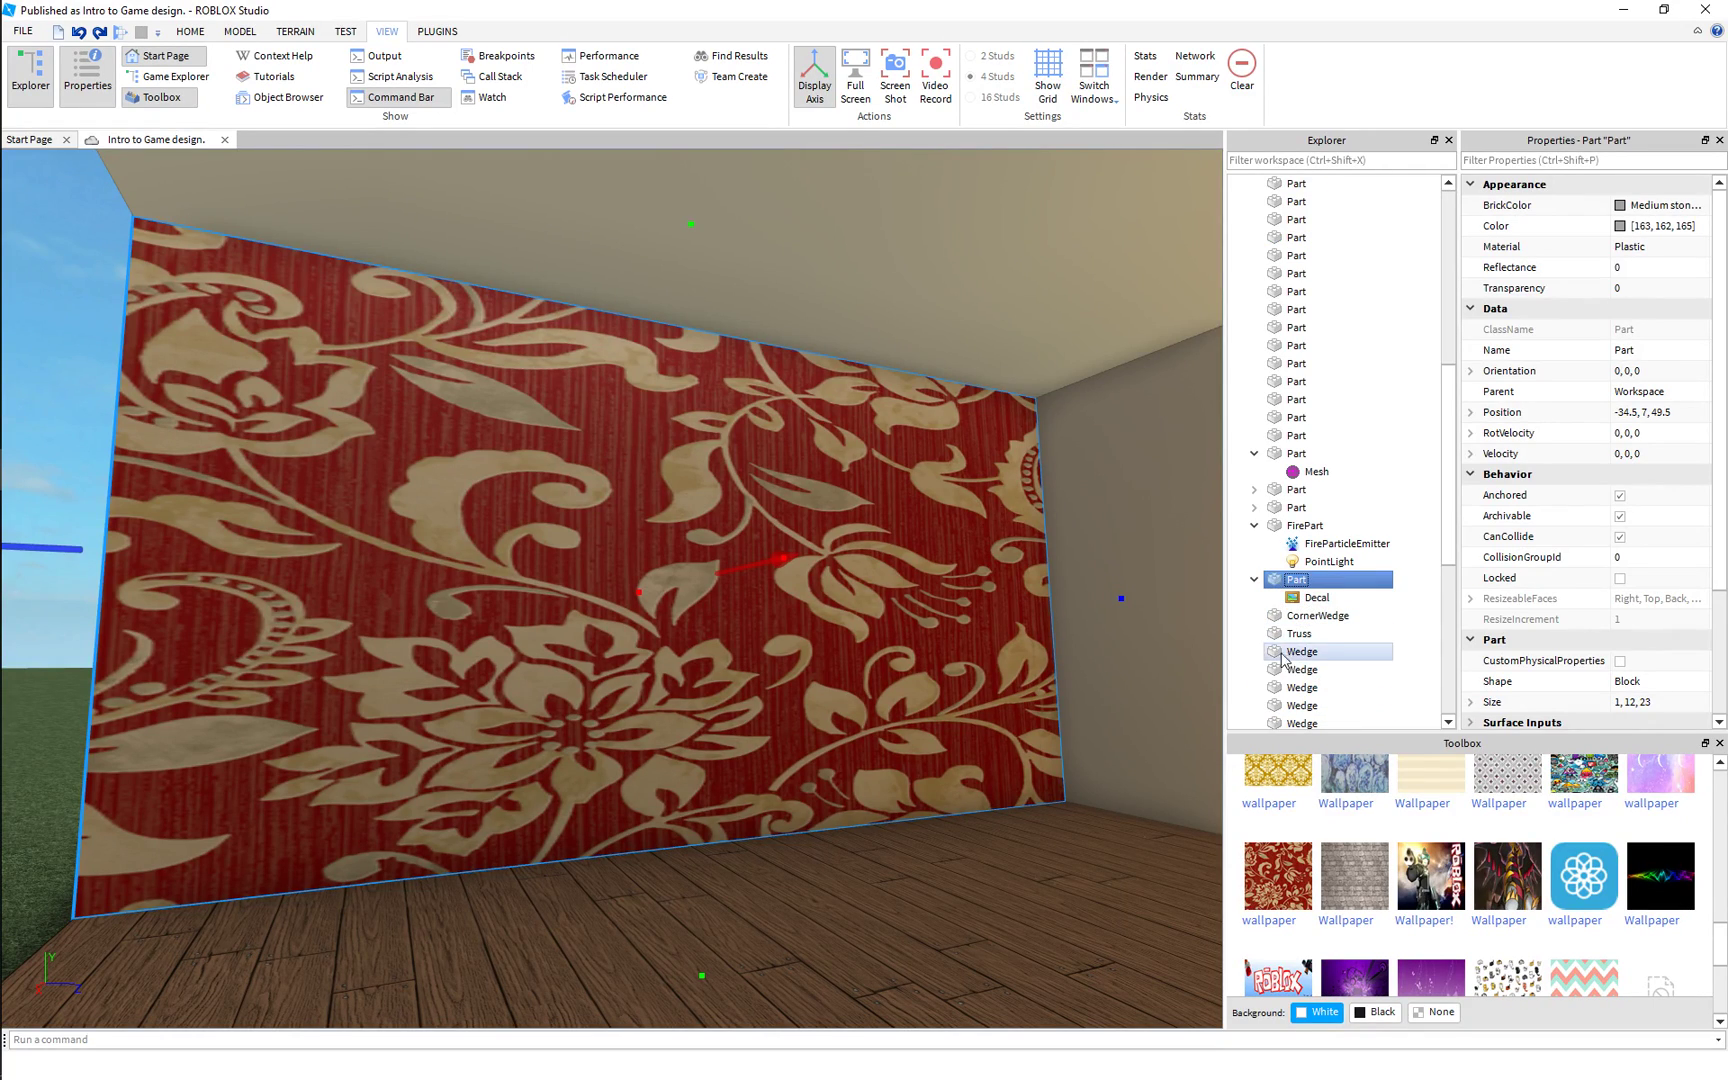
{"action": "right_click", "coordinate": [1275, 582]}
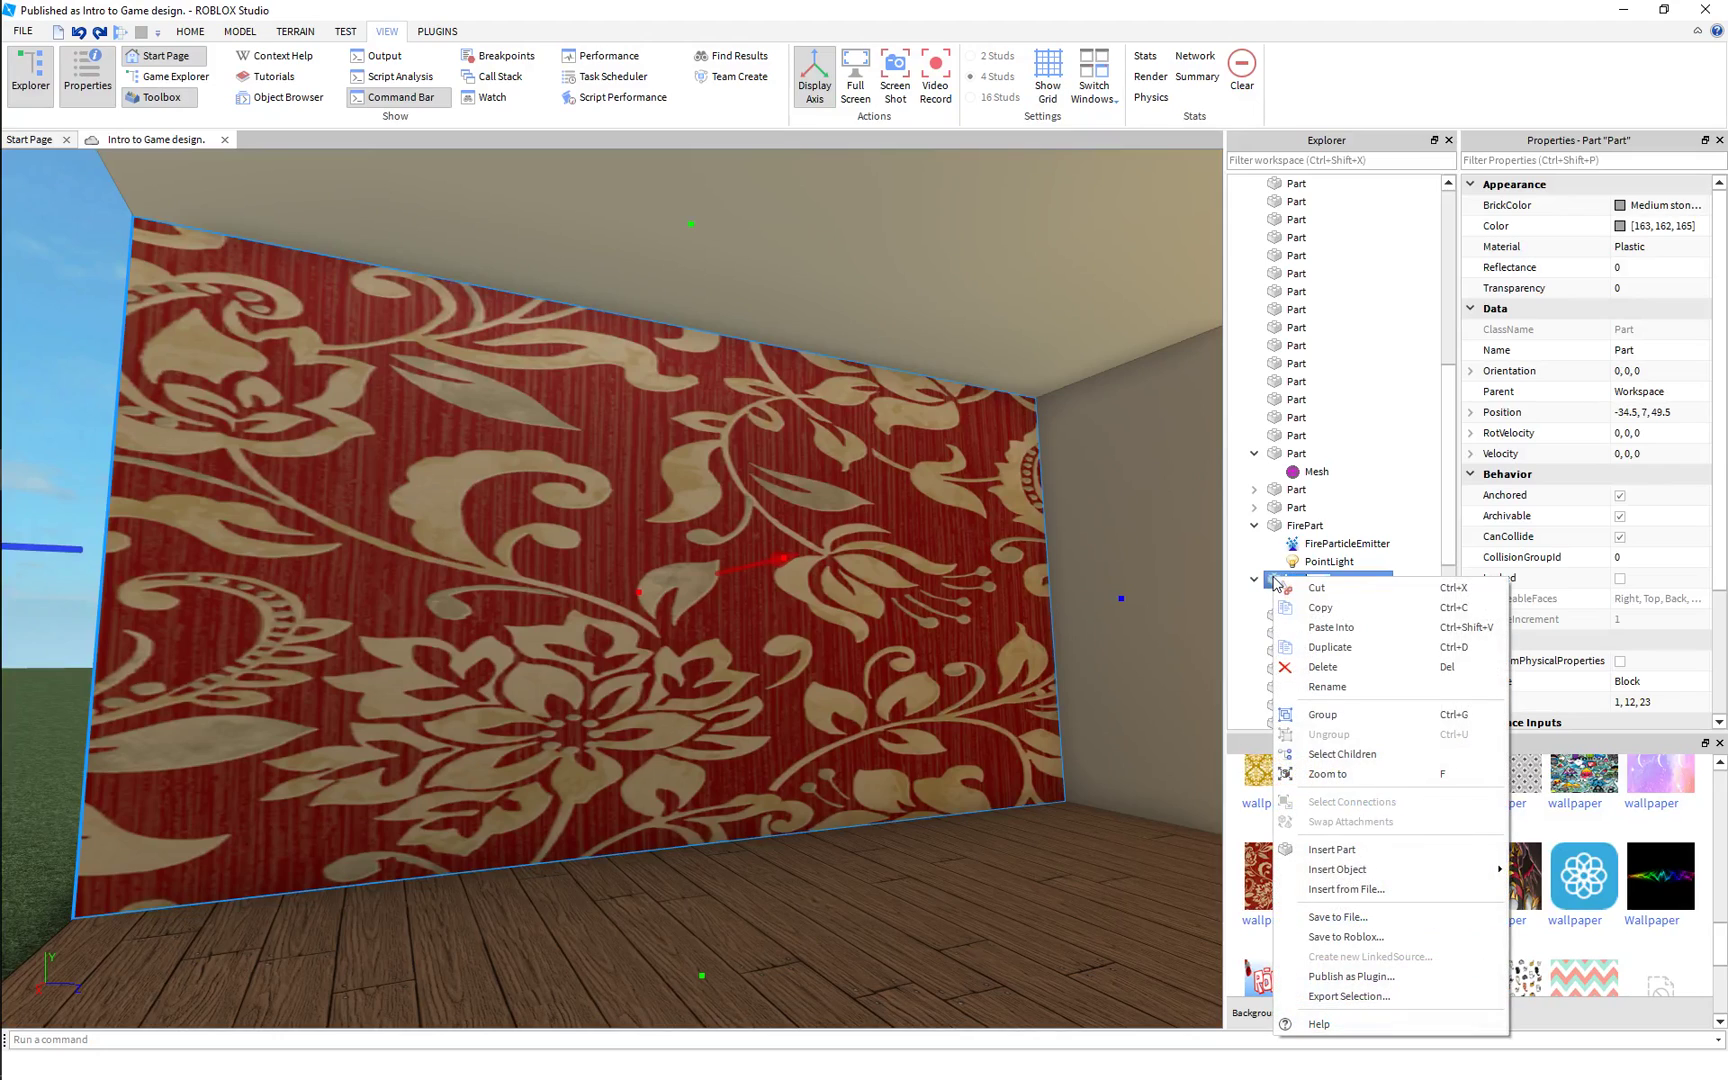
{"action": "mouse_move", "coordinate": [1360, 880]}
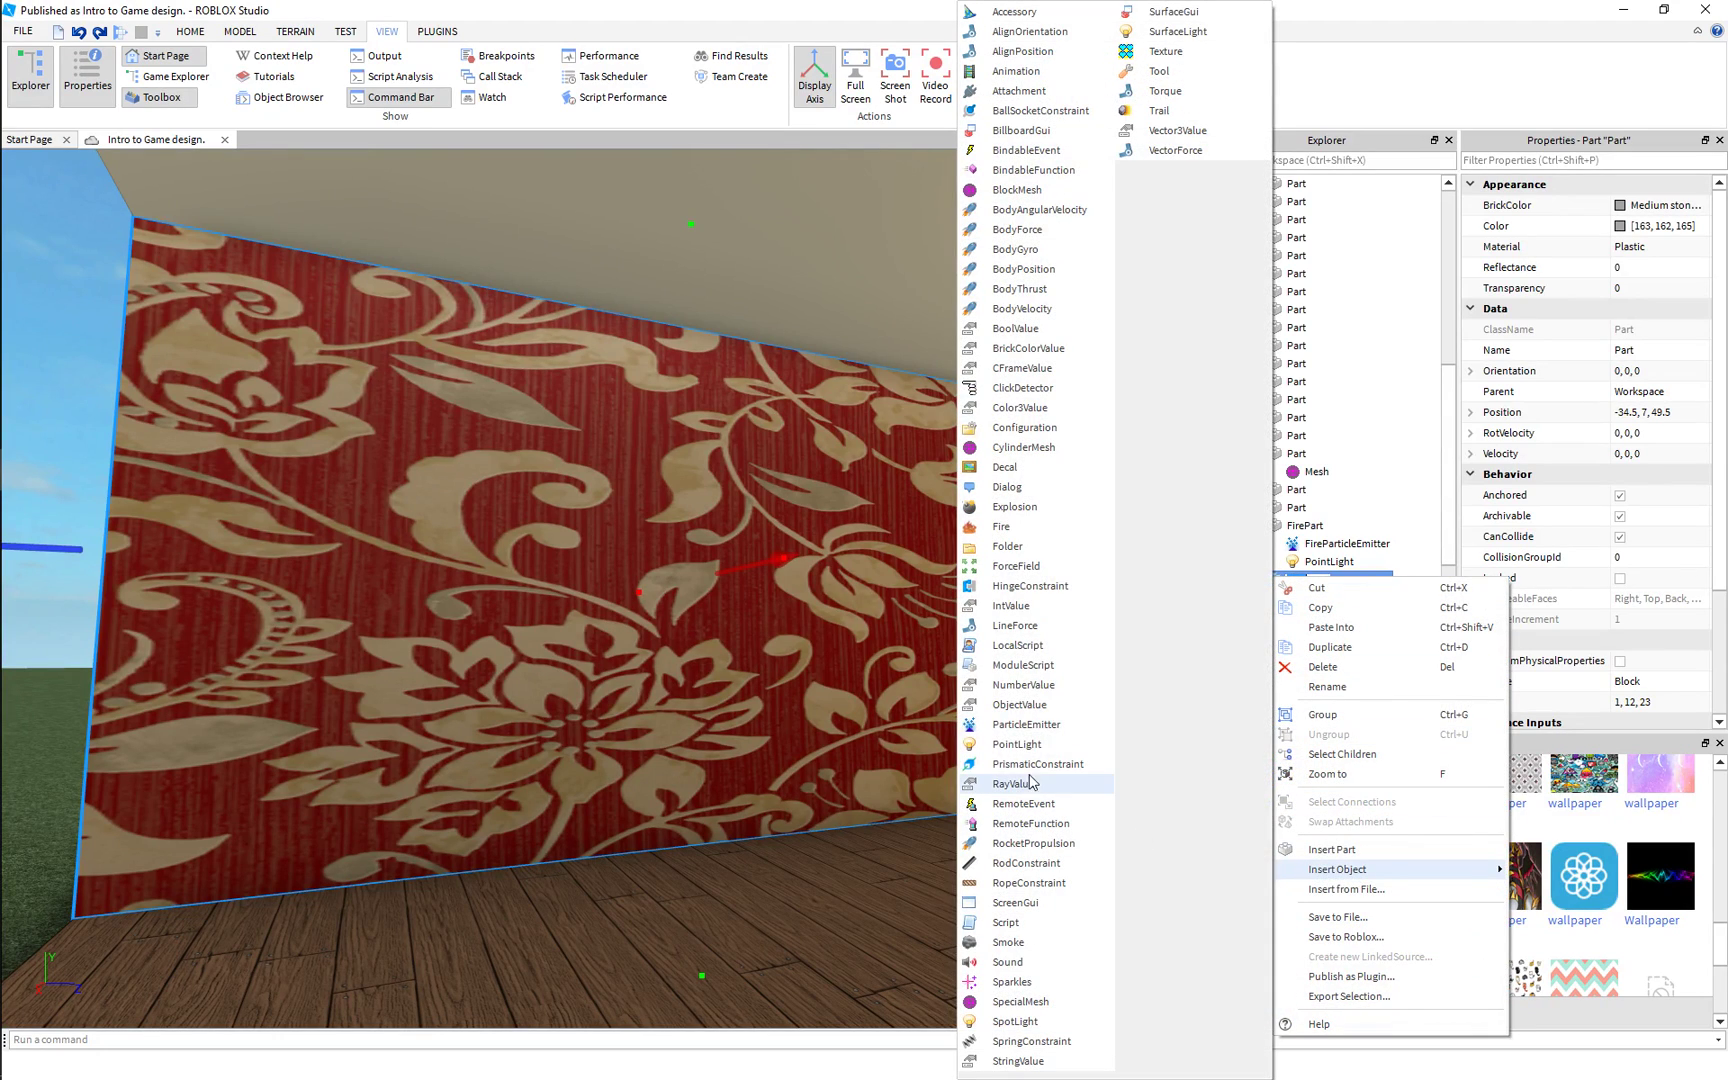
{"action": "left_click", "coordinate": [1158, 52]}
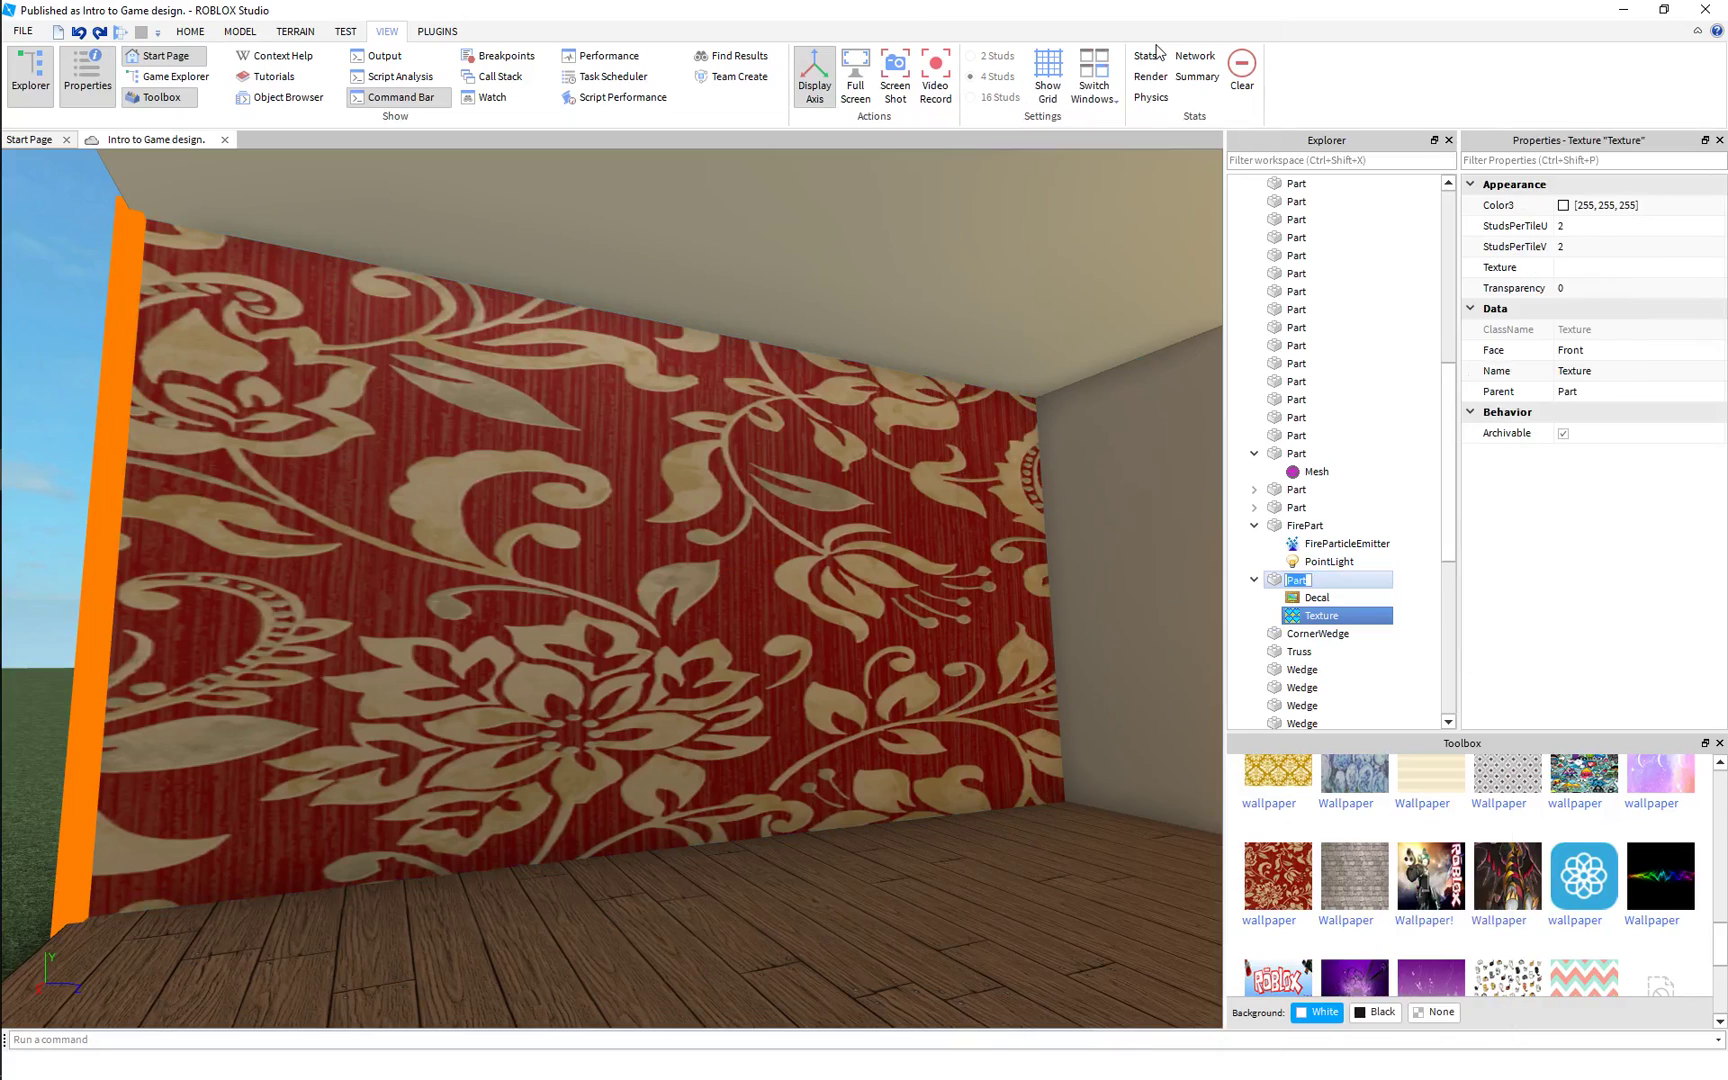
Open the wallpaper decal's texture URL and select its asset ID.
{"action": "left_click", "coordinate": [1317, 598]}
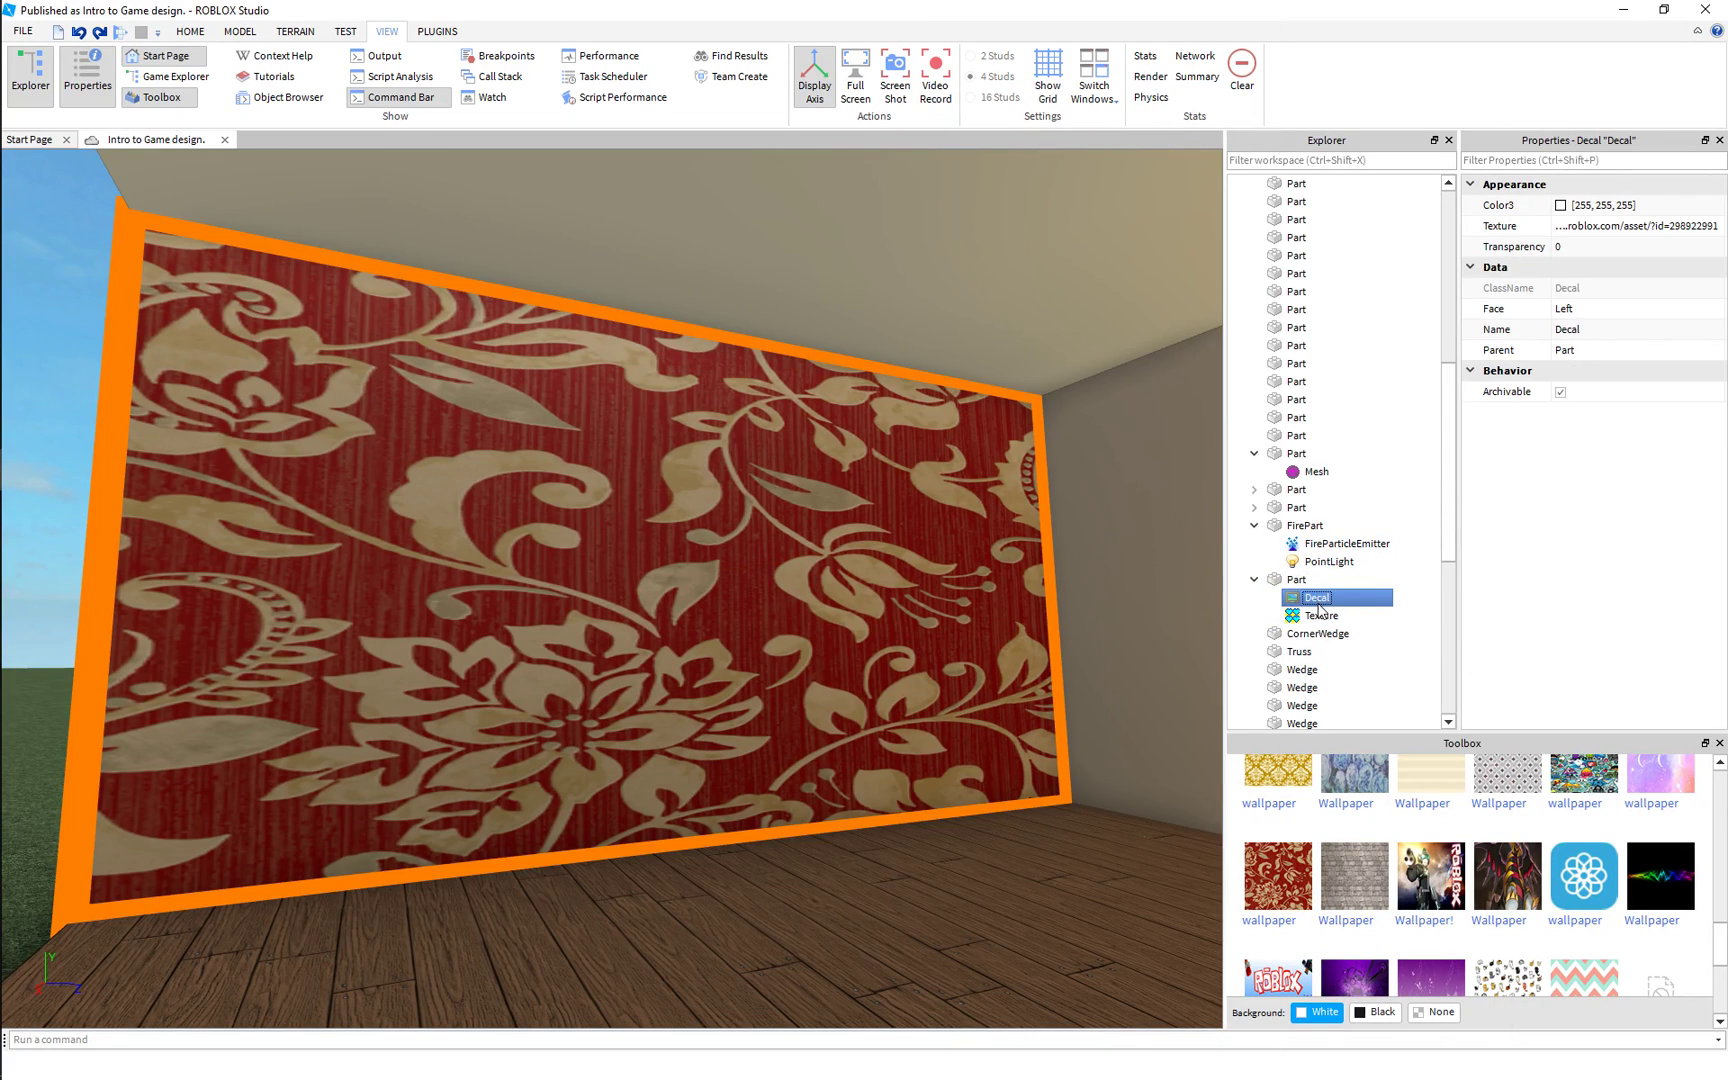
{"action": "left_click", "coordinate": [1649, 235]}
{"action": "left_click", "coordinate": [1684, 255]}
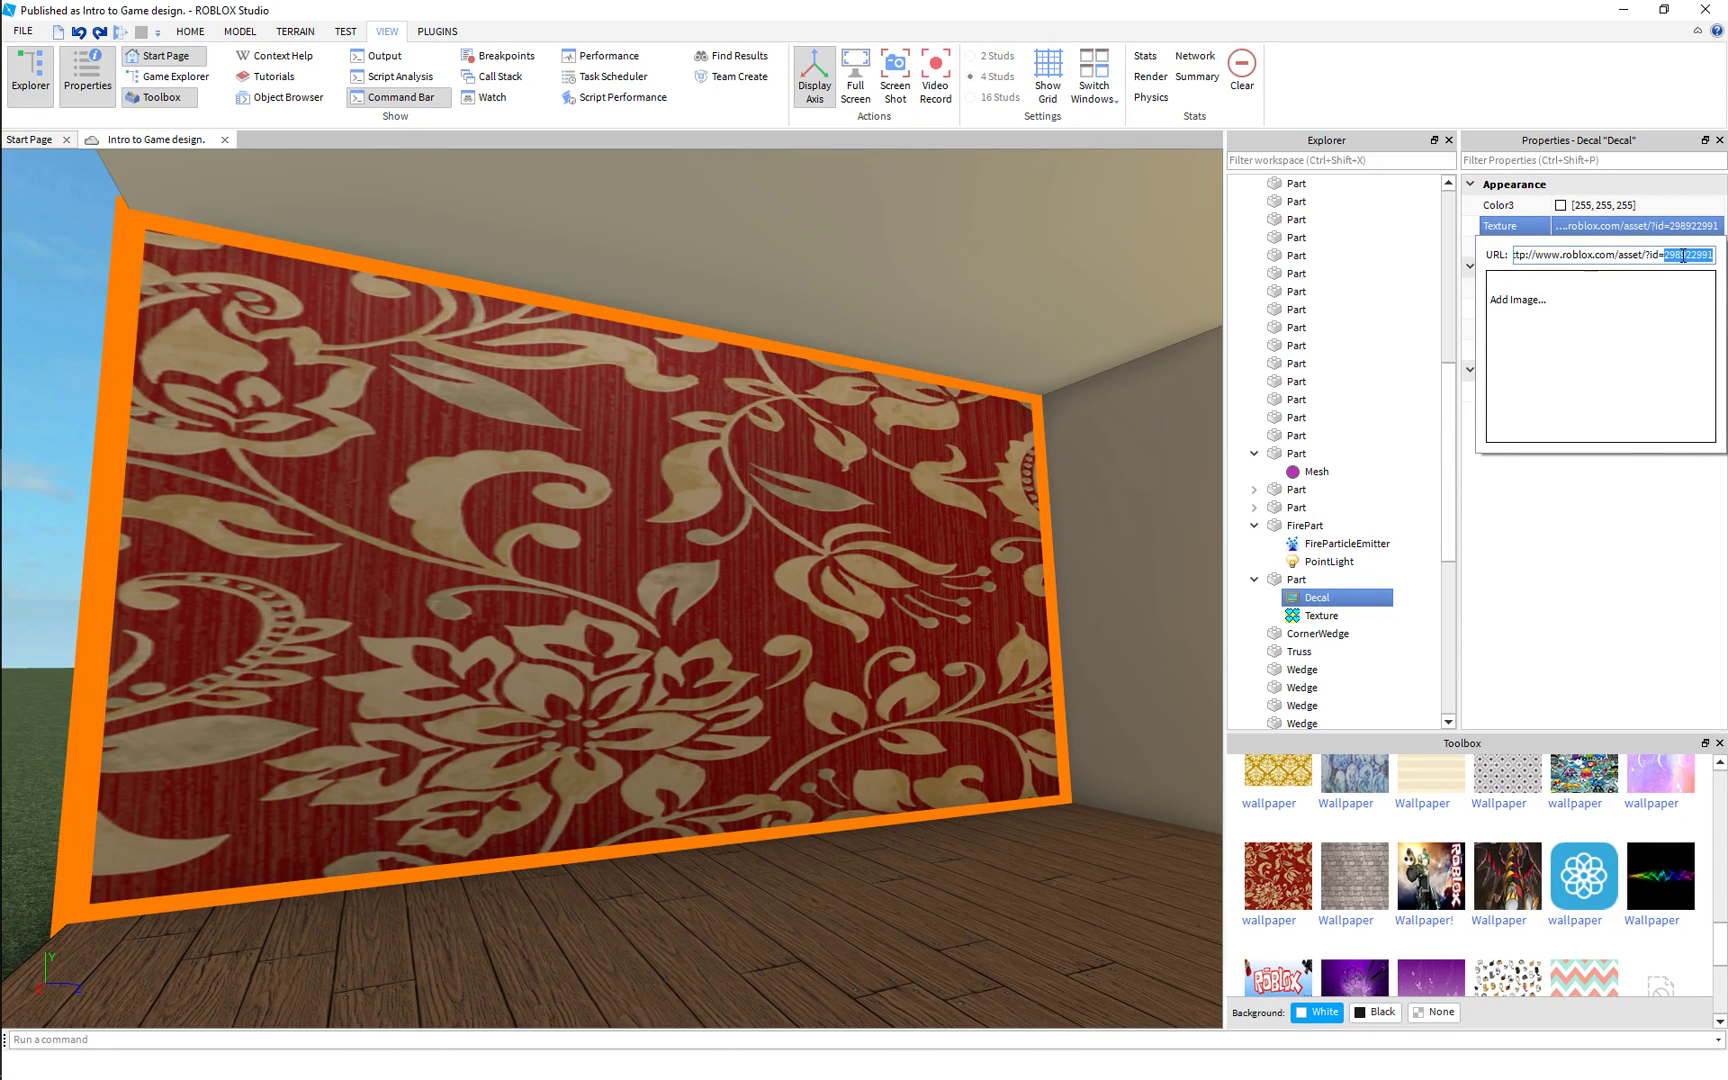
{"action": "left_click", "coordinate": [1582, 612]}
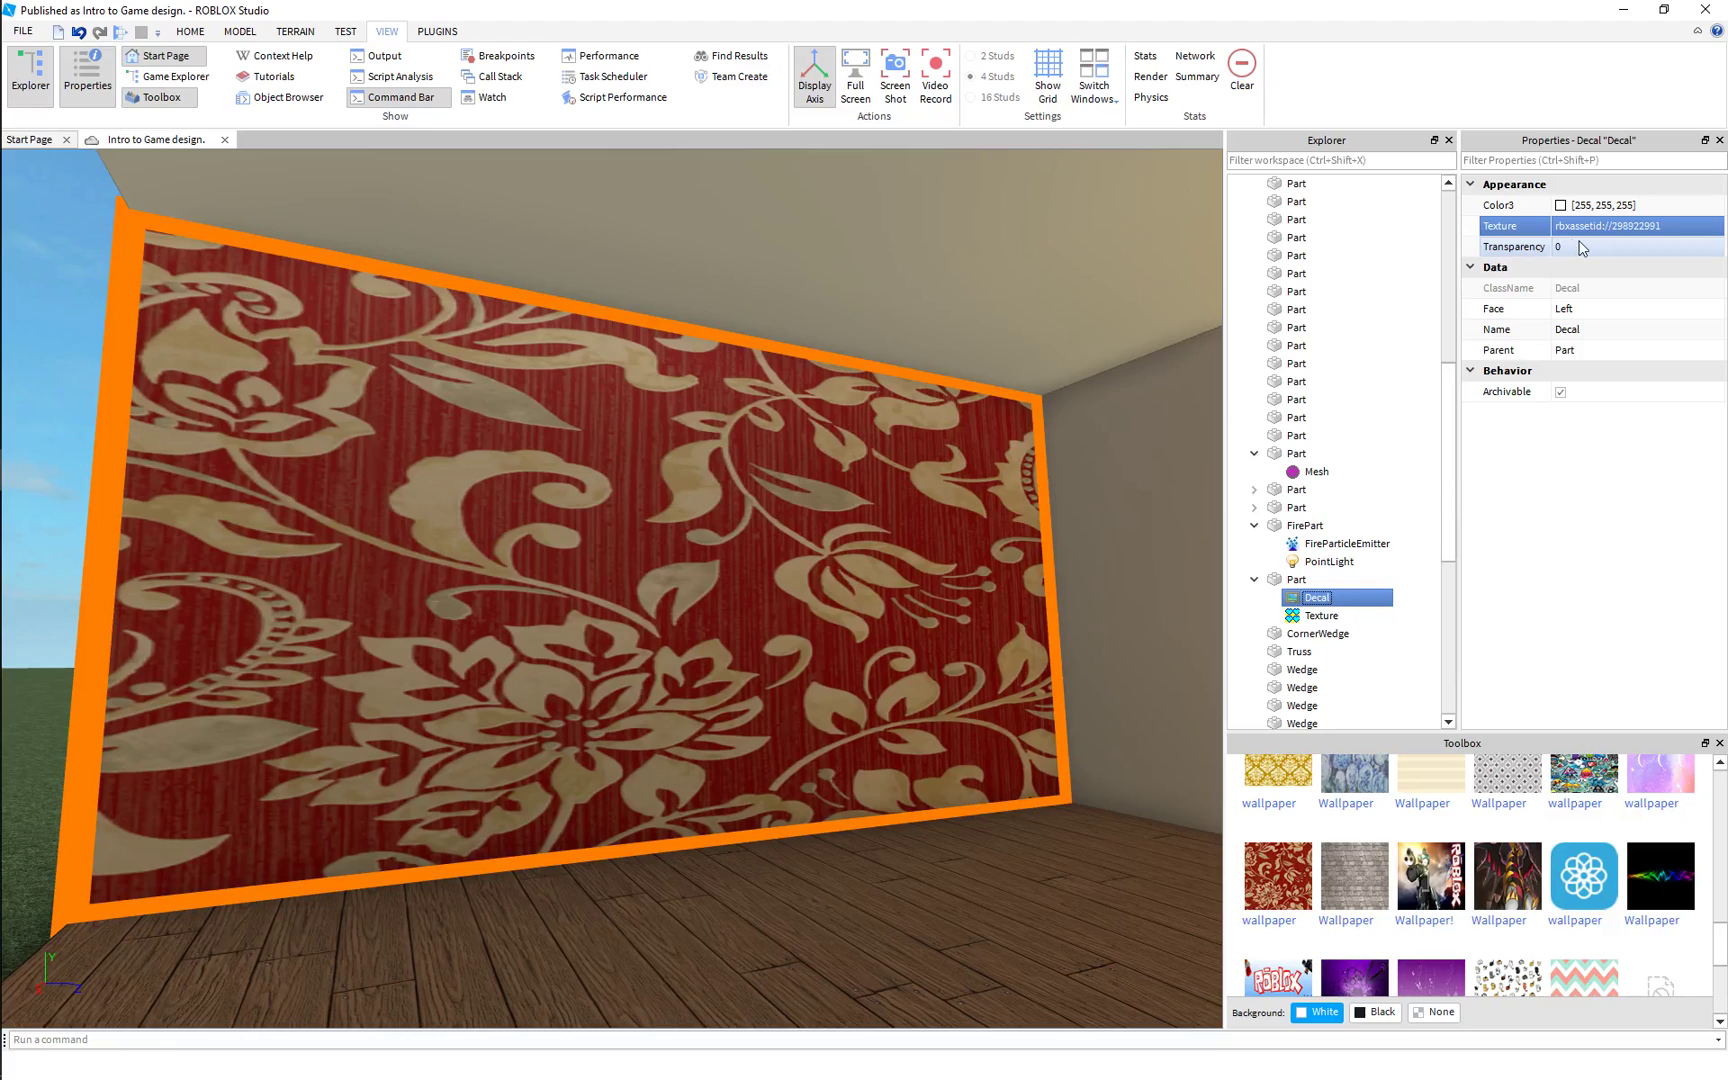
Try a green tint of 86, 255, 74 on the wallpaper decal.
{"action": "left_click", "coordinate": [1567, 208]}
{"action": "left_click_drag", "start_coordinate": [960, 504], "coordinate": [983, 439]}
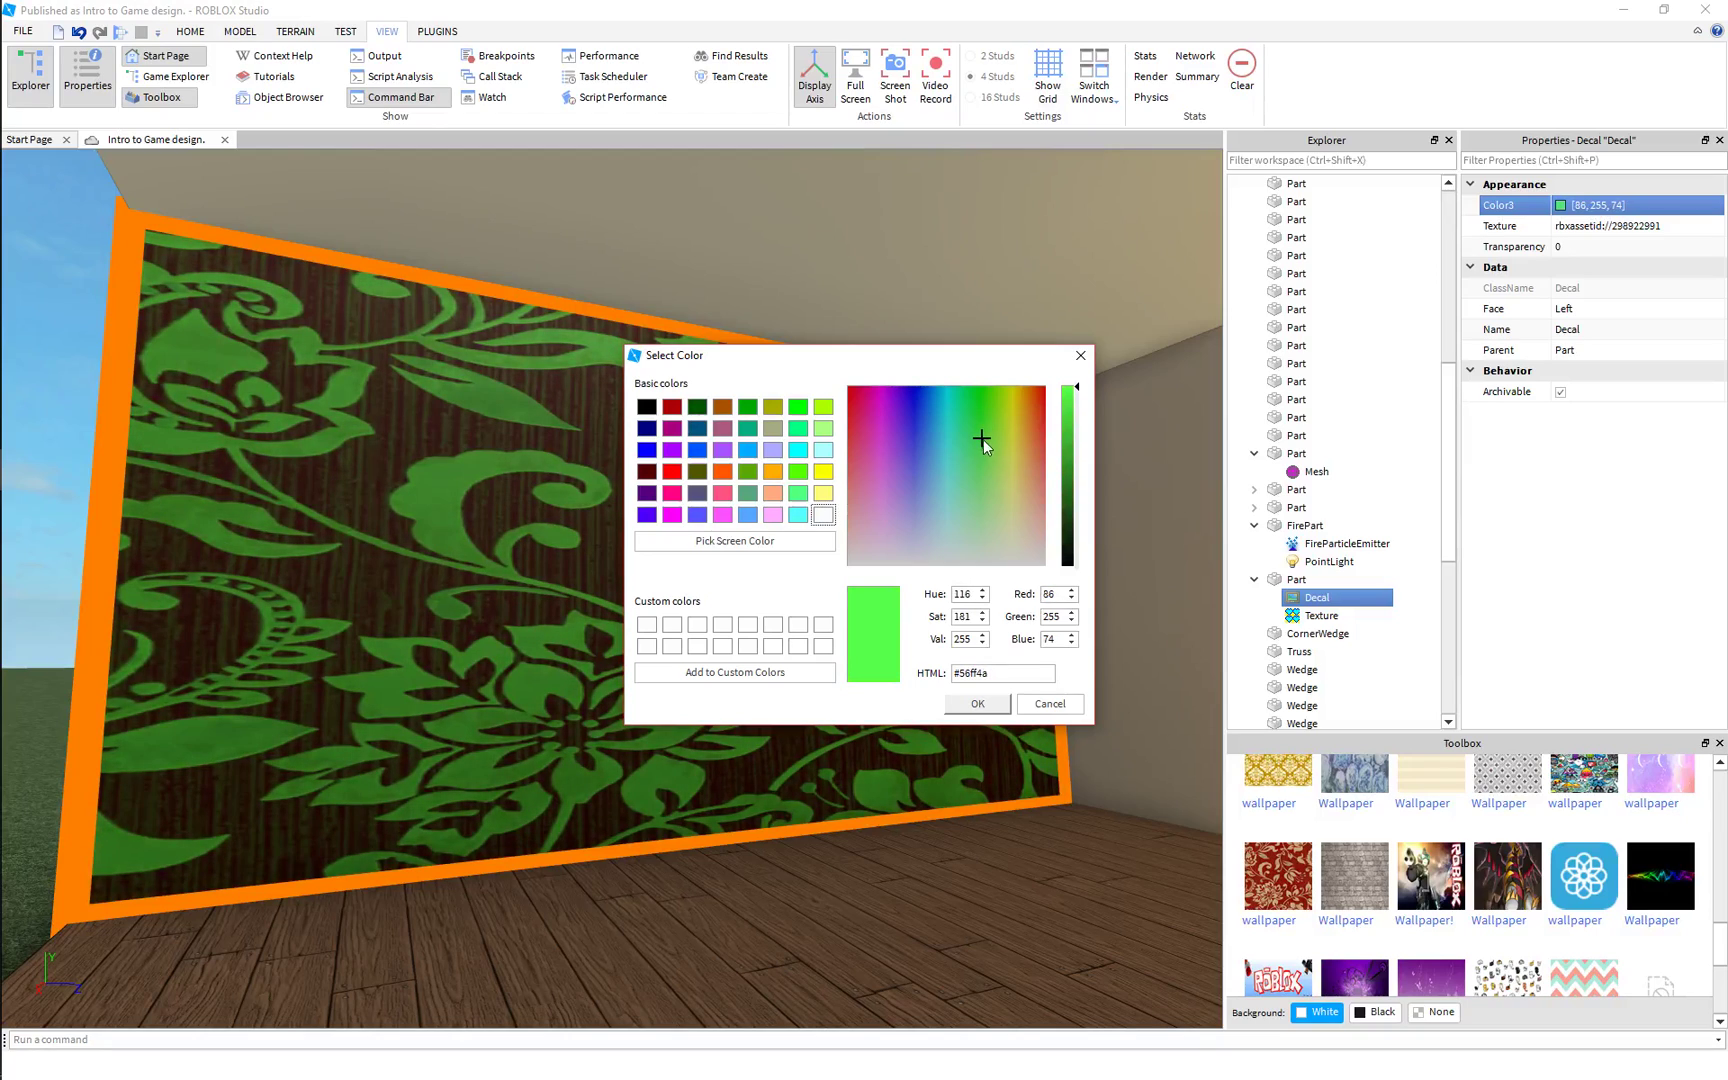
{"action": "left_click", "coordinate": [1050, 703]}
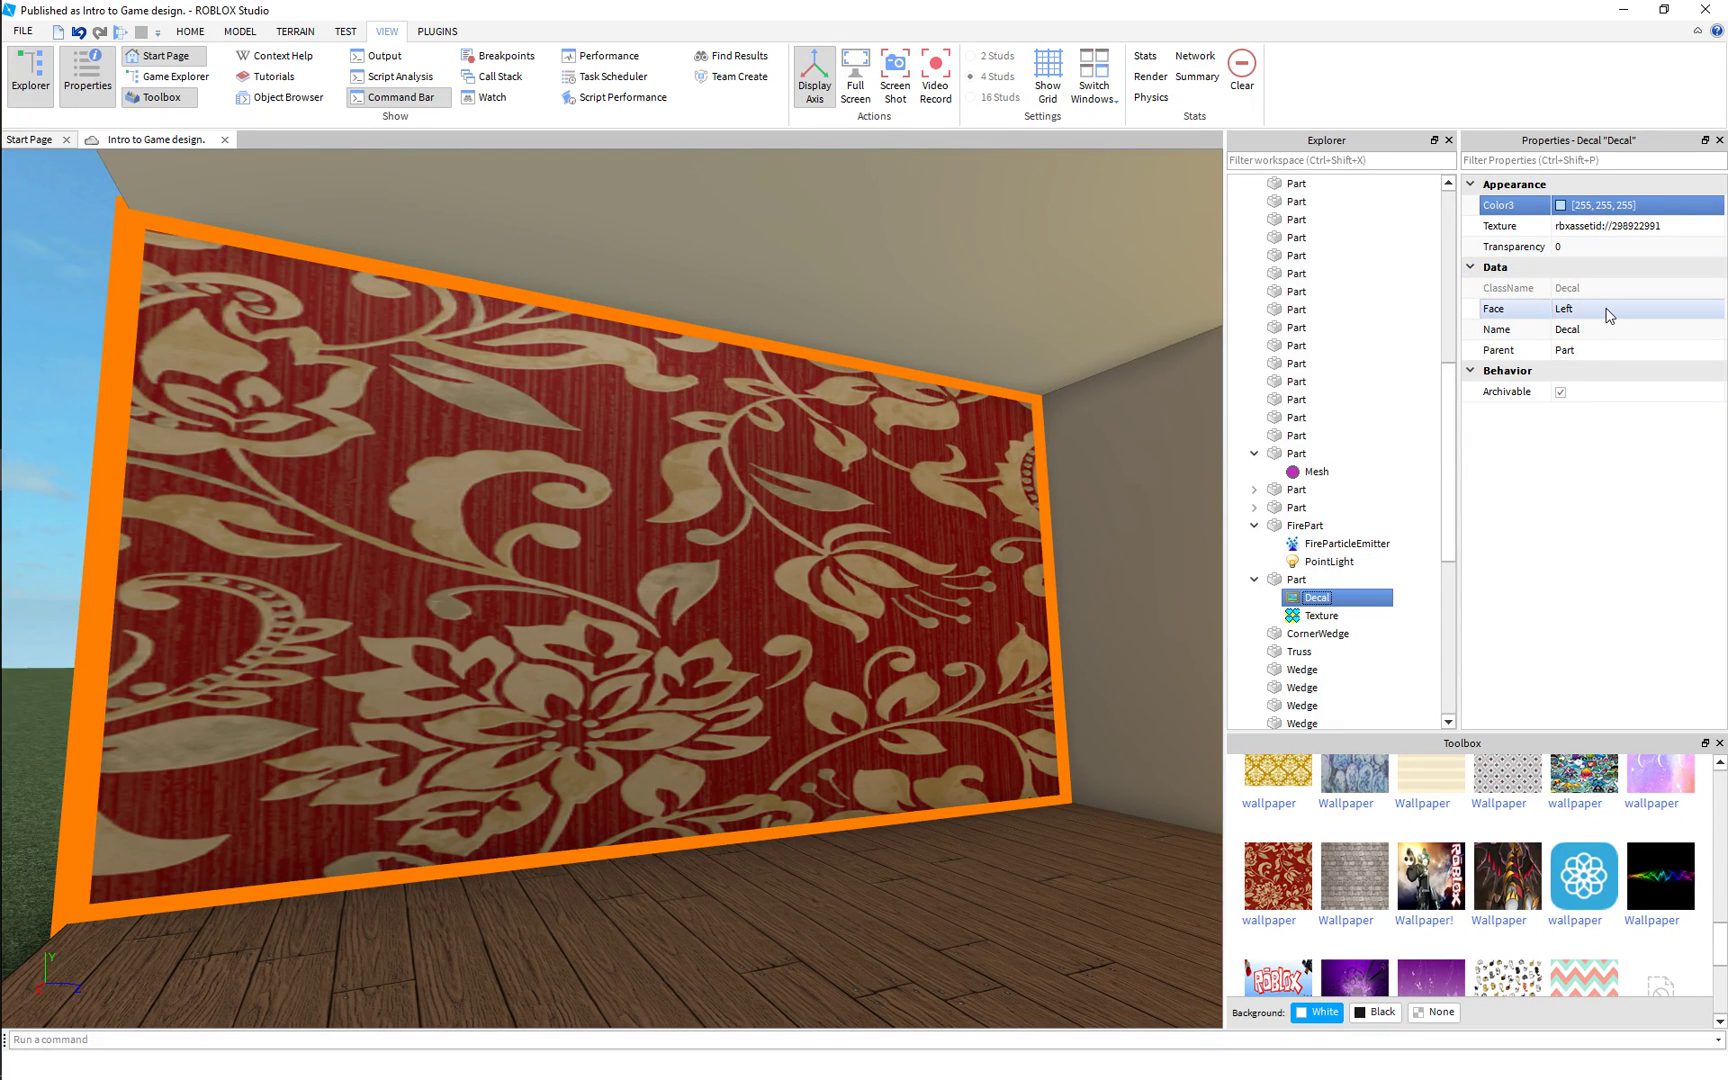
Set the wallpaper decal's face to Front and inspect the panel's narrow end.
{"action": "key", "text": "s"}
{"action": "right_click_drag", "start_coordinate": [991, 622], "coordinate": [976, 599]}
{"action": "key", "text": "d"}
{"action": "key", "text": "d"}
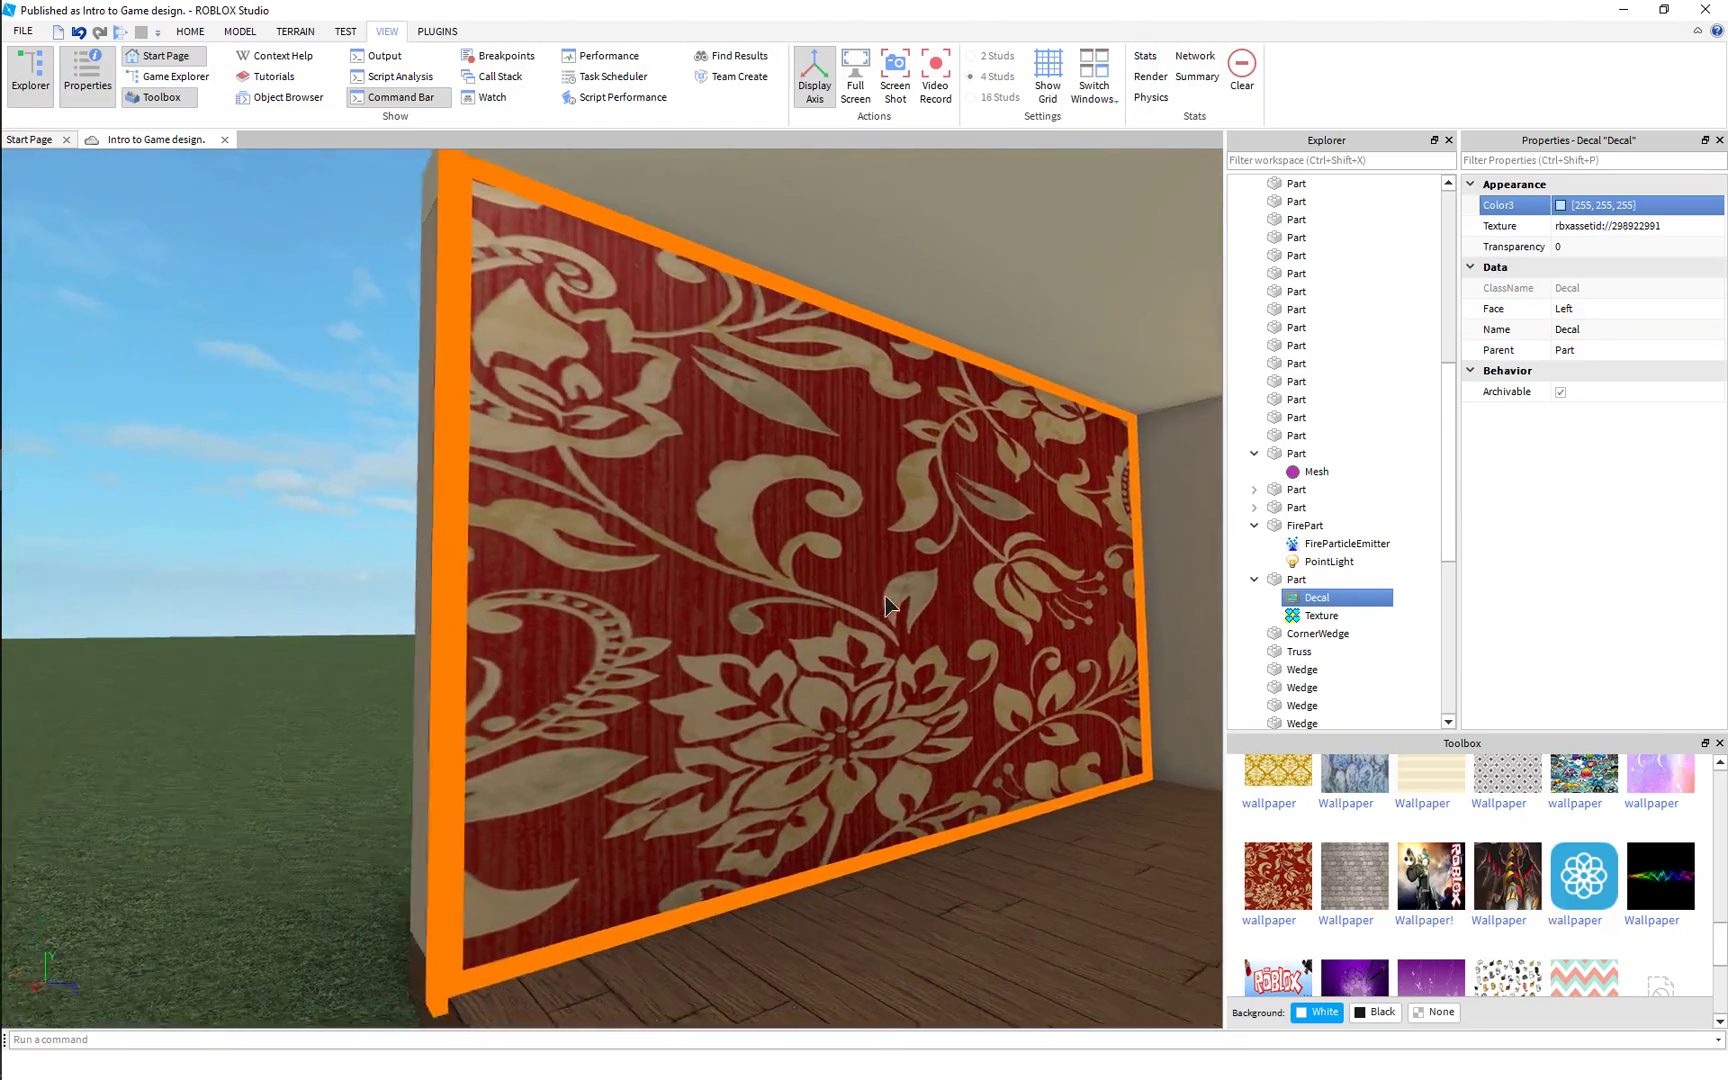
{"action": "left_click", "coordinate": [1591, 310]}
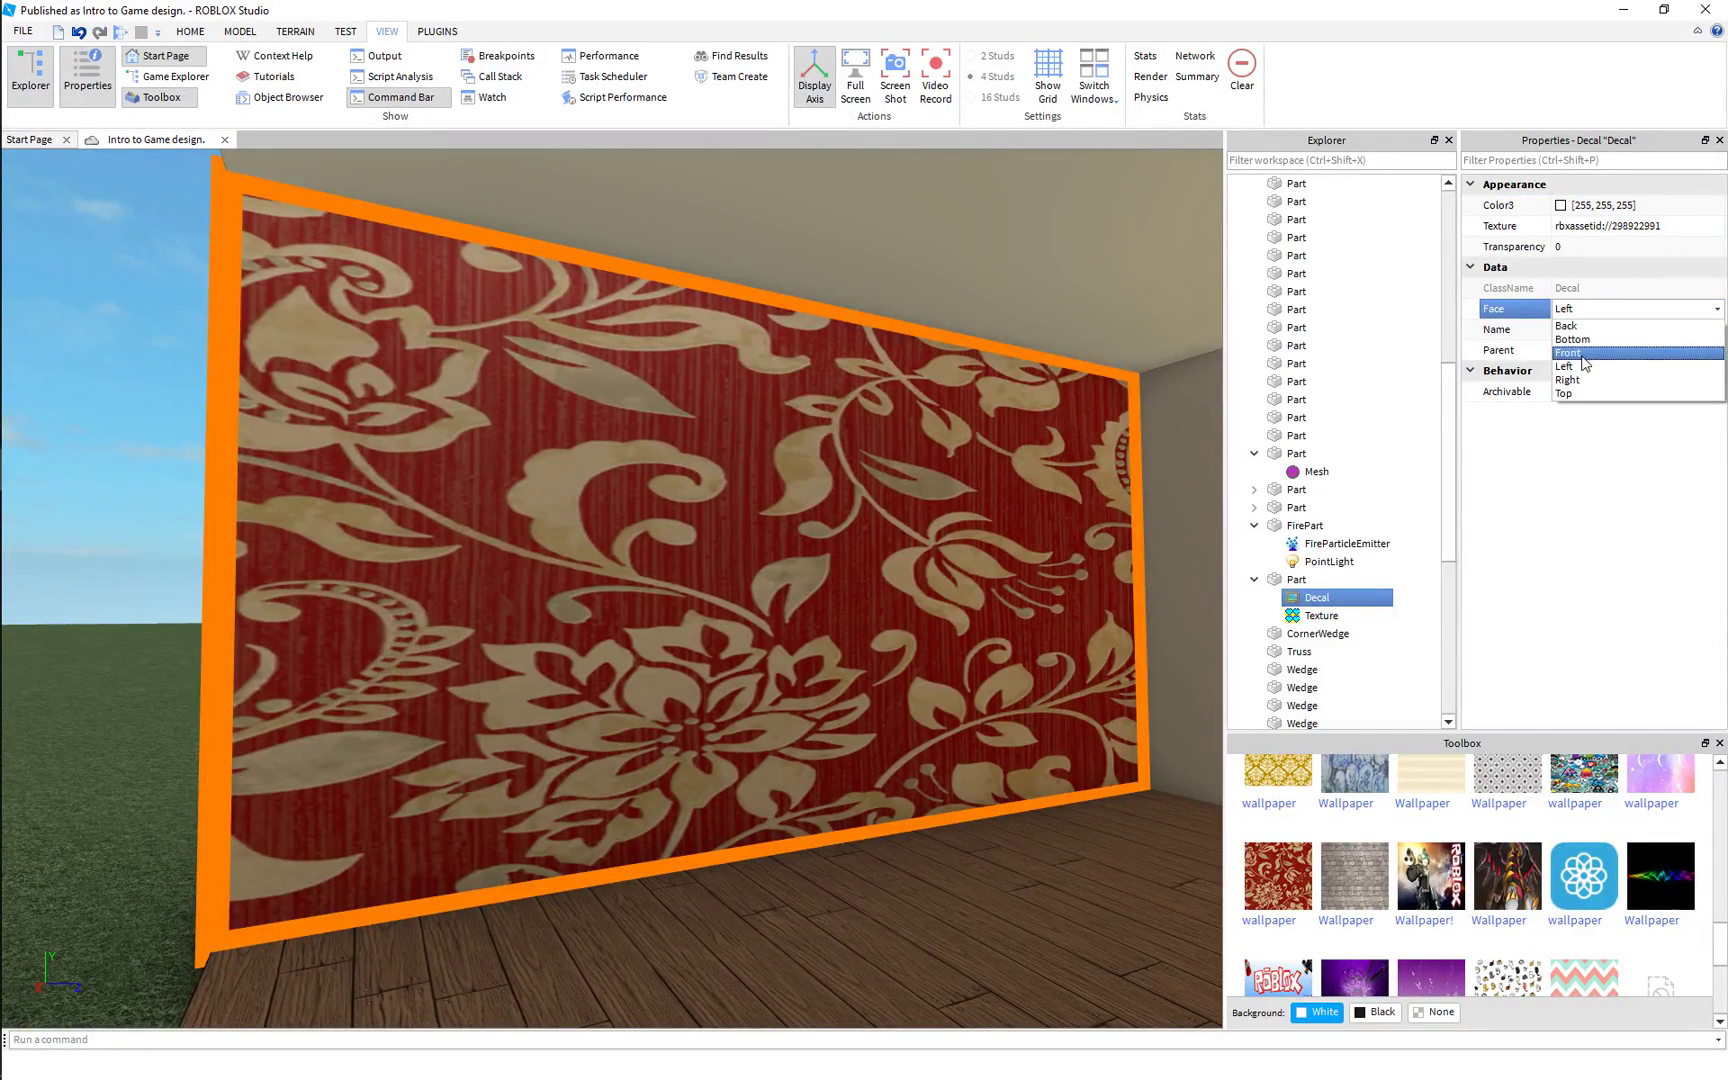
{"action": "left_click", "coordinate": [1583, 354]}
{"action": "right_click_drag", "start_coordinate": [968, 447], "coordinate": [966, 444]}
{"action": "key", "text": "s"}
{"action": "key", "text": "a"}
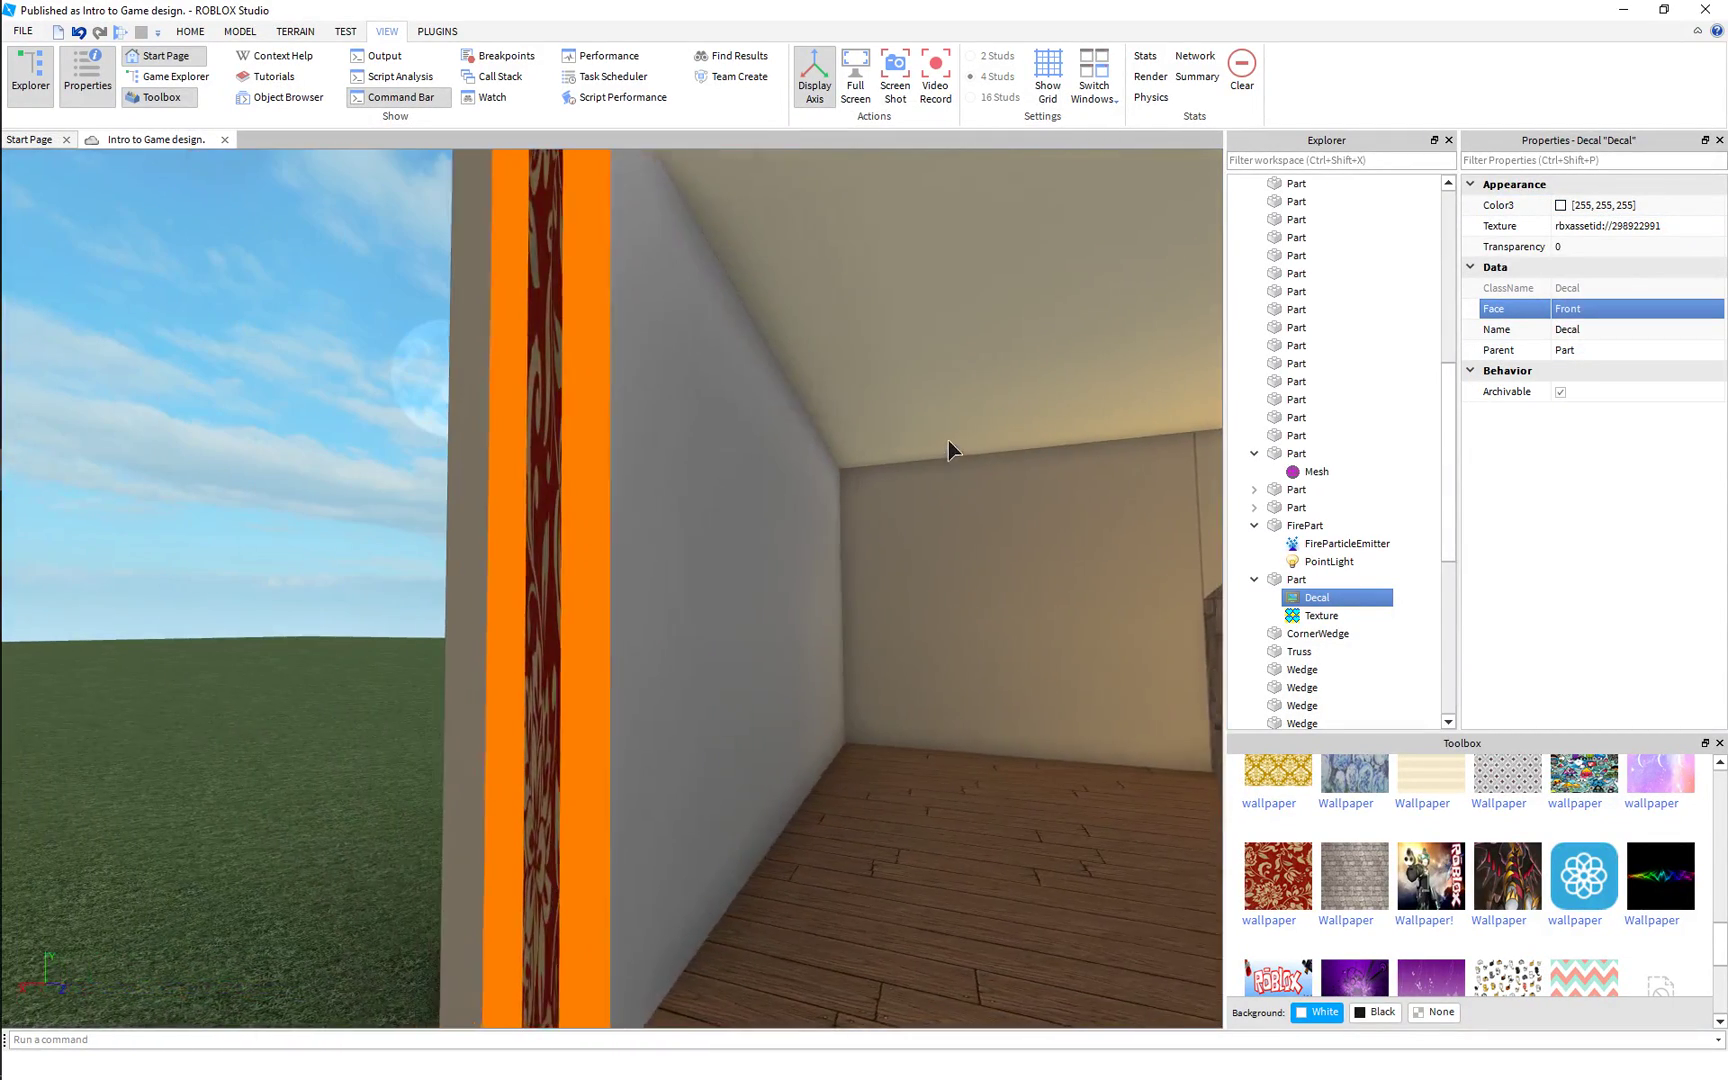
Undo the wallpaper decal's face change.
{"action": "key", "text": "ctrl+z"}
{"action": "key", "text": "d"}
{"action": "right_click_drag", "start_coordinate": [323, 498], "coordinate": [324, 497]}
{"action": "key", "text": "w"}
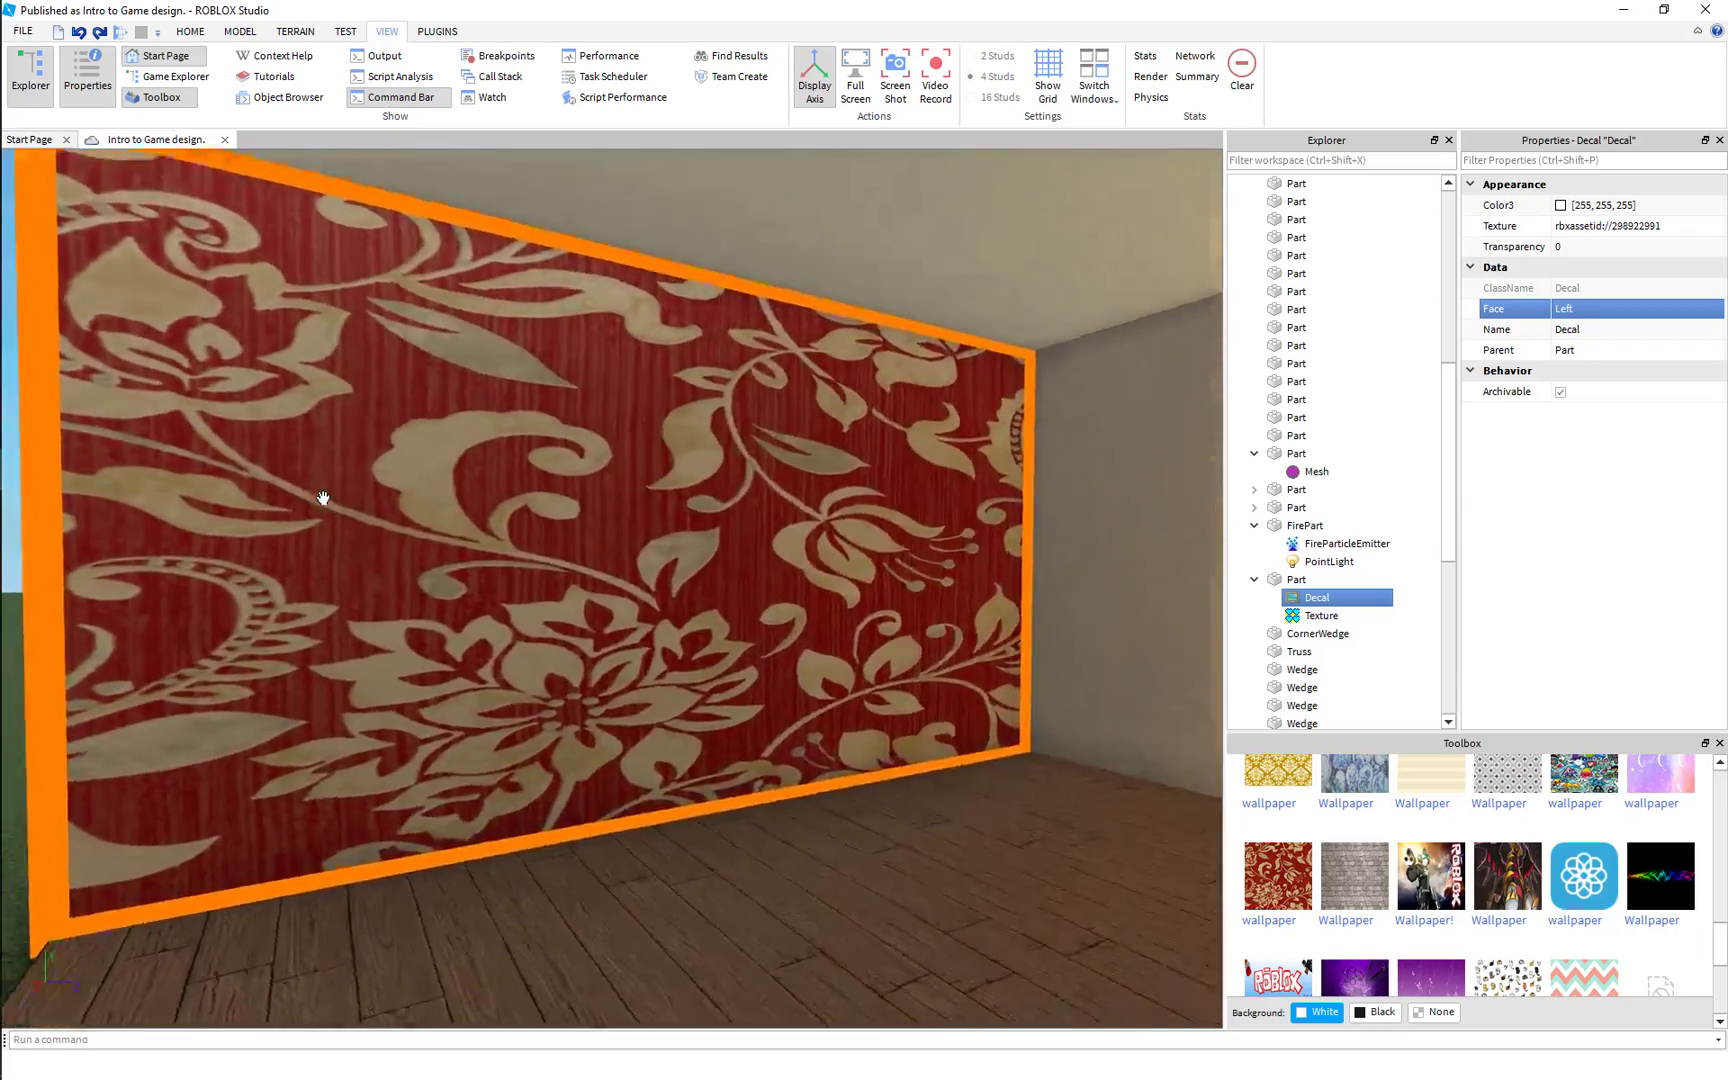
{"action": "key", "text": "a"}
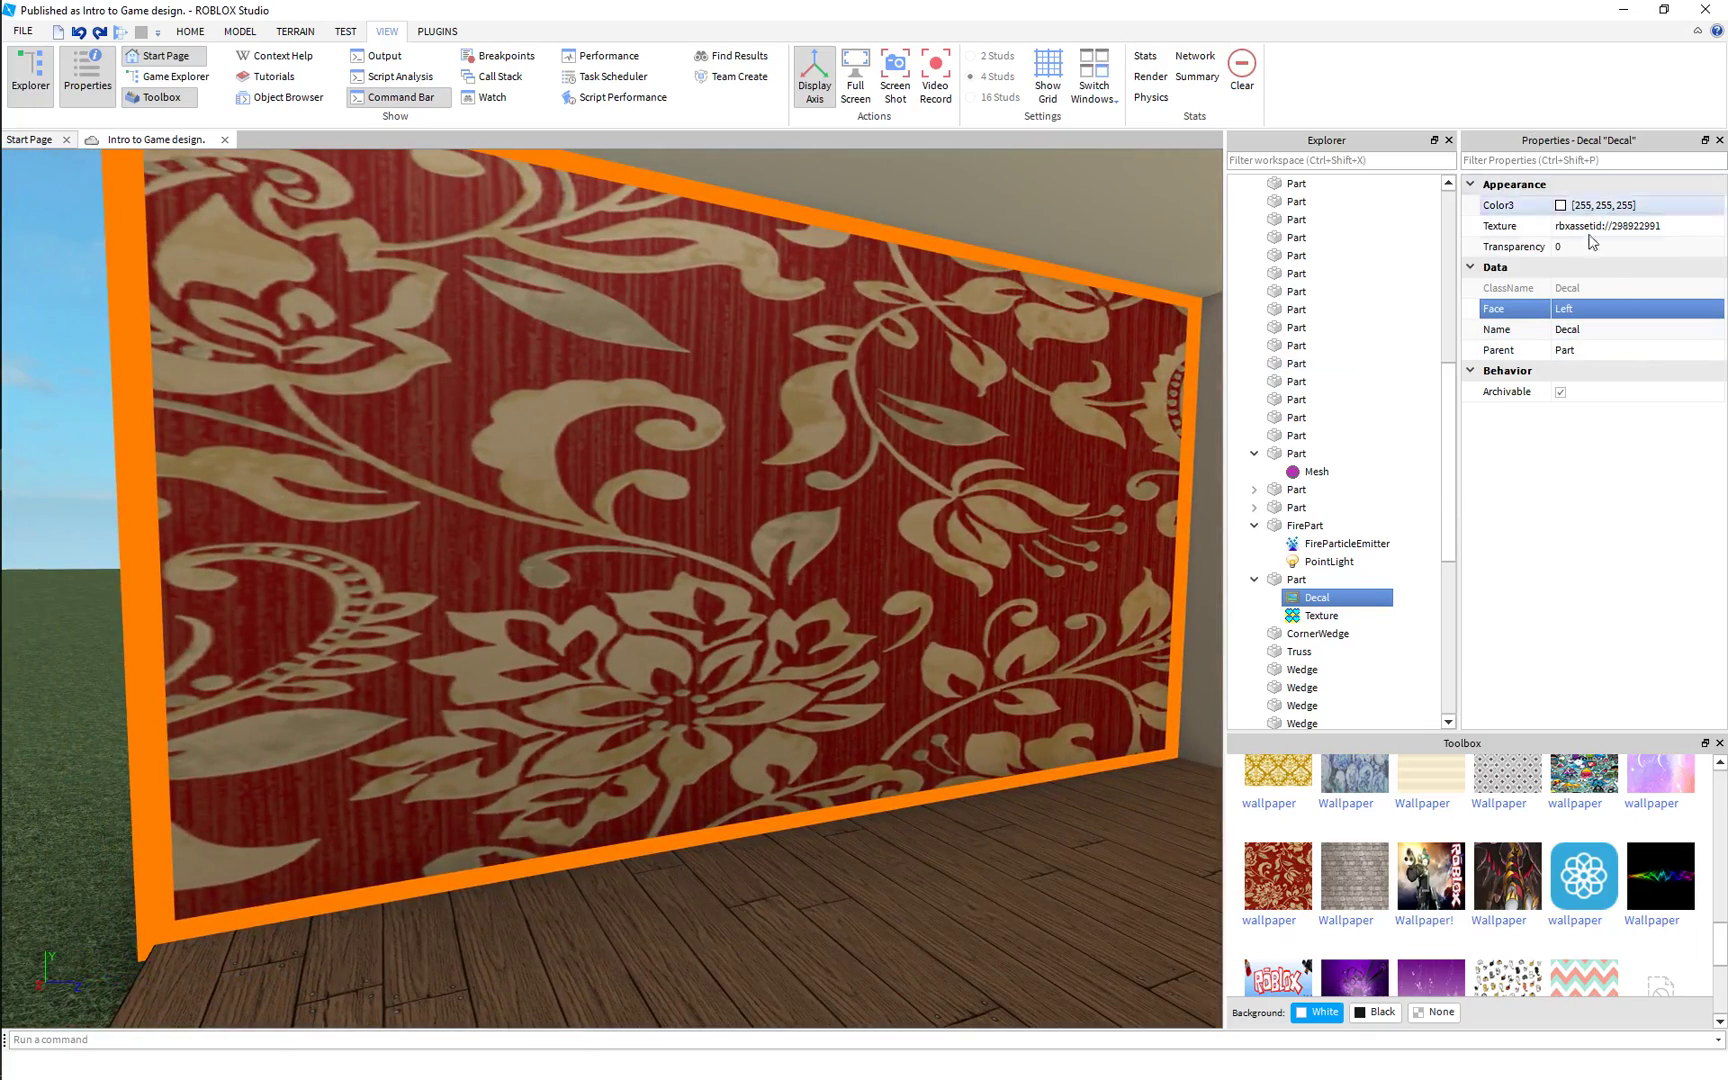
Copy the wallpaper decal's asset ID and set the Texture object's texture to rbxassetid://298922991.
{"action": "left_click", "coordinate": [1322, 616]}
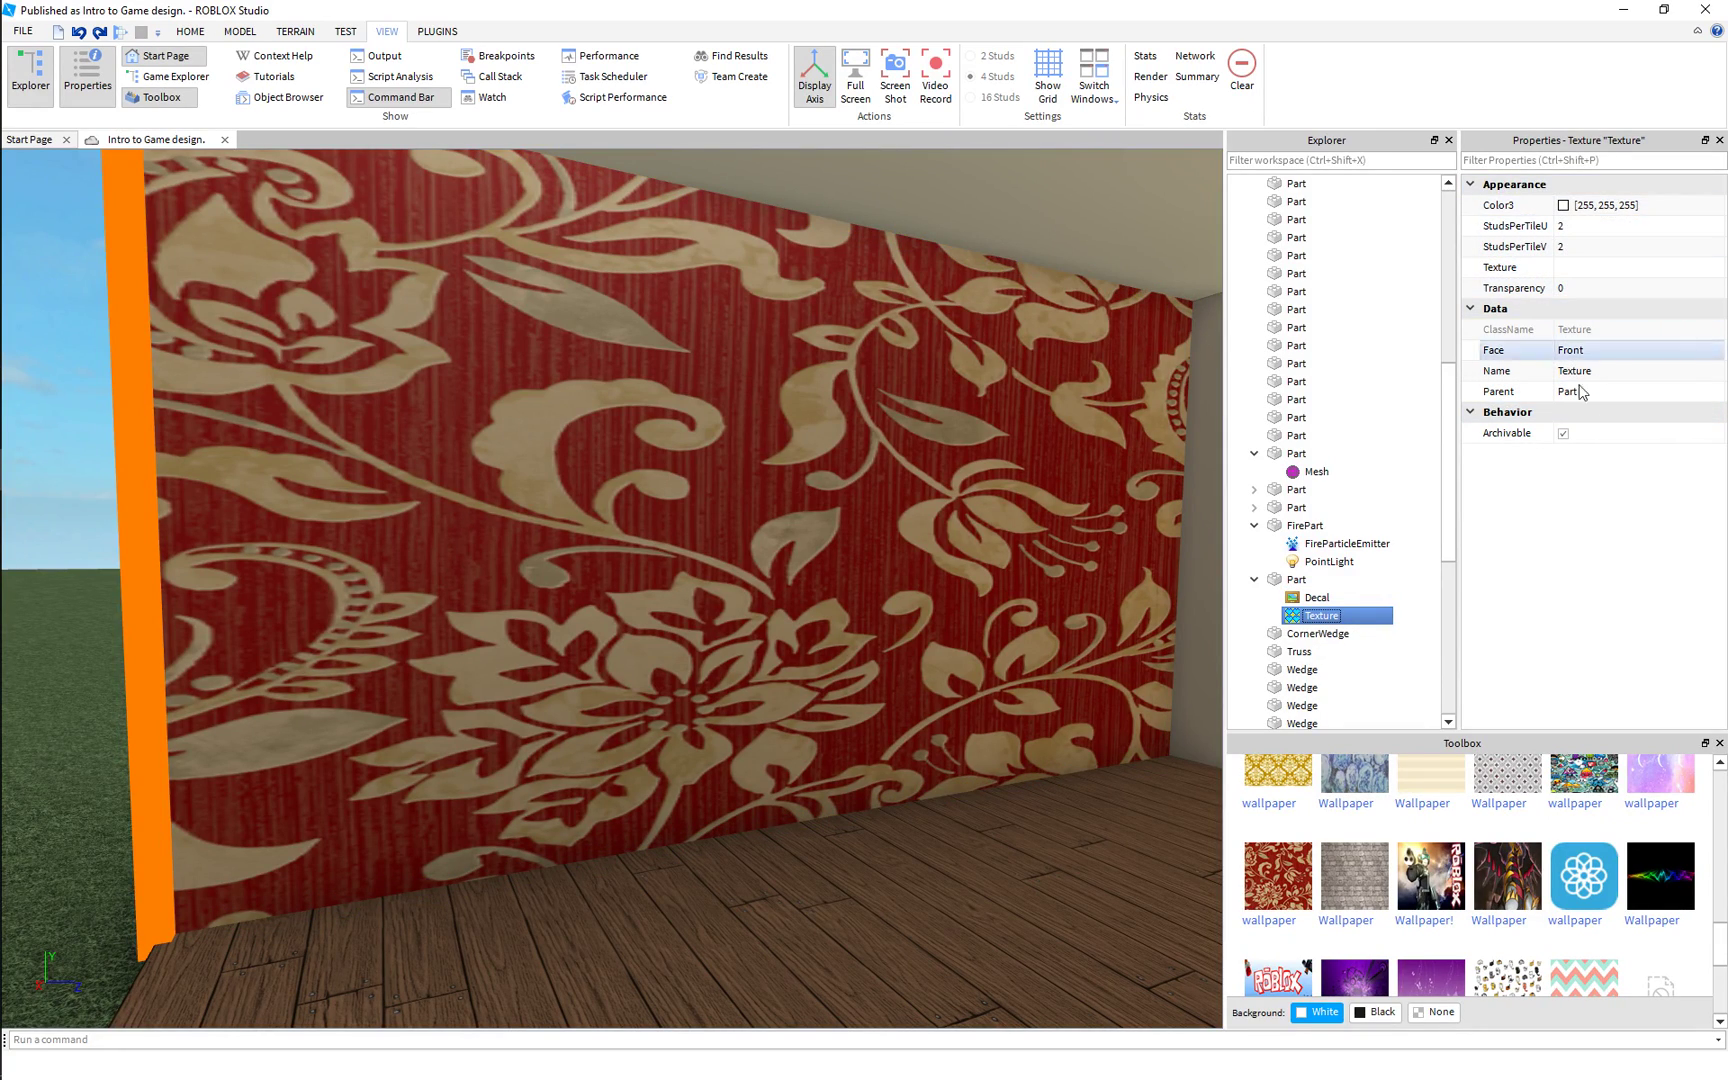
{"action": "left_click", "coordinate": [1350, 601]}
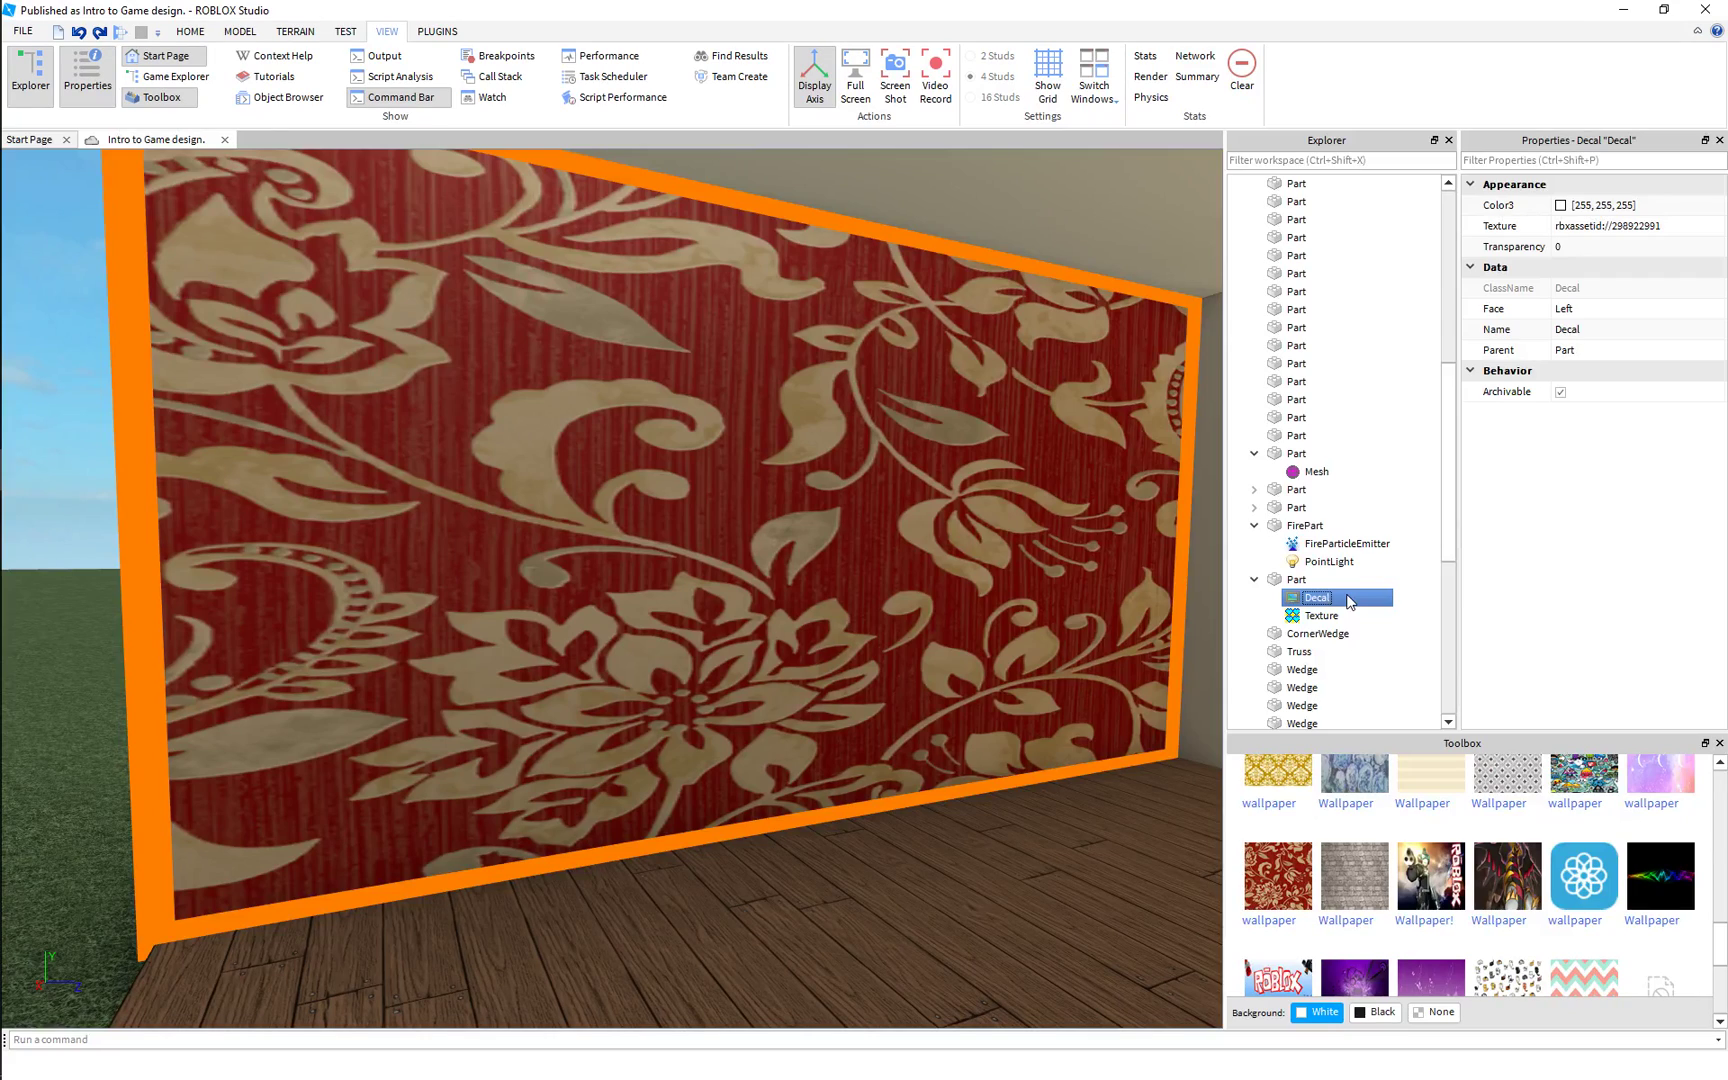
{"action": "left_click", "coordinate": [1612, 226]}
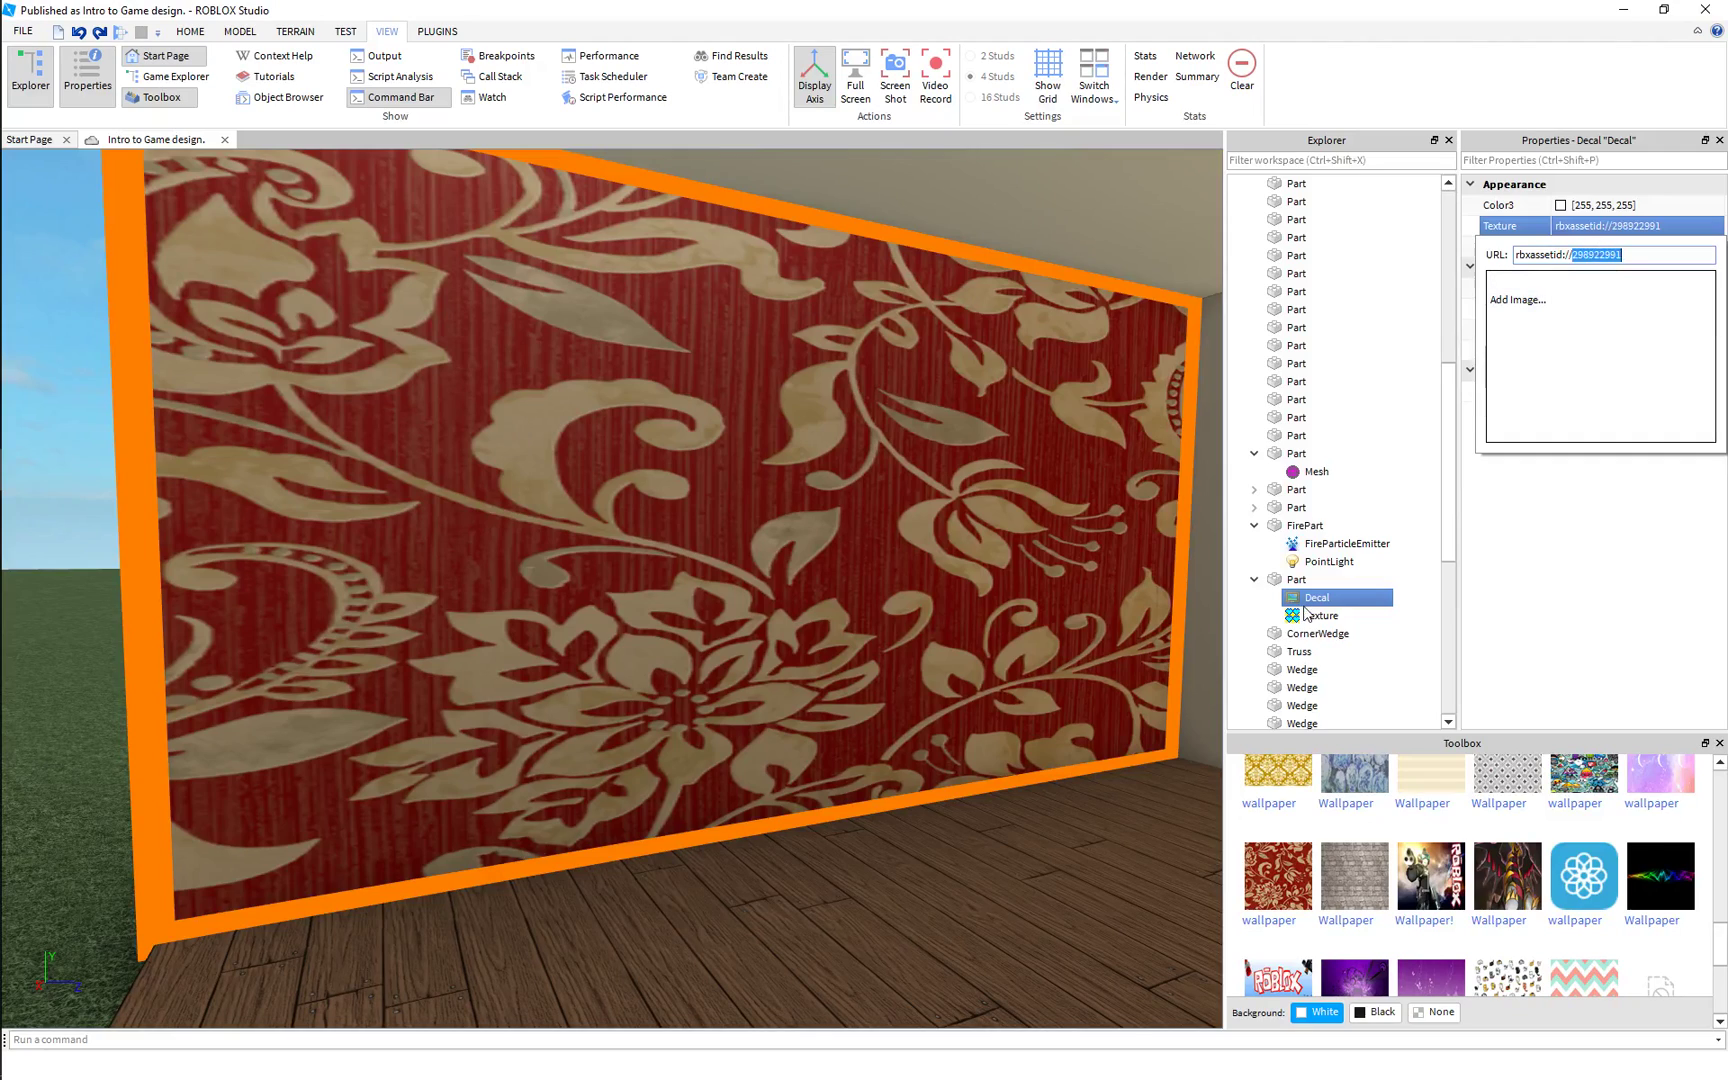
{"action": "left_click", "coordinate": [1312, 598]}
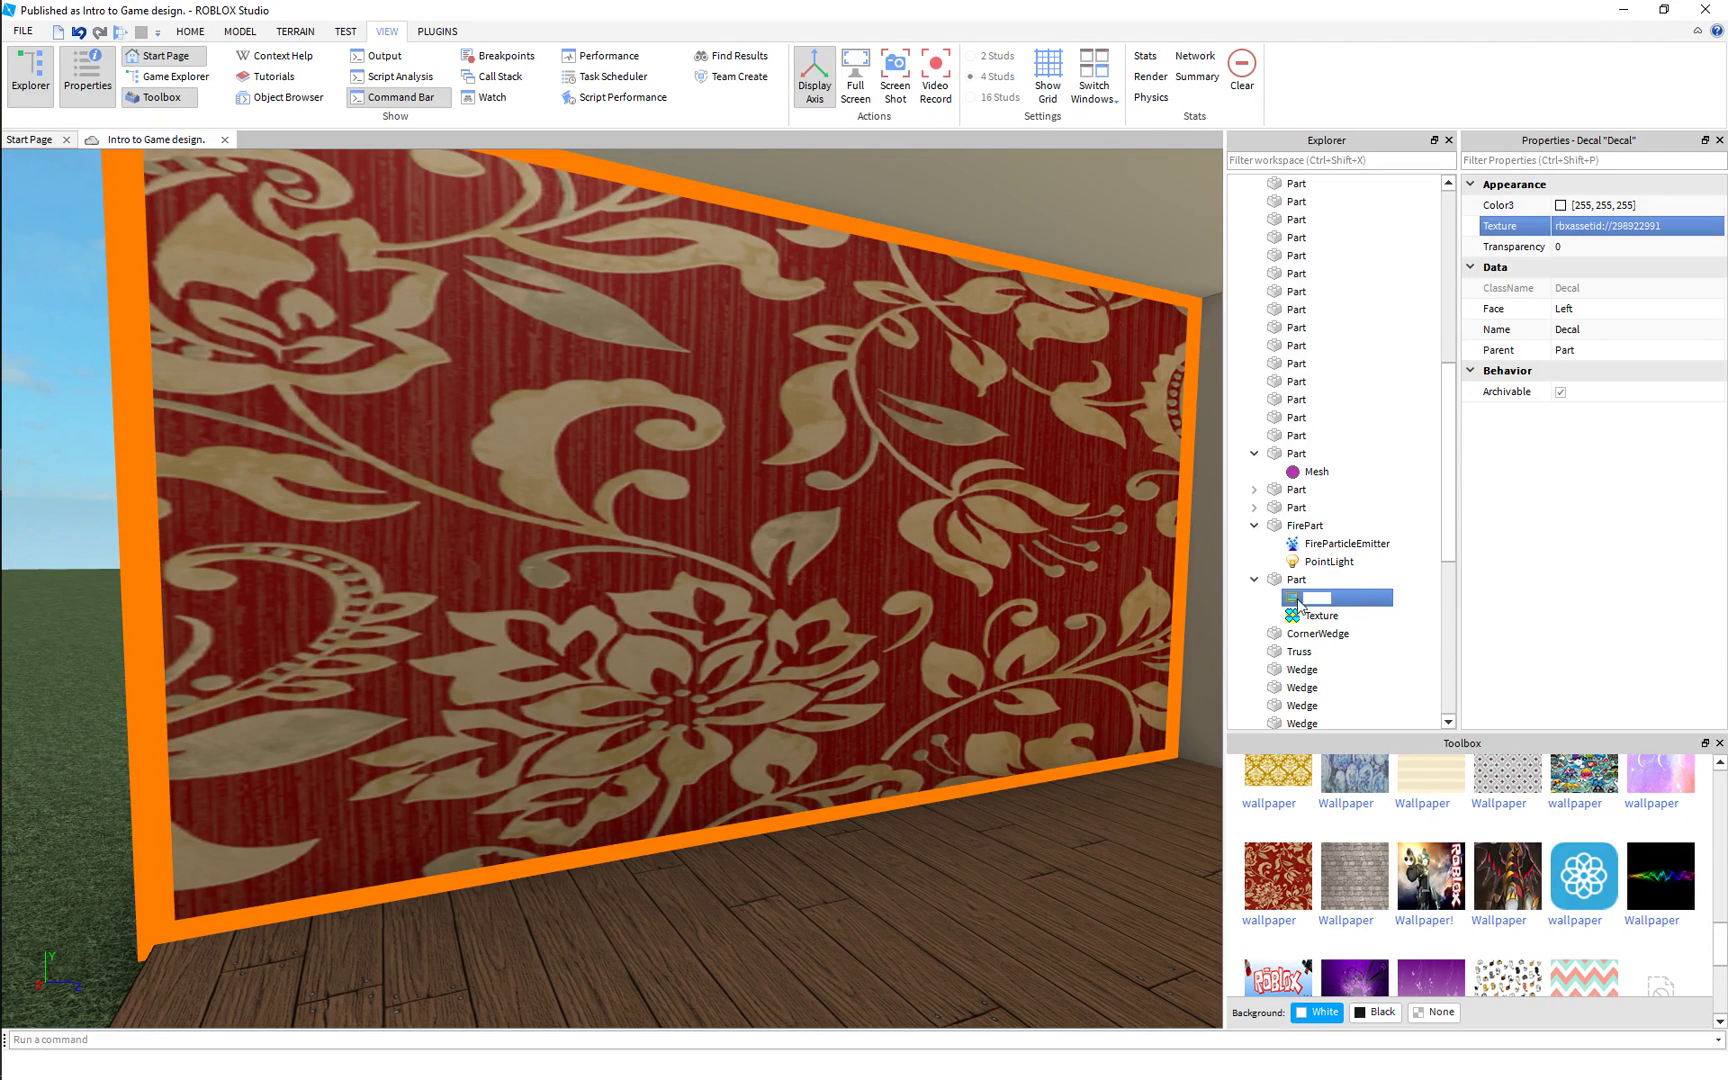
{"action": "left_click", "coordinate": [1320, 615]}
{"action": "left_click", "coordinate": [1595, 268]}
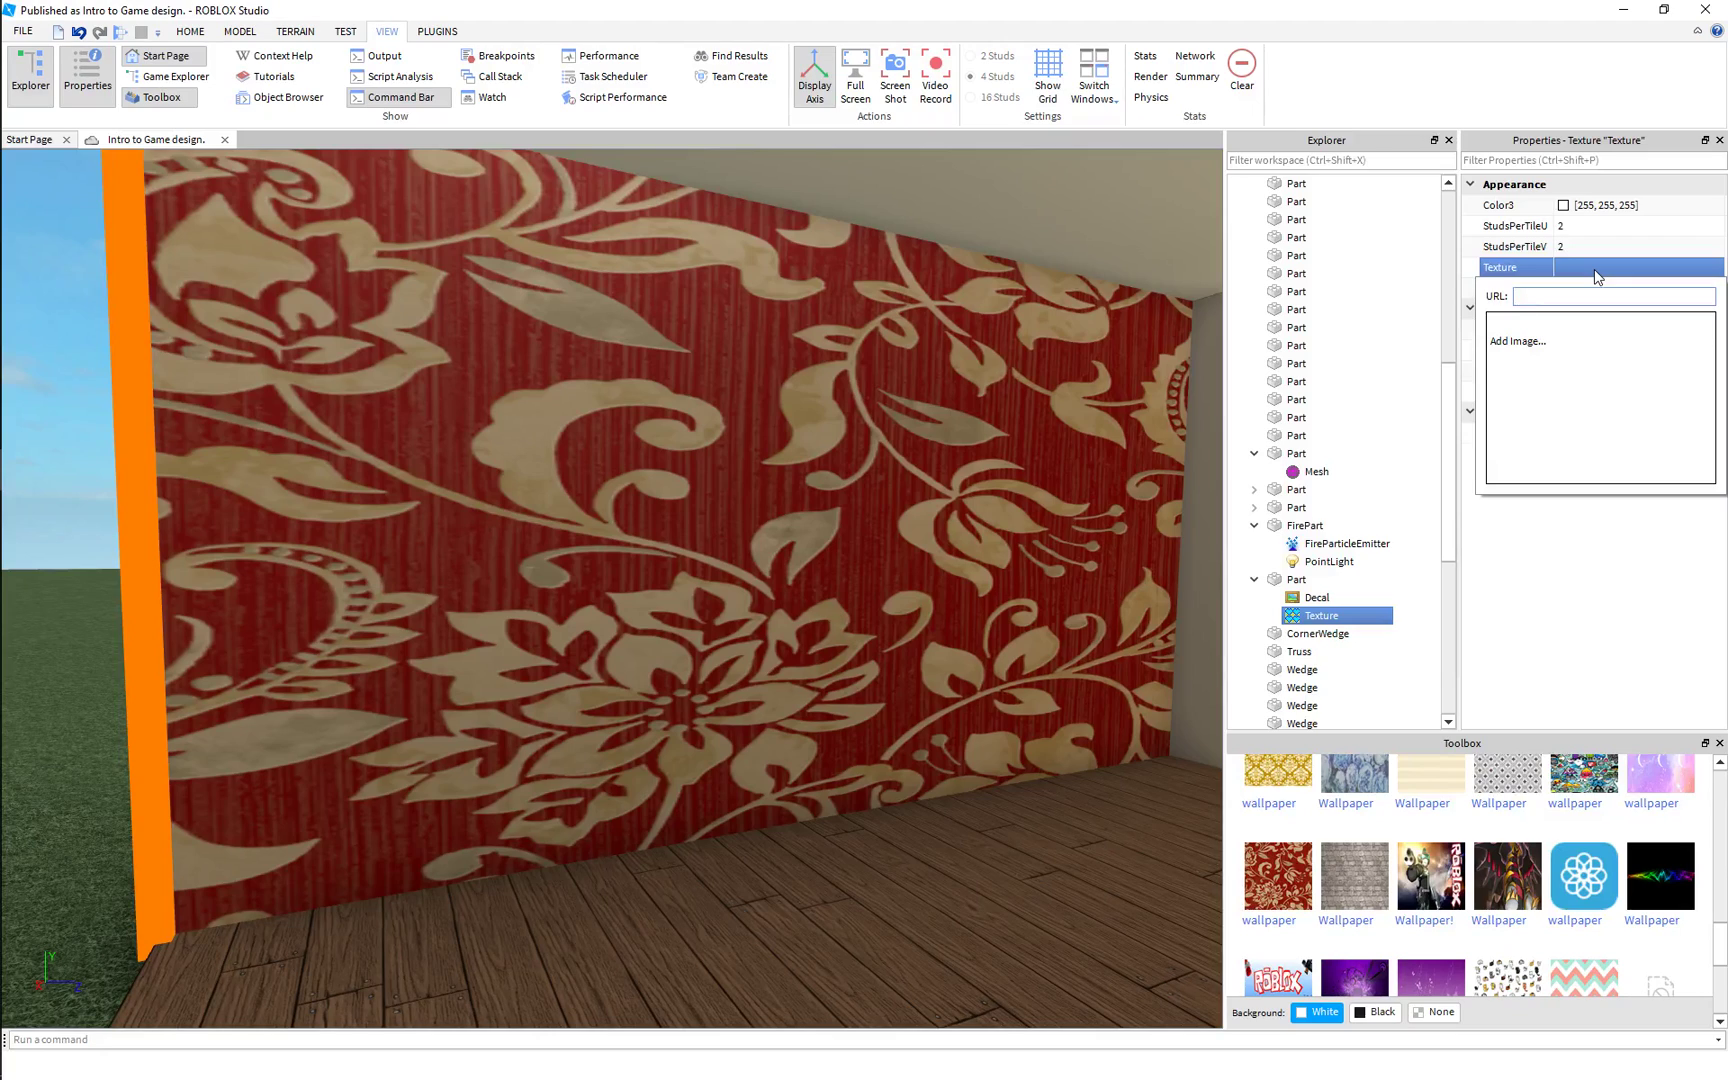
{"action": "key", "text": "Return"}
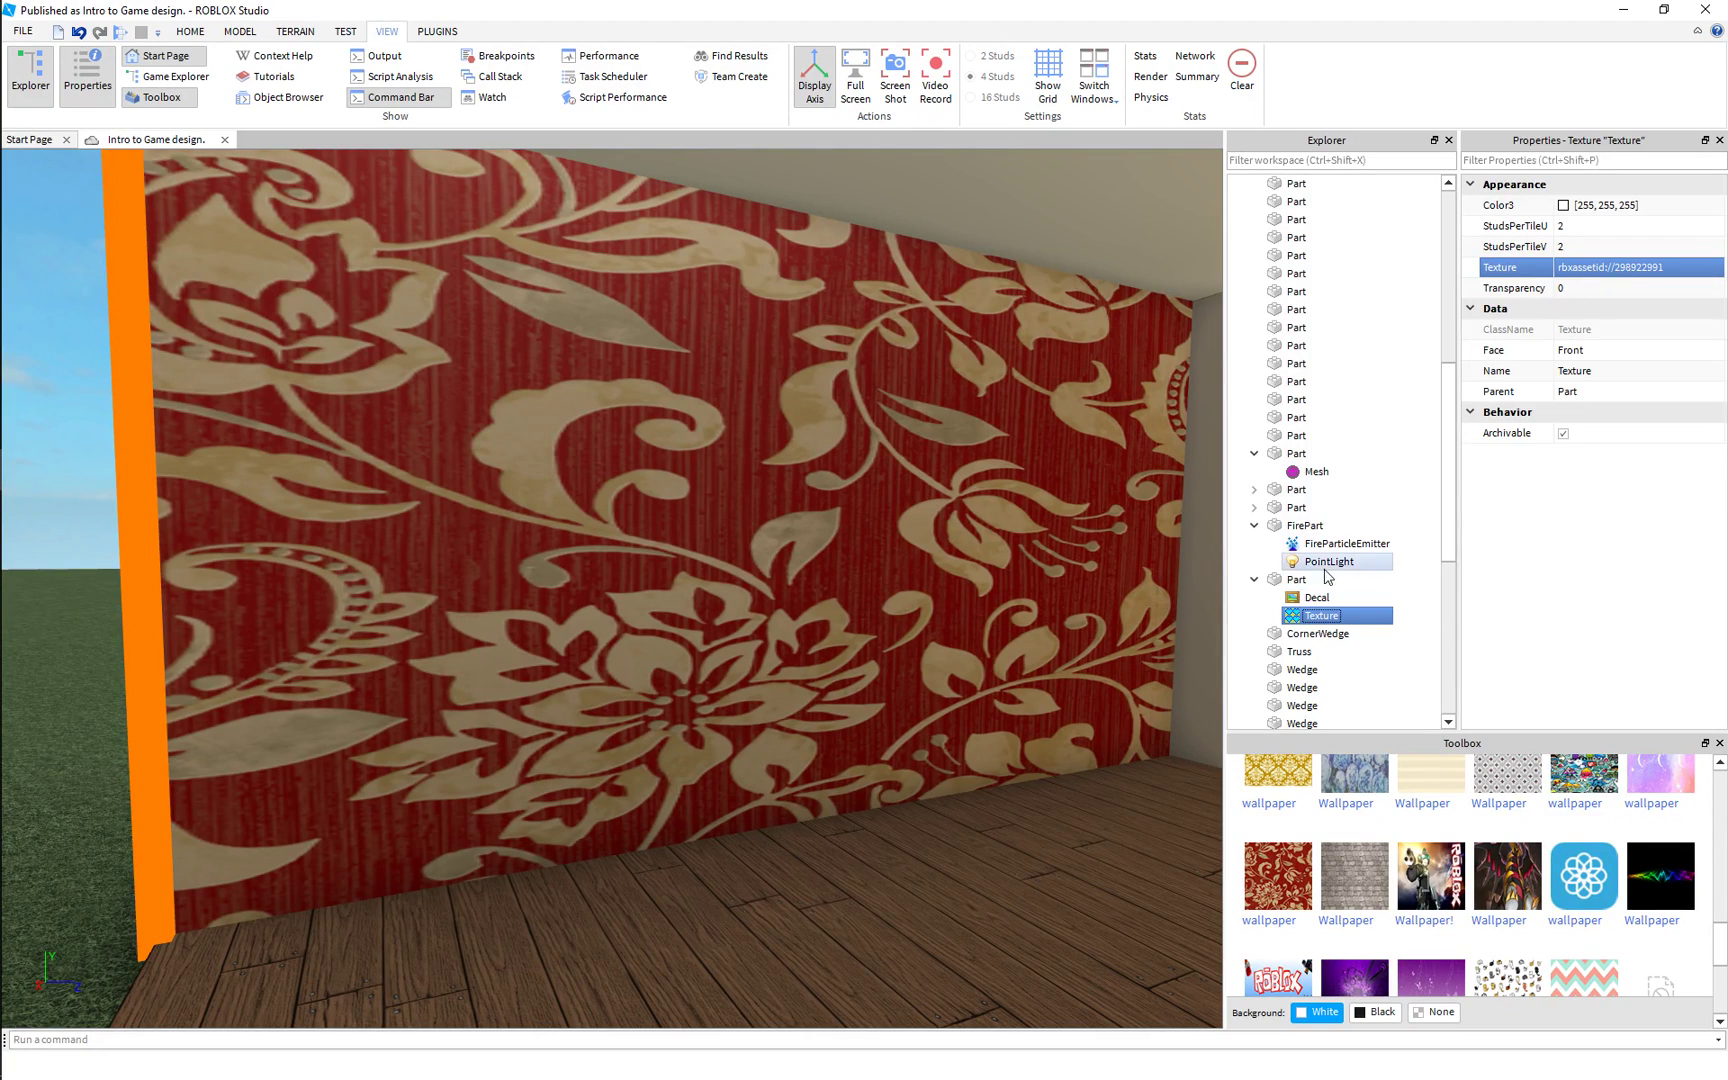
Delete the wallpaper decal from the part and set the remaining texture's face to Left.
{"action": "left_click", "coordinate": [1300, 597]}
{"action": "key", "text": "Delete"}
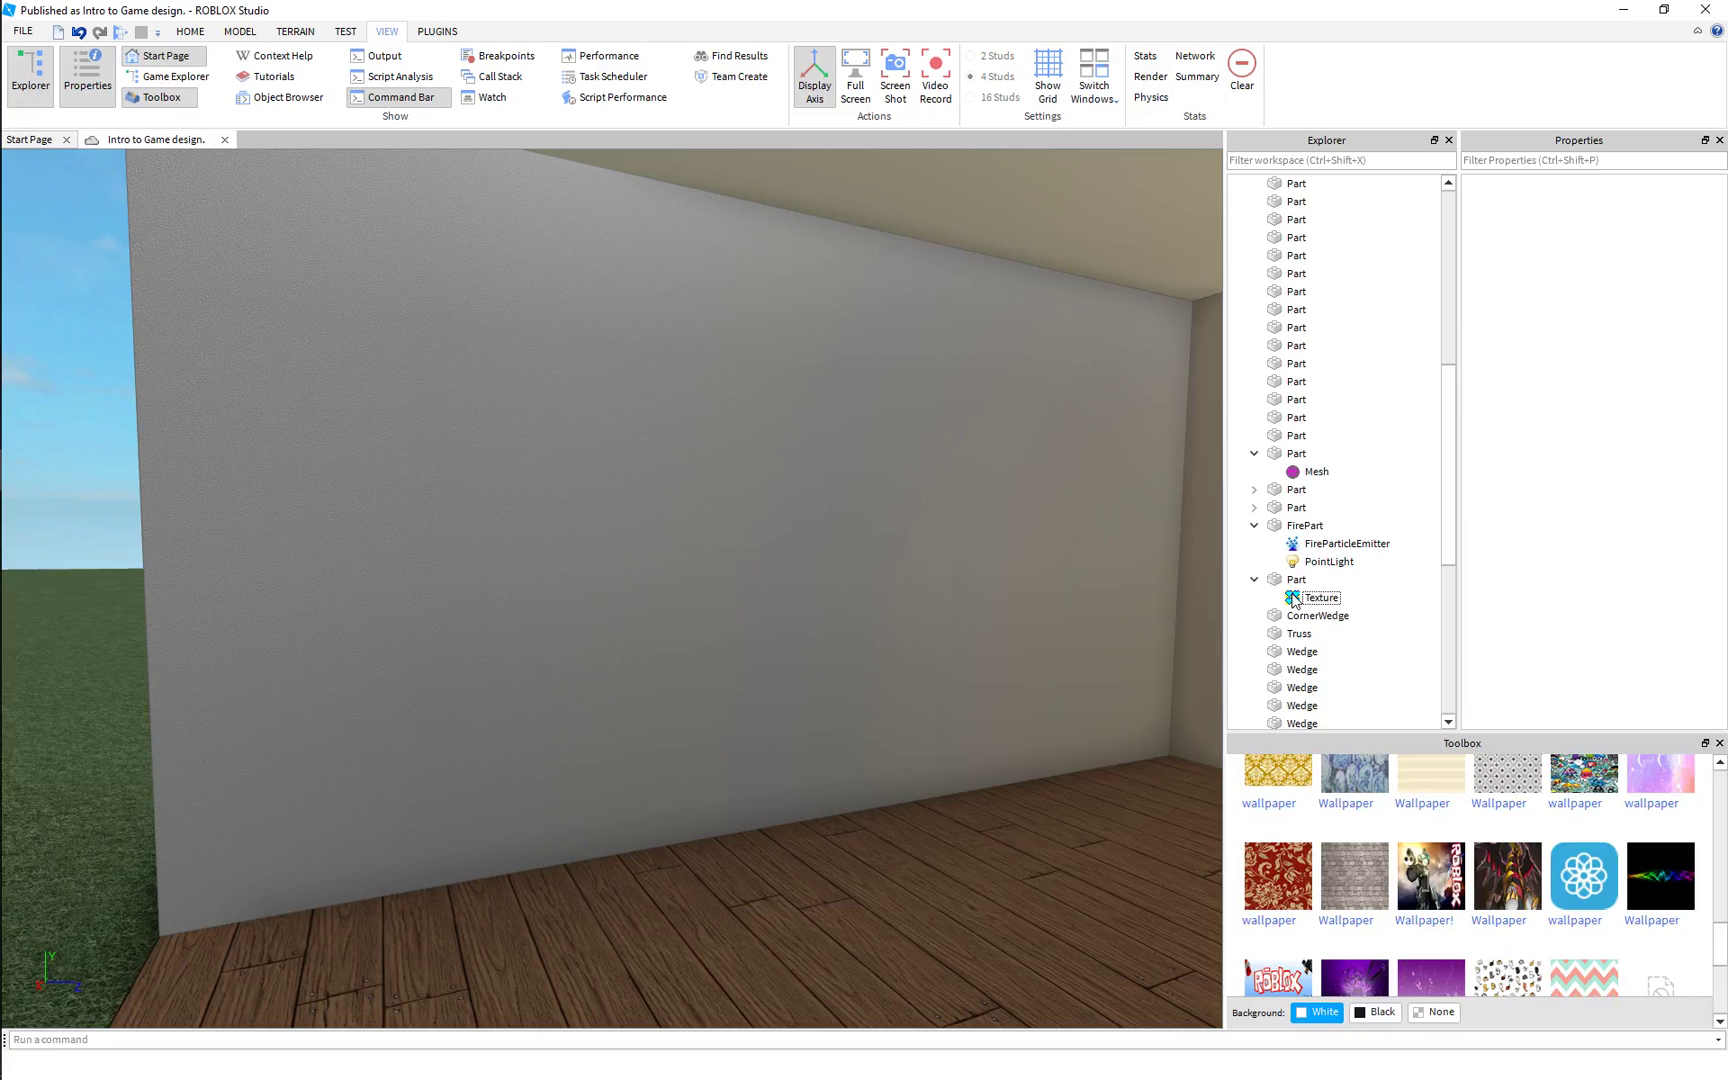
{"action": "left_click", "coordinate": [1293, 598]}
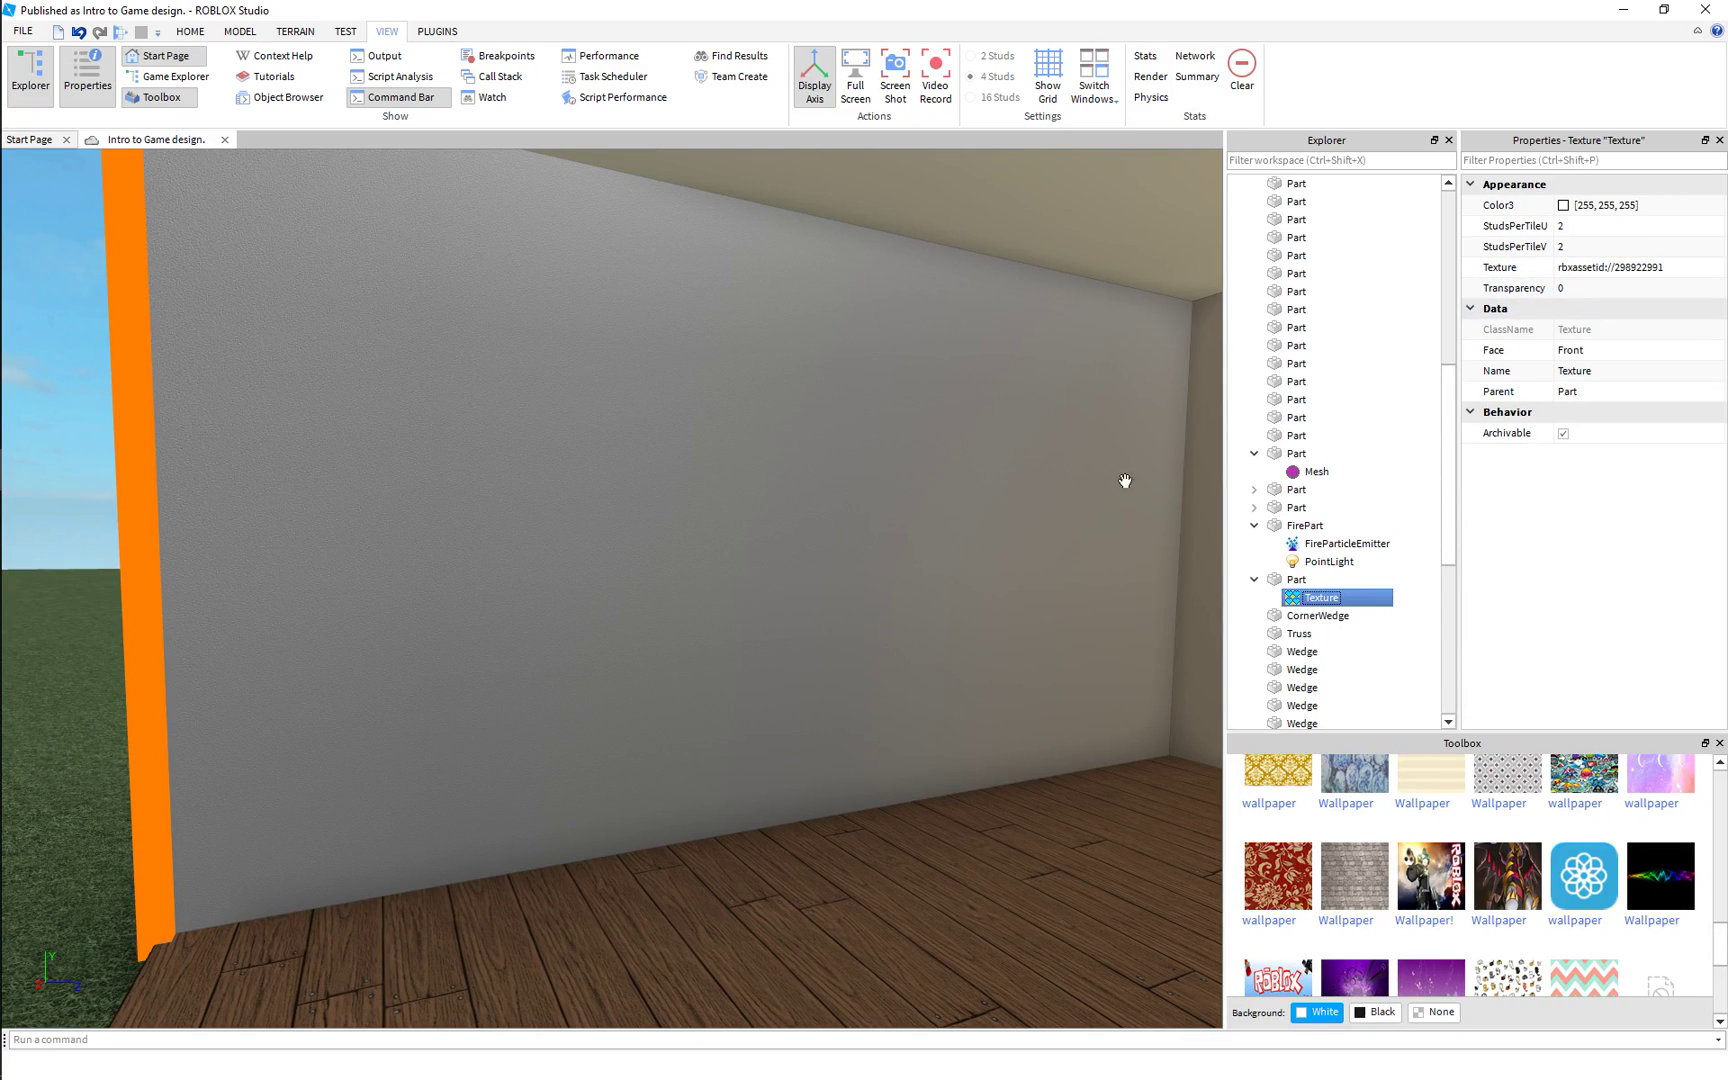
{"action": "left_click", "coordinate": [1580, 266]}
{"action": "left_click", "coordinate": [1588, 349]}
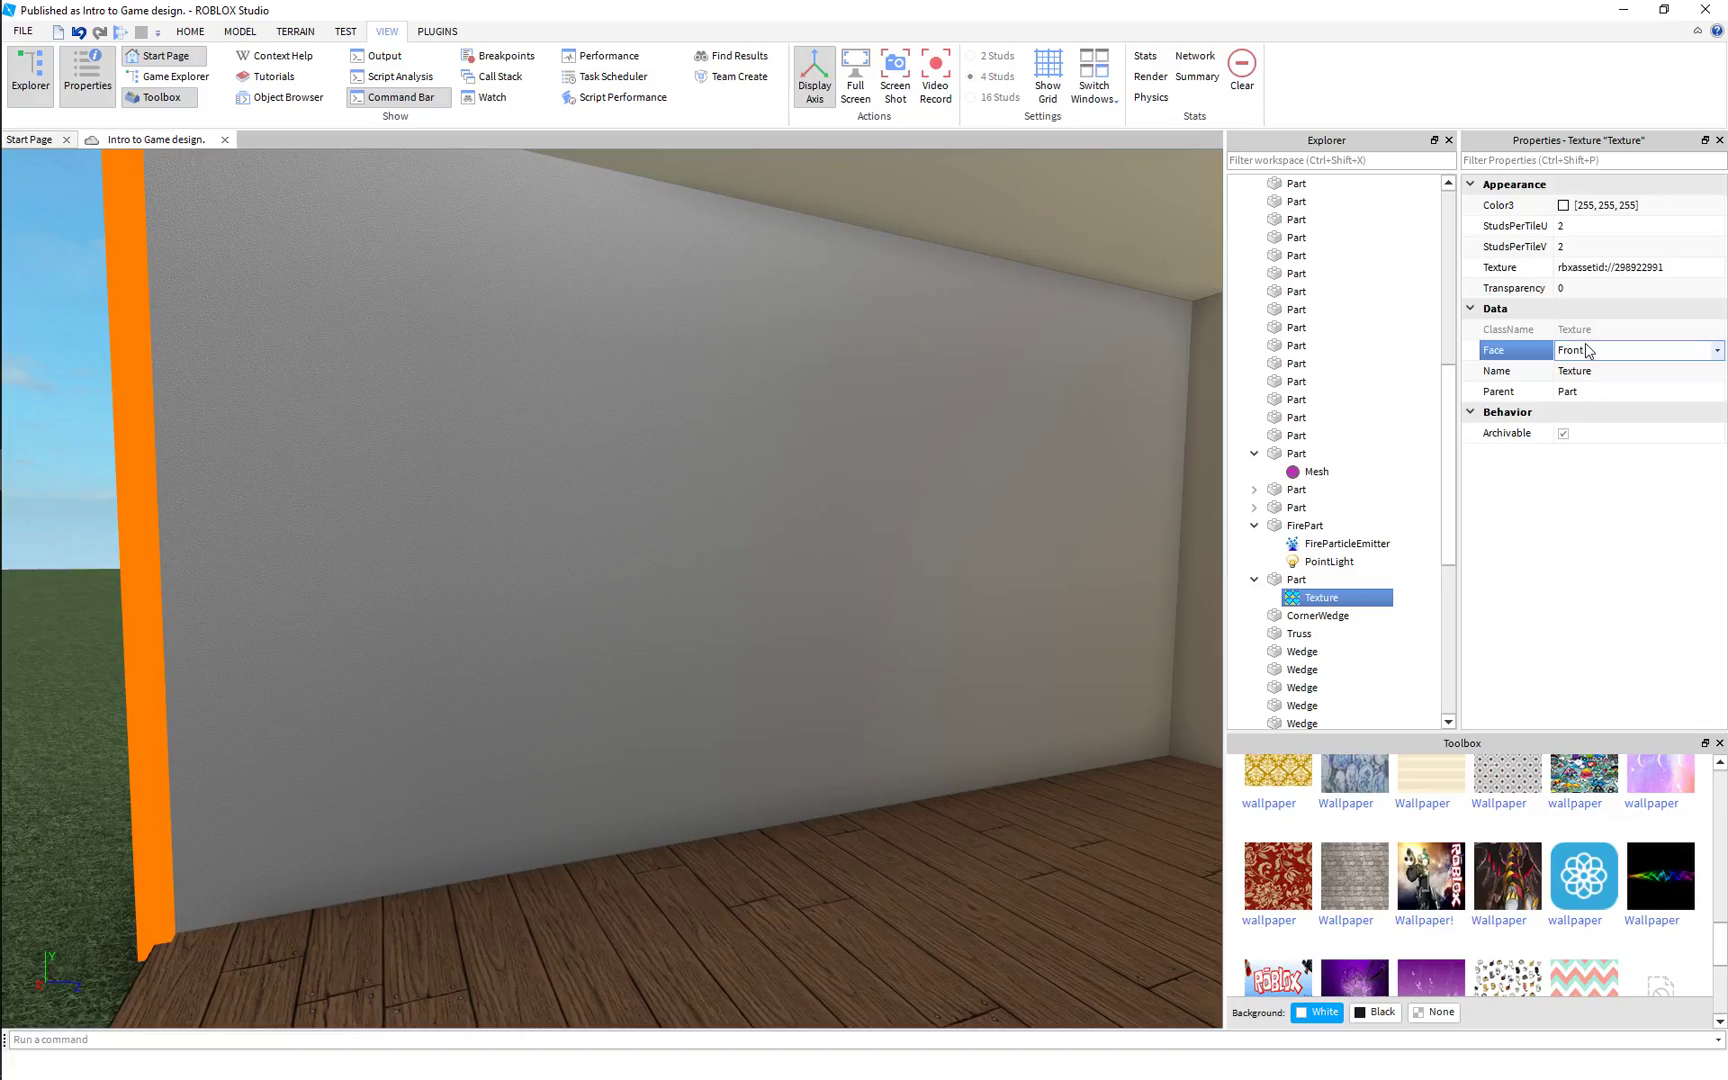
{"action": "scroll", "coordinate": [1589, 351], "scroll_direction": "down", "scroll_amount": 1}
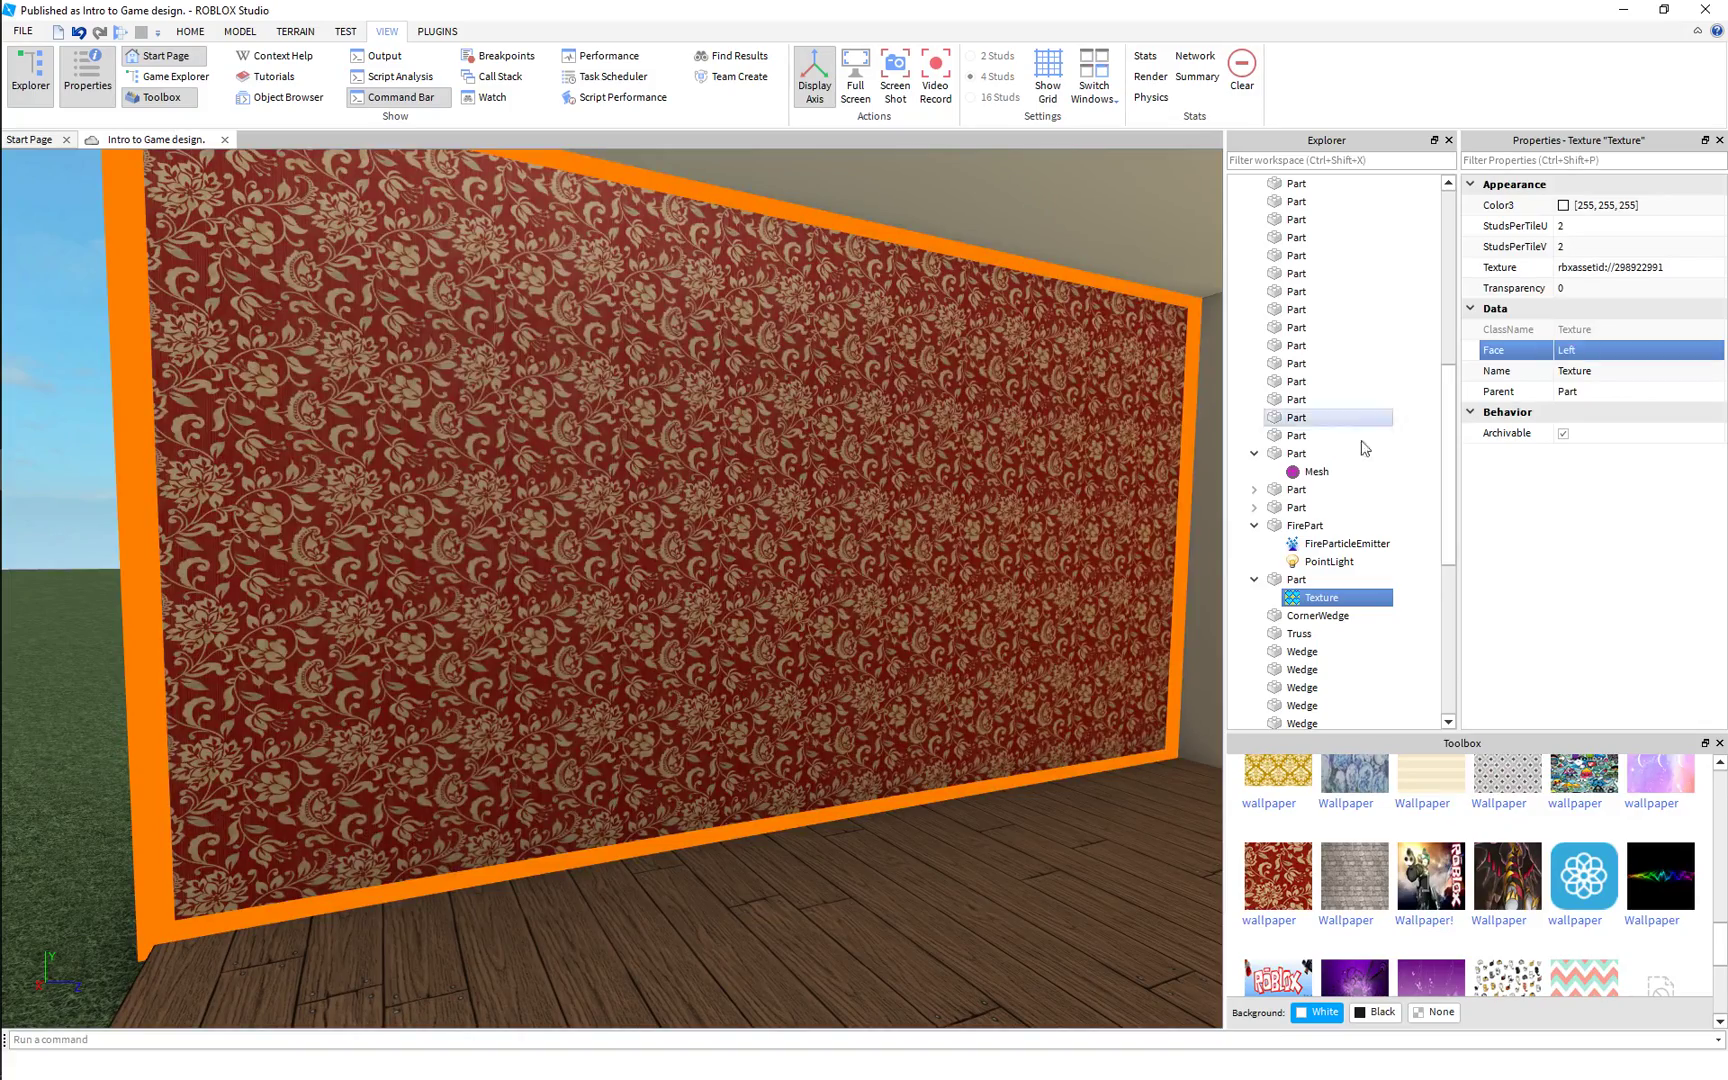
Examine the tiled wallpaper texture across the panel from near, far and the panel's edge.
{"action": "scroll", "coordinate": [718, 756], "scroll_direction": "down", "scroll_amount": 6}
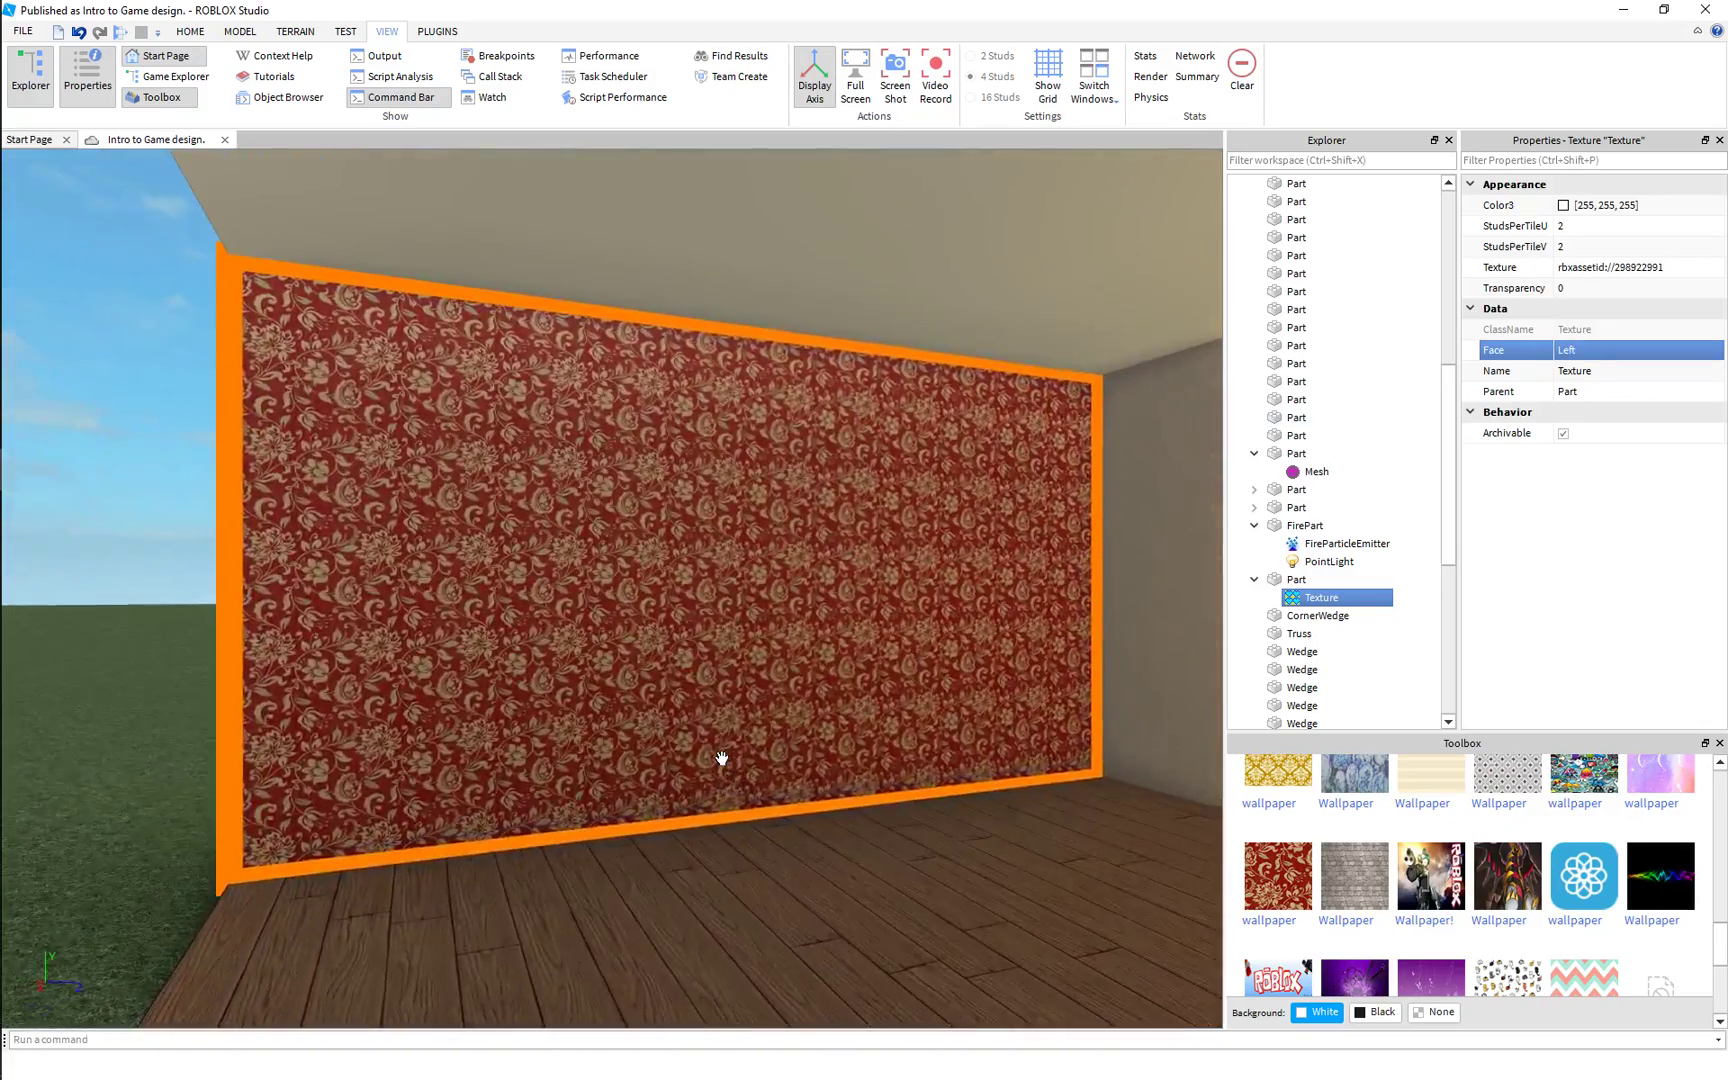
{"action": "scroll", "coordinate": [722, 758], "scroll_direction": "up", "scroll_amount": 6}
{"action": "scroll", "coordinate": [722, 758], "scroll_direction": "down", "scroll_amount": 4}
{"action": "scroll", "coordinate": [722, 759], "scroll_direction": "up", "scroll_amount": 2}
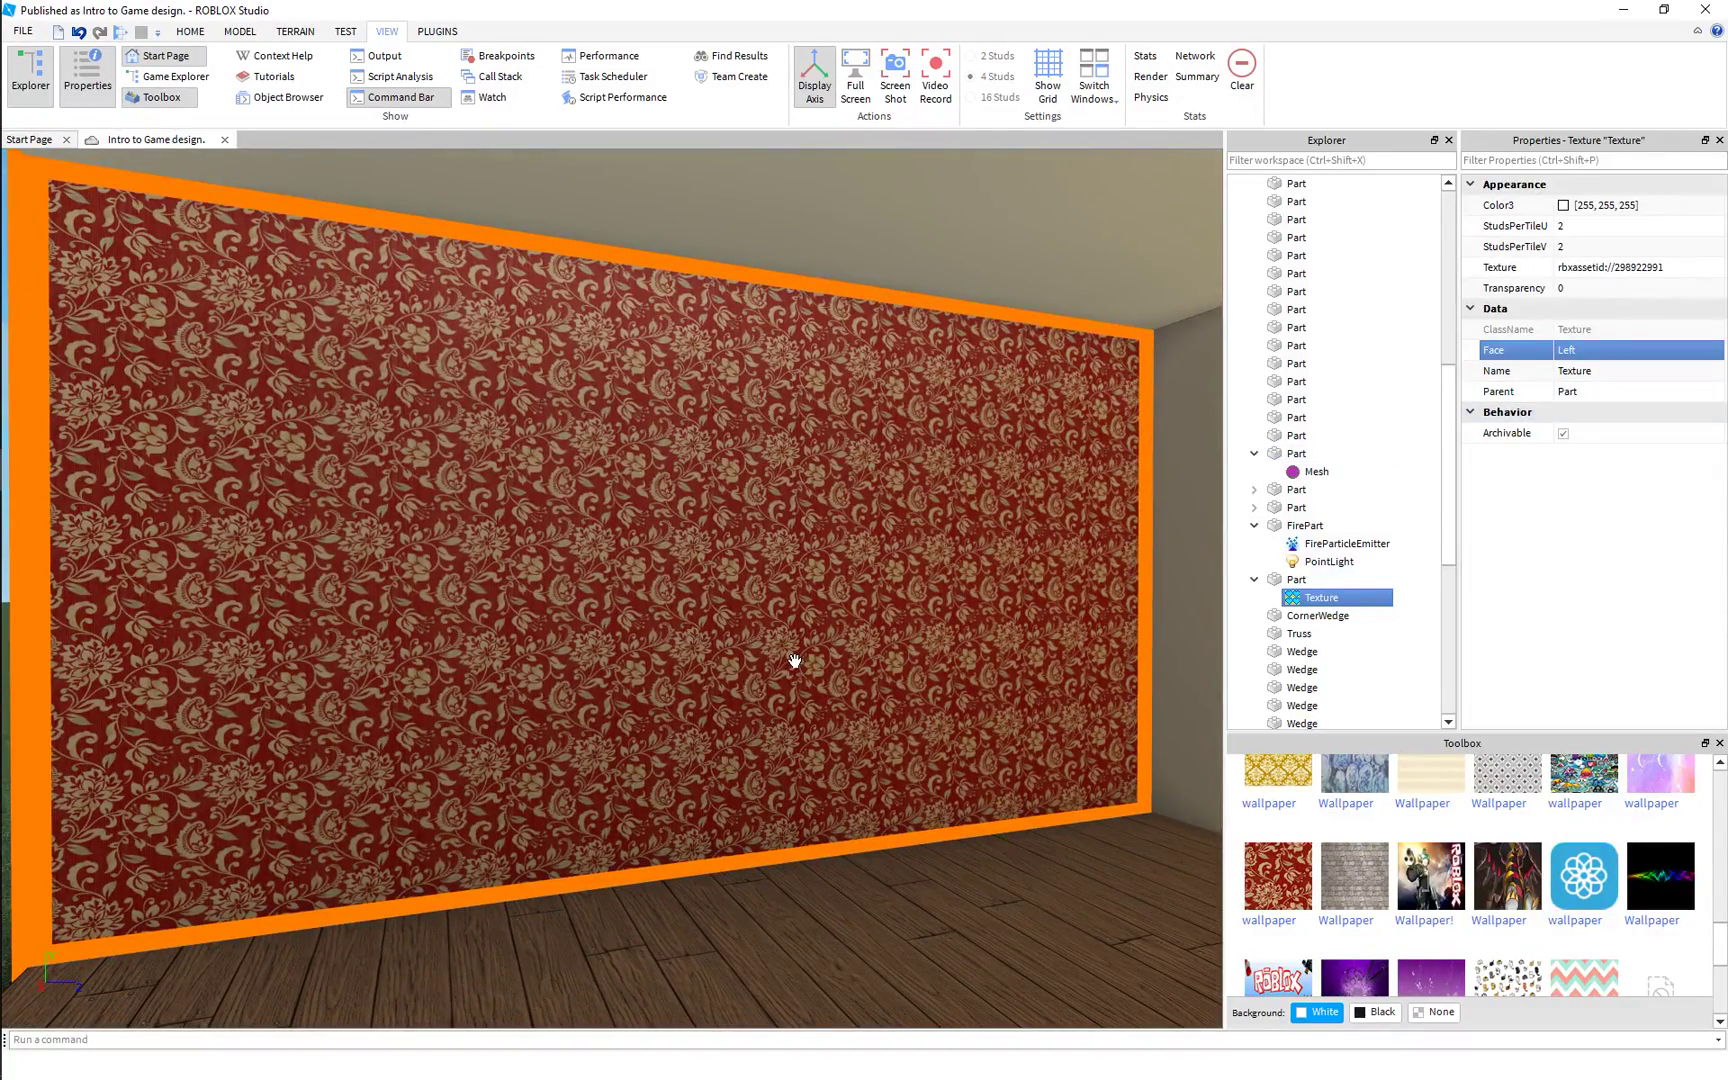
{"action": "scroll", "coordinate": [795, 661], "scroll_direction": "down", "scroll_amount": 2}
{"action": "scroll", "coordinate": [795, 661], "scroll_direction": "up", "scroll_amount": 2}
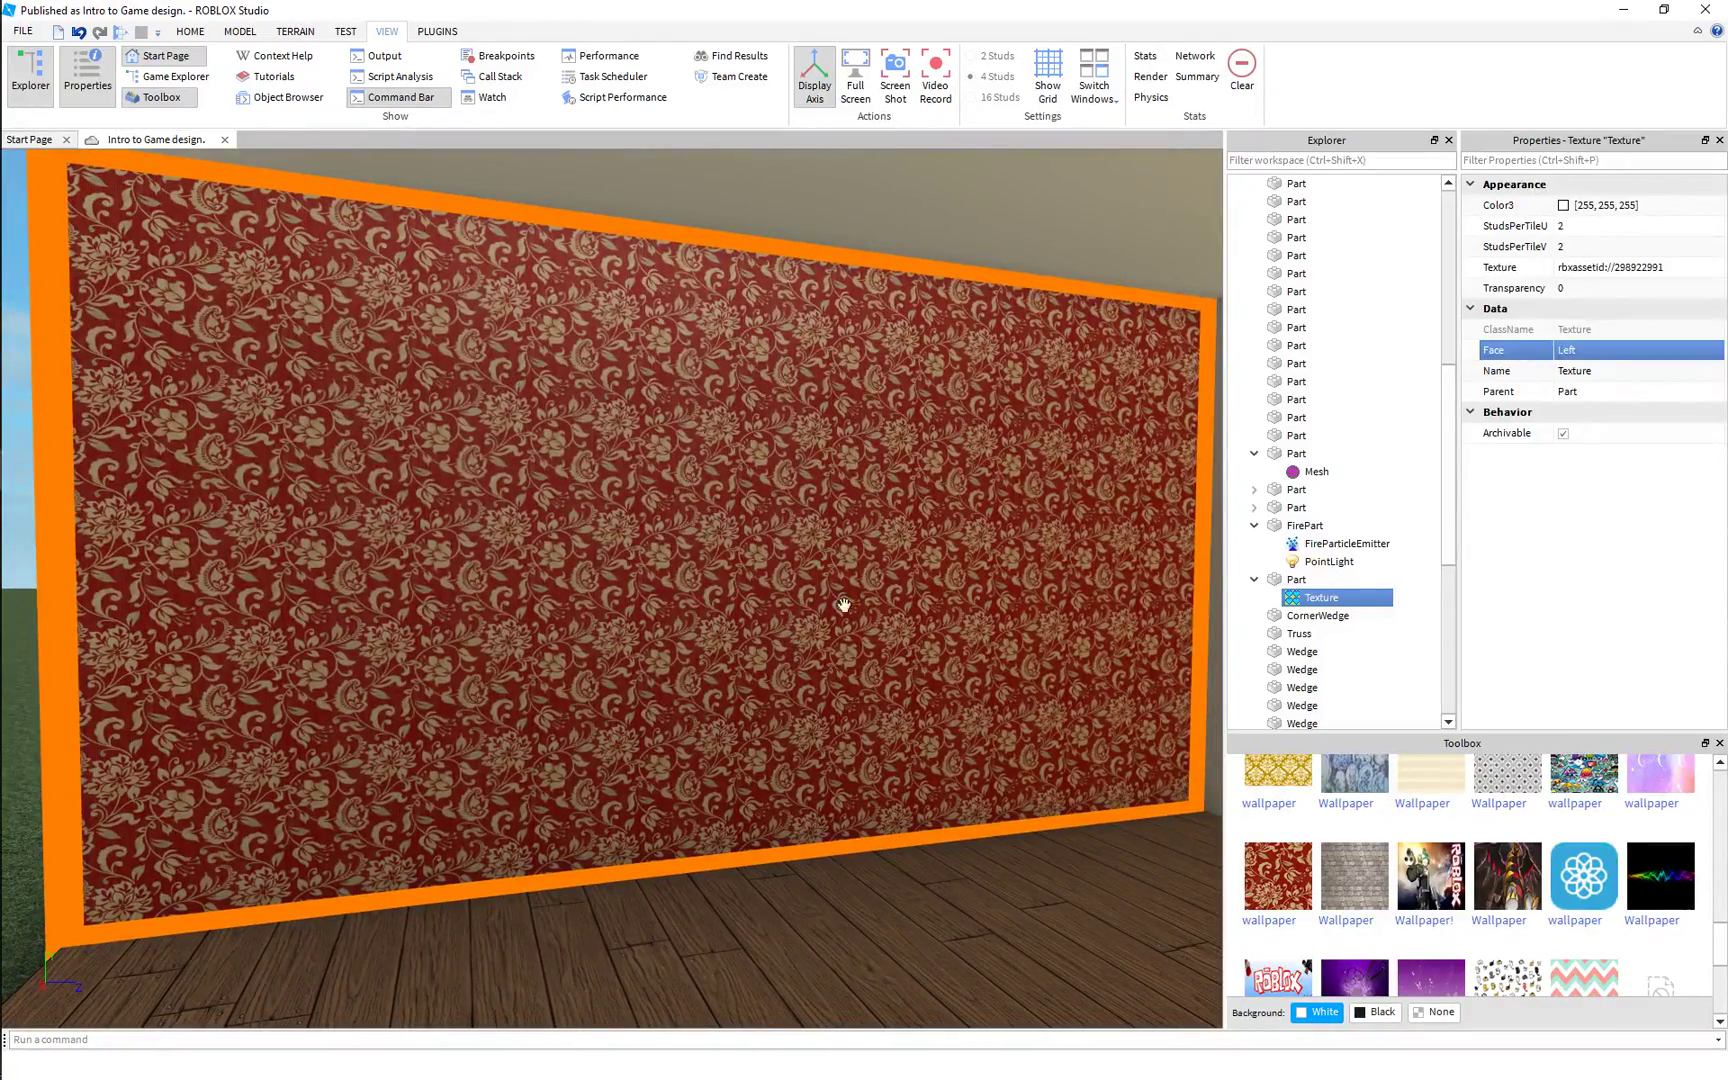
{"action": "left_click", "coordinate": [1587, 227]}
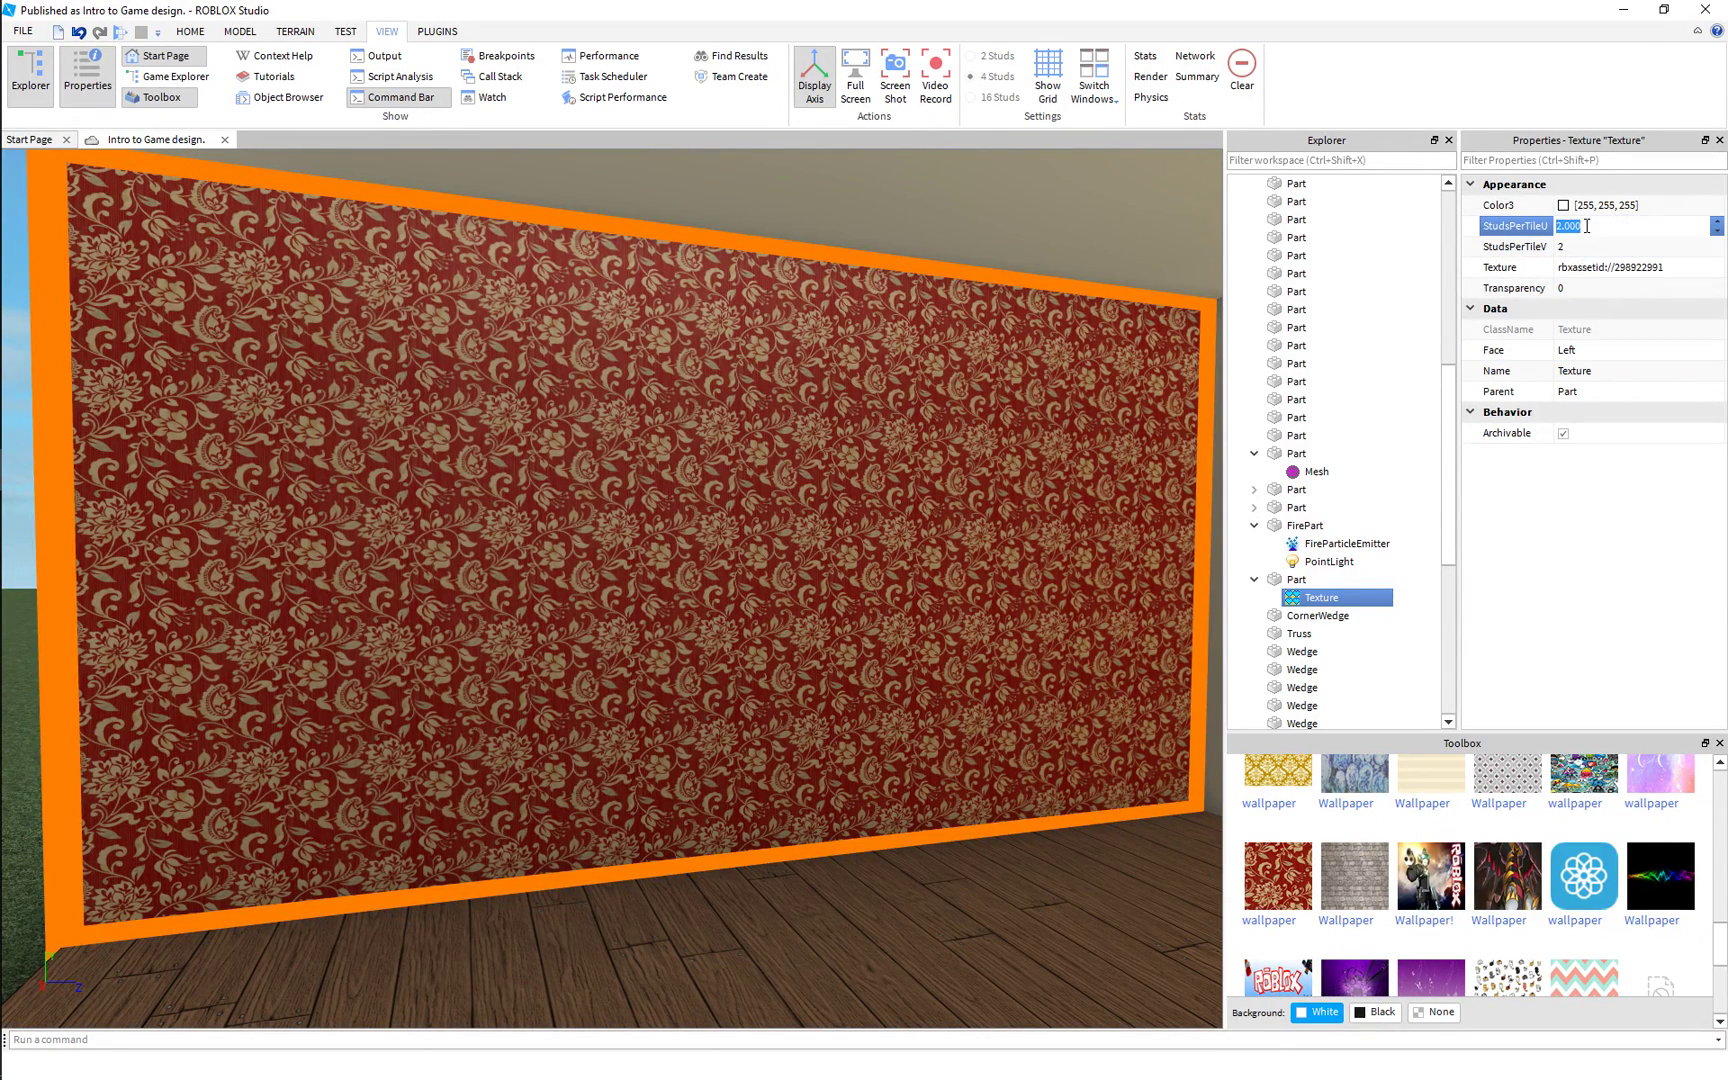
{"action": "left_click", "coordinate": [786, 502]}
{"action": "left_click", "coordinate": [792, 498]}
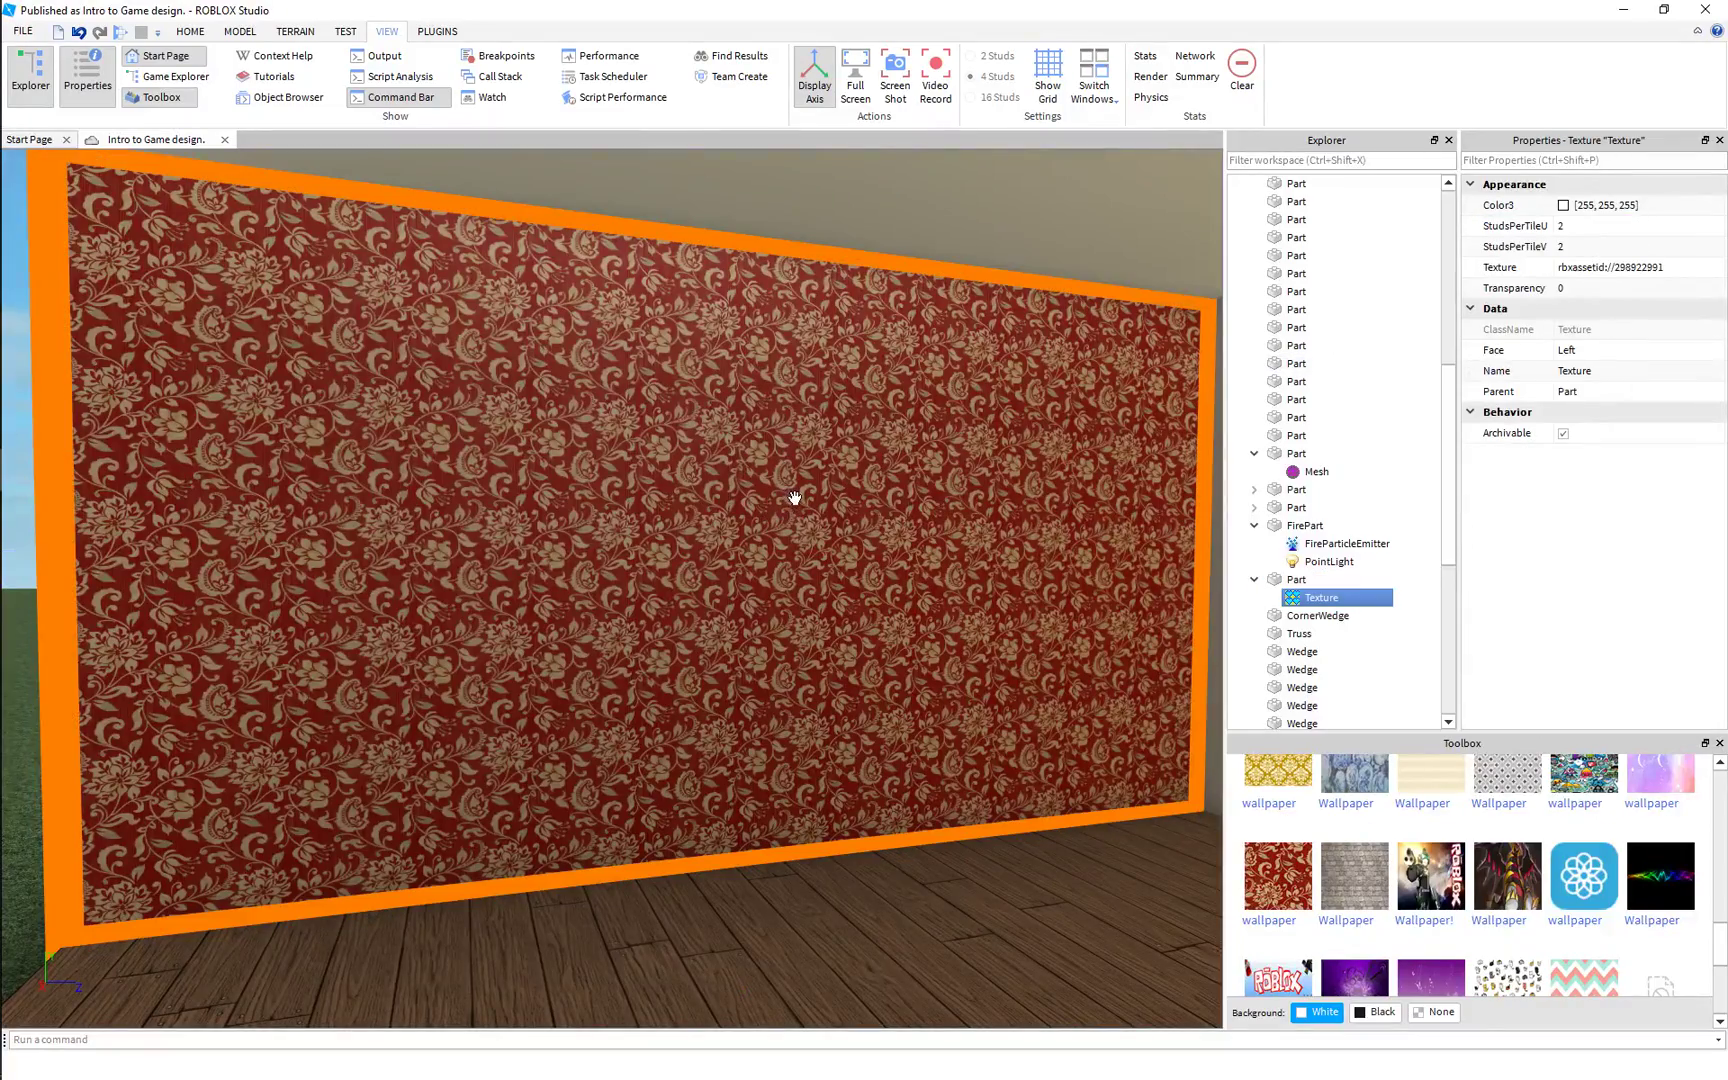
{"action": "right_click_drag", "start_coordinate": [769, 470], "coordinate": [700, 497]}
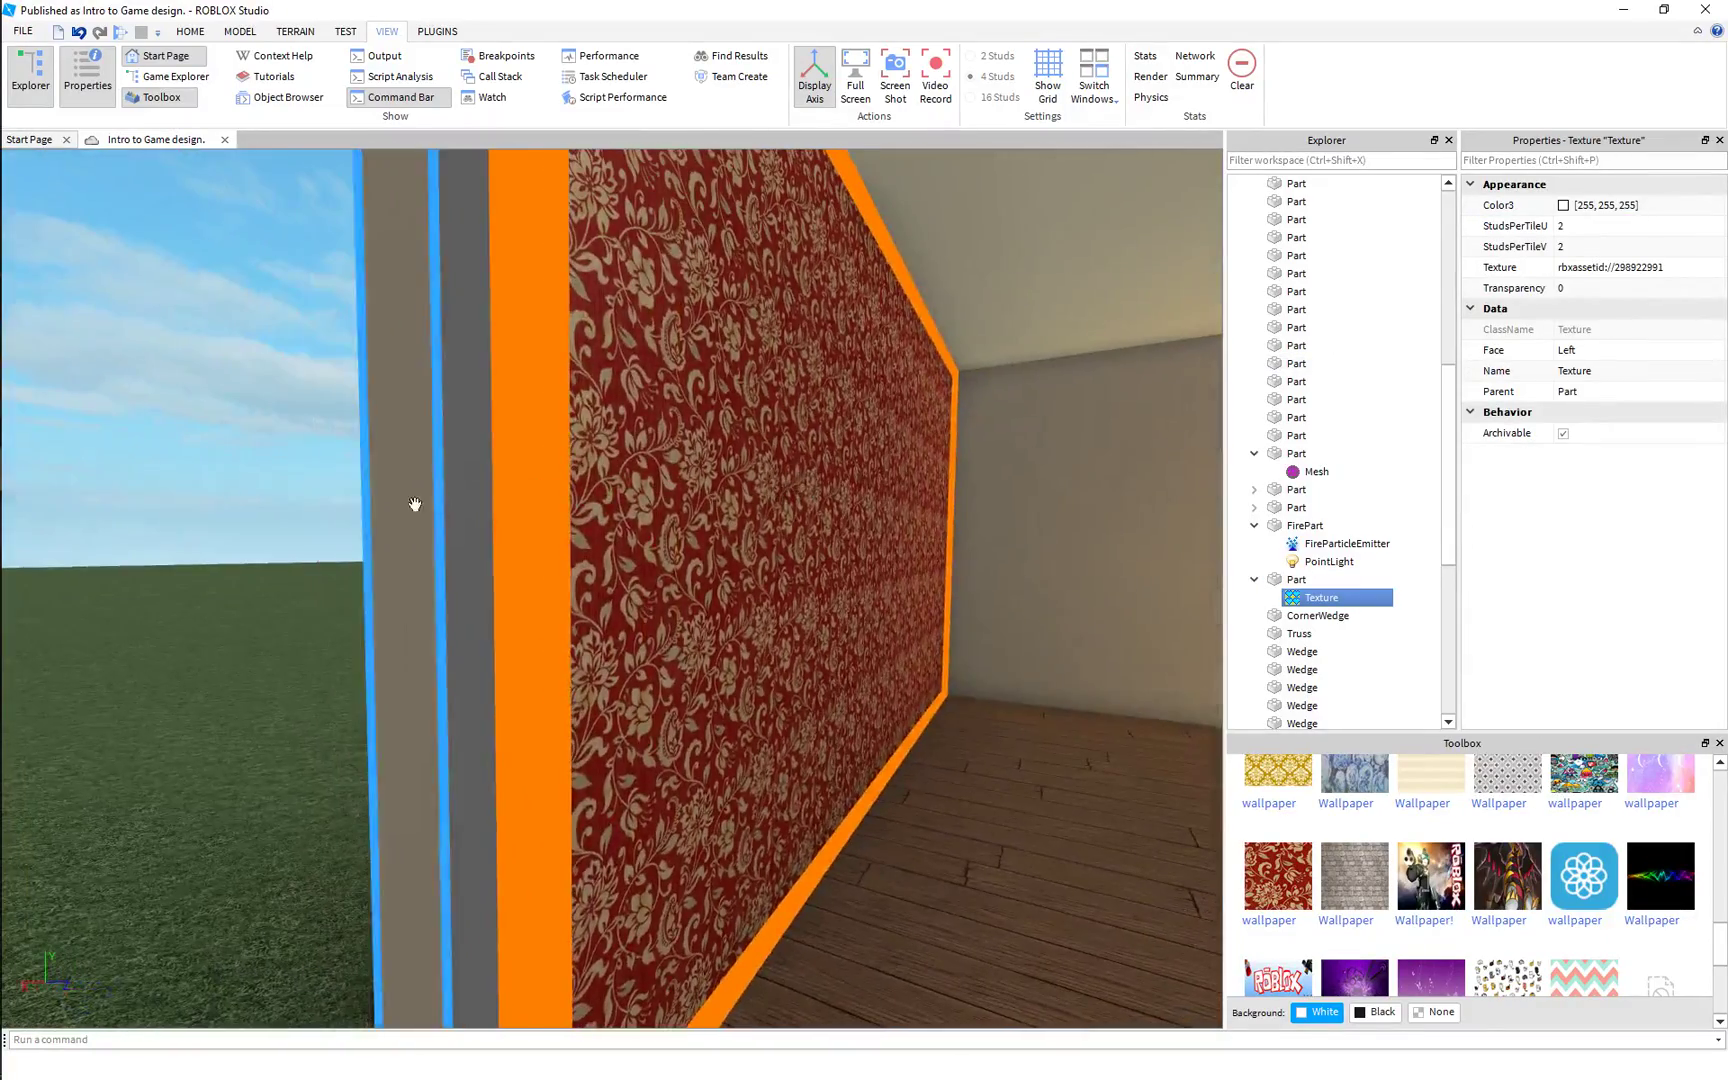
{"action": "left_click", "coordinate": [489, 496]}
{"action": "key", "text": "d"}
{"action": "right_click_drag", "start_coordinate": [489, 496], "coordinate": [1115, 543]}
Set the wallpaper texture's StudsPerTileU to 12 and StudsPerTileV to 23, and deselect it to view the wall.
{"action": "left_click", "coordinate": [1321, 597]}
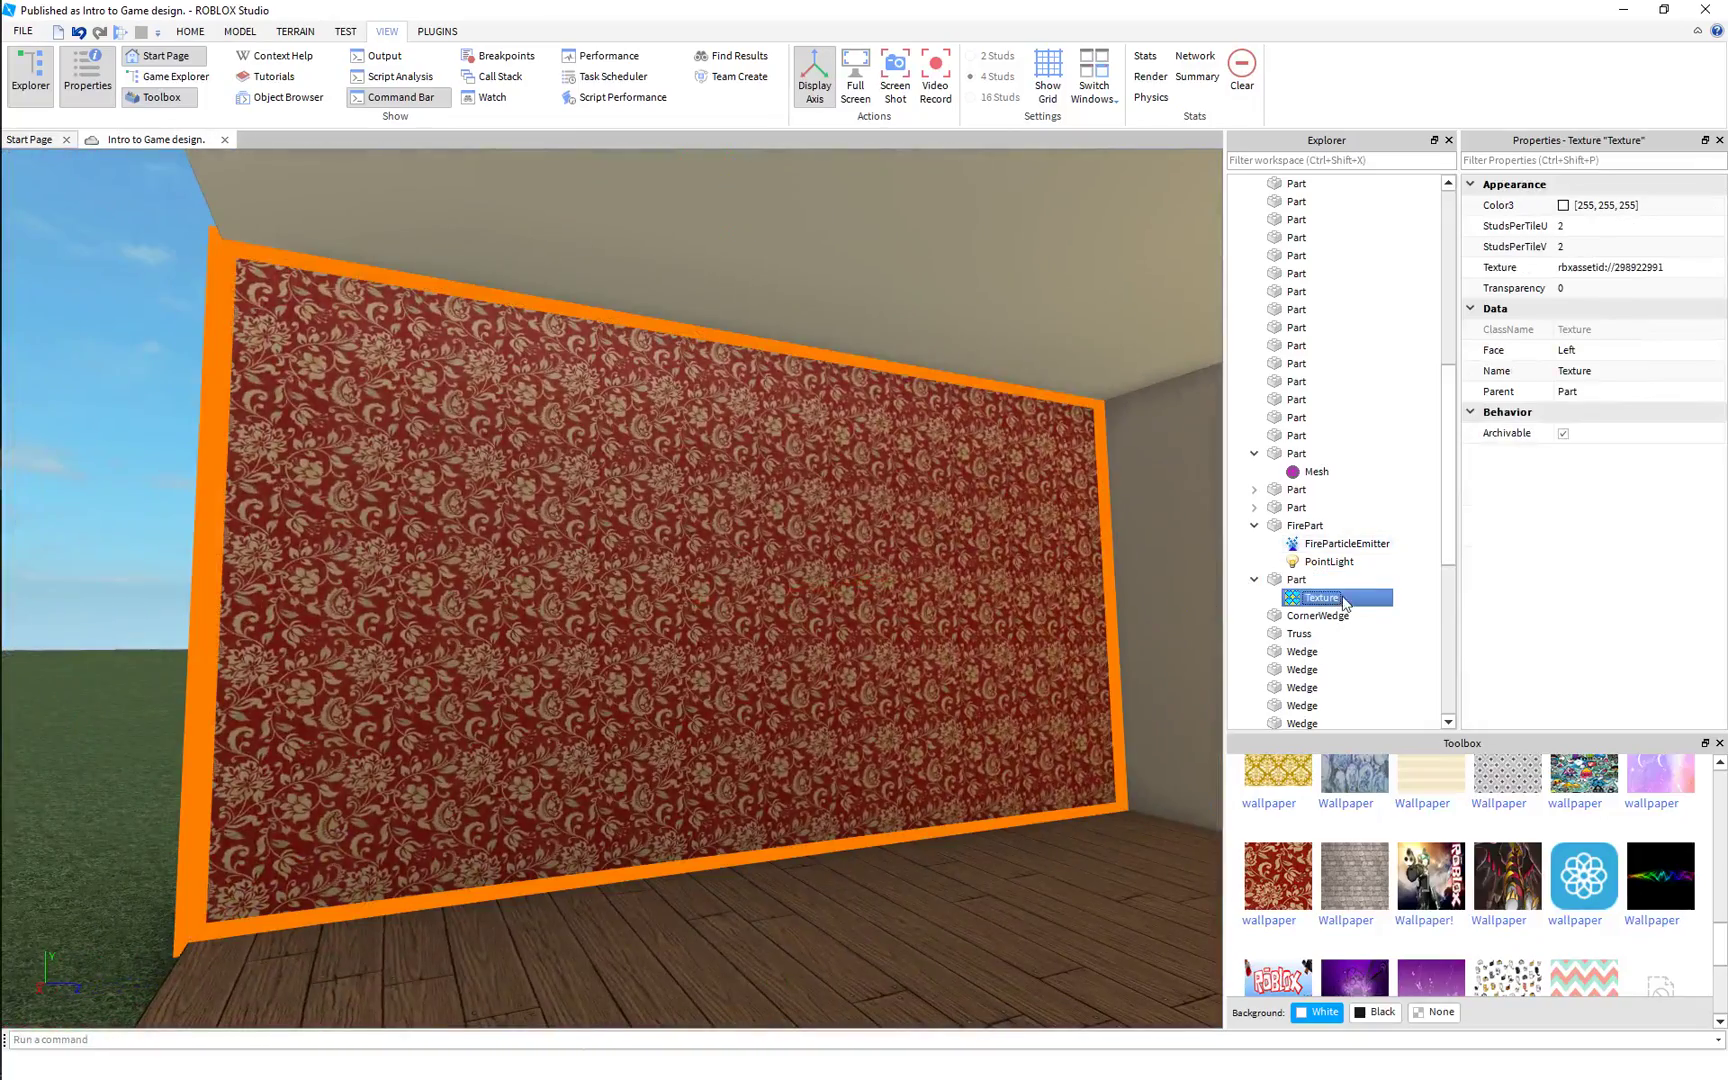
{"action": "left_click", "coordinate": [1596, 228]}
{"action": "type", "text": "12"}
{"action": "key", "text": "Return"}
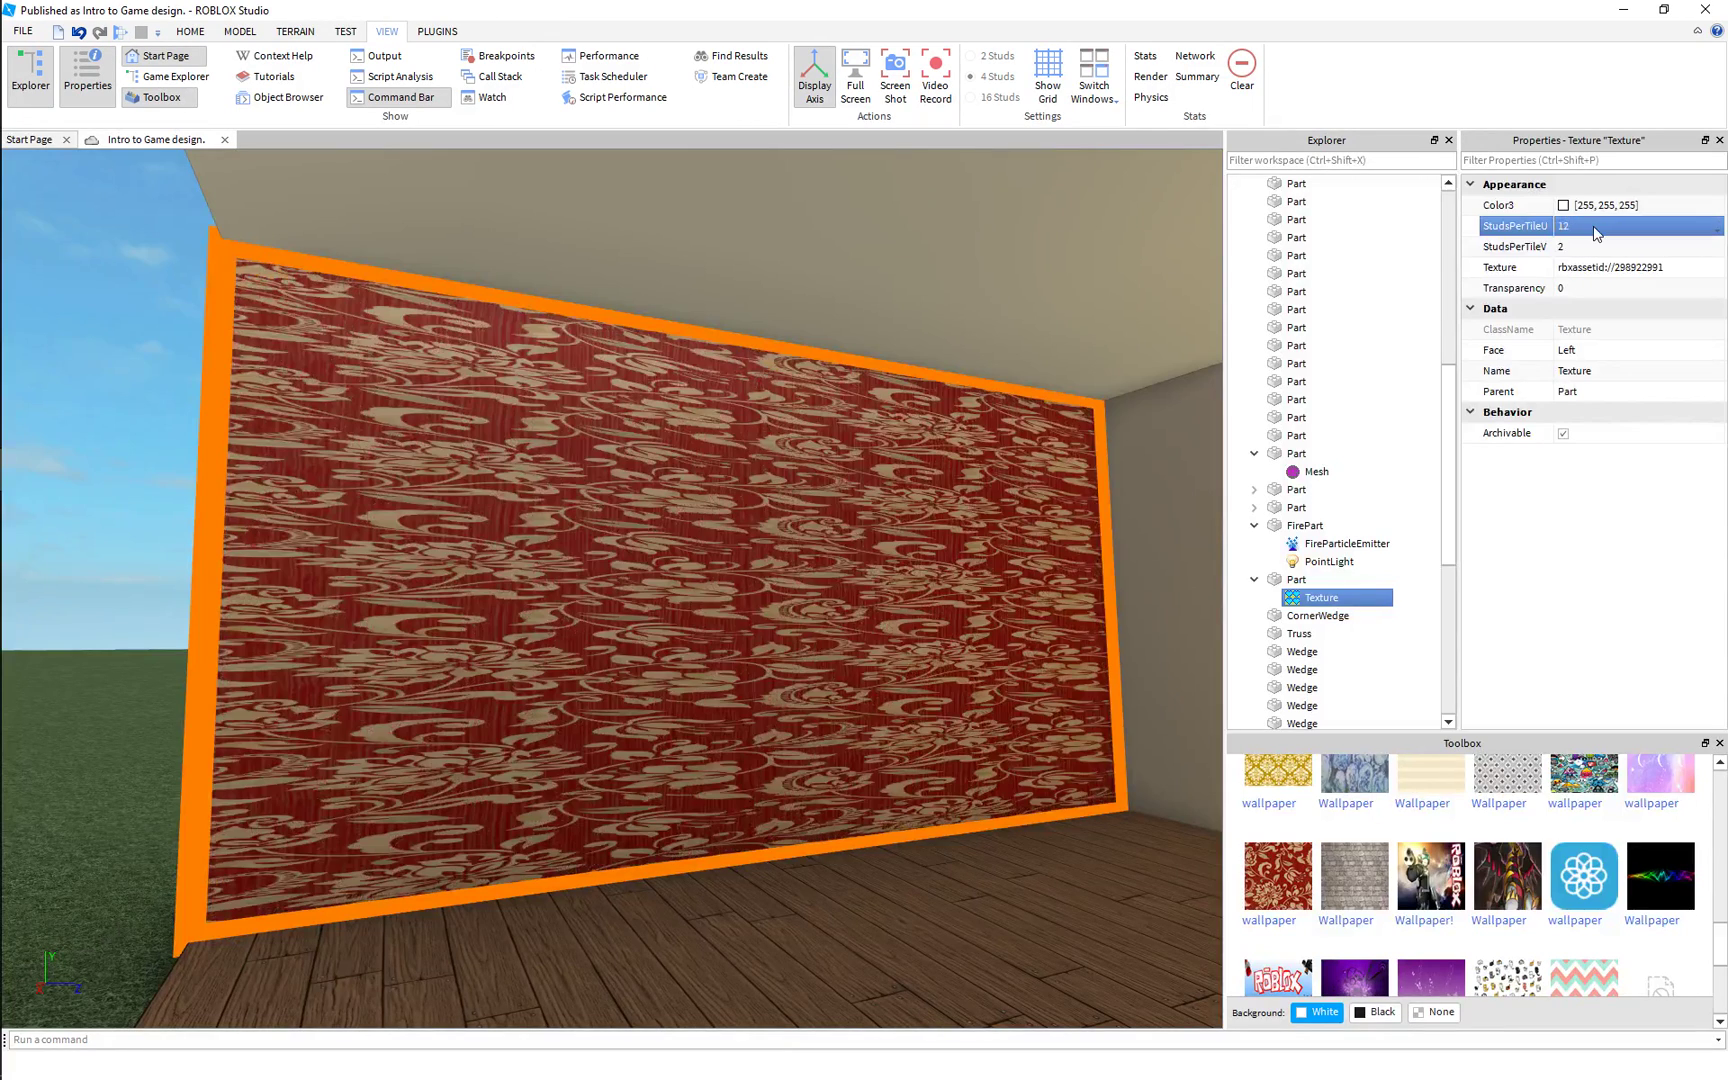
{"action": "left_click", "coordinate": [1595, 247]}
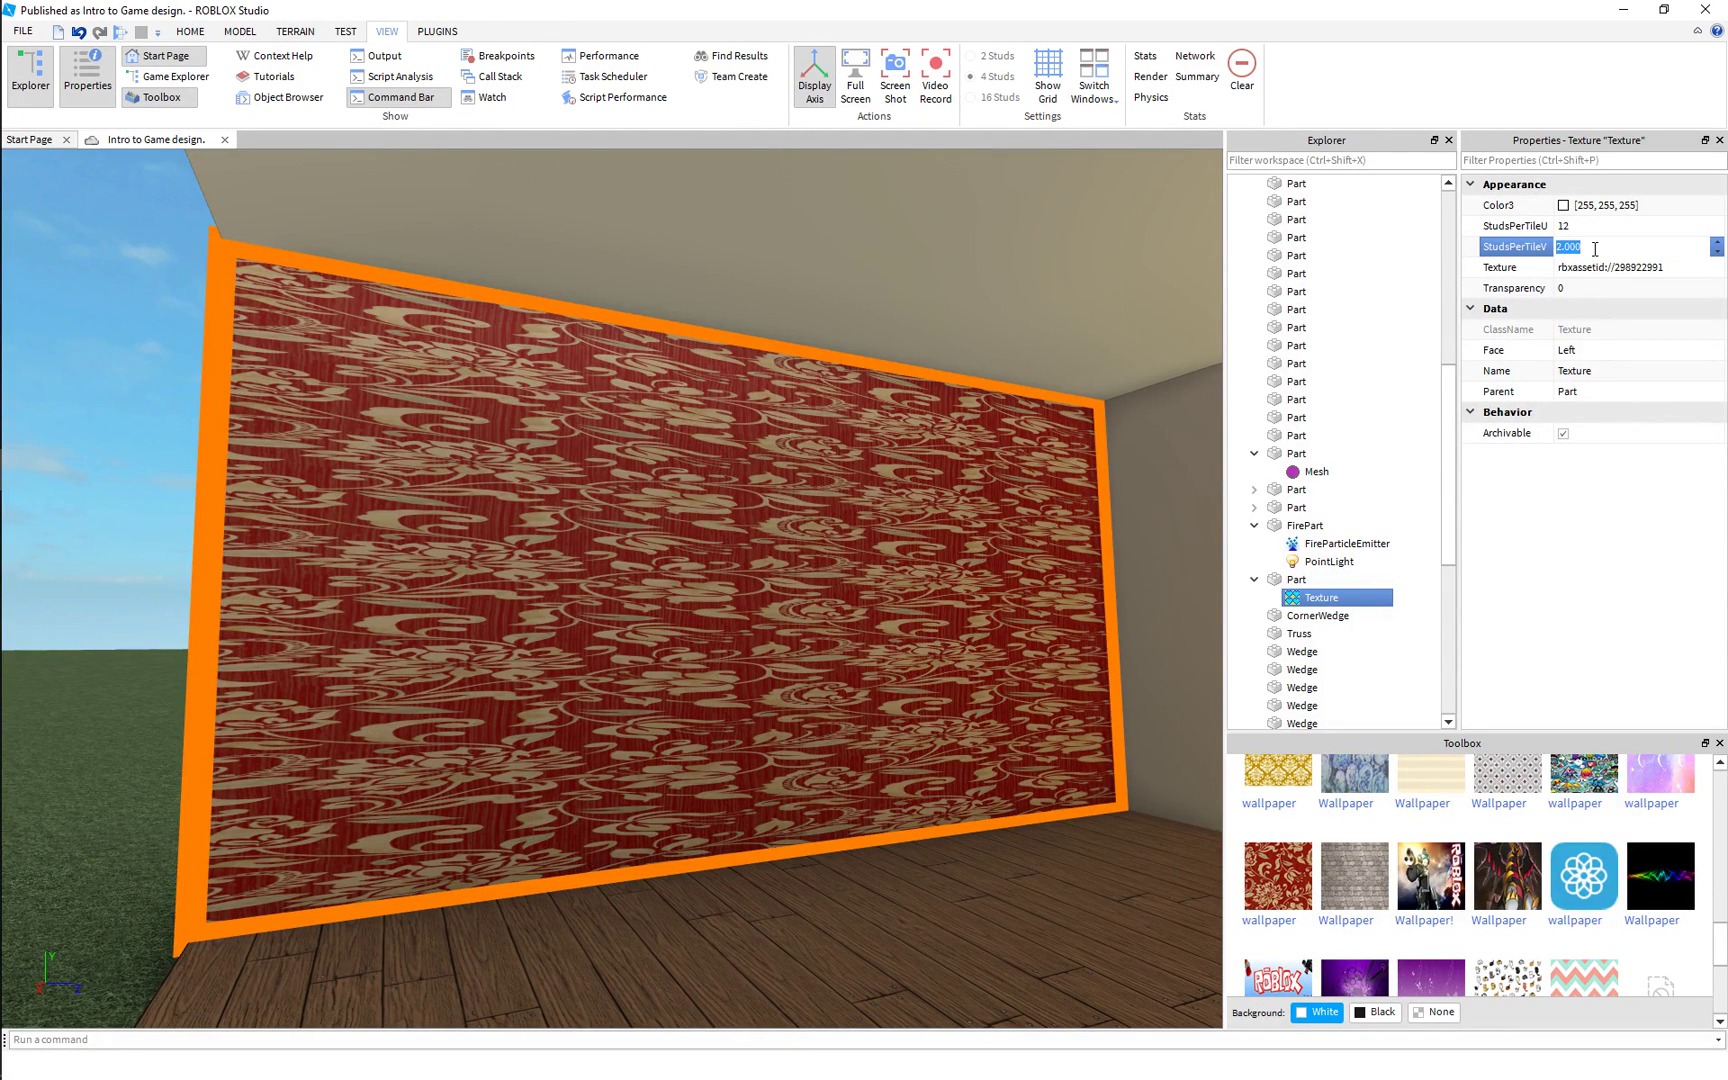
{"action": "type", "text": "23"}
{"action": "key", "text": "Return"}
{"action": "left_click", "coordinate": [122, 409]}
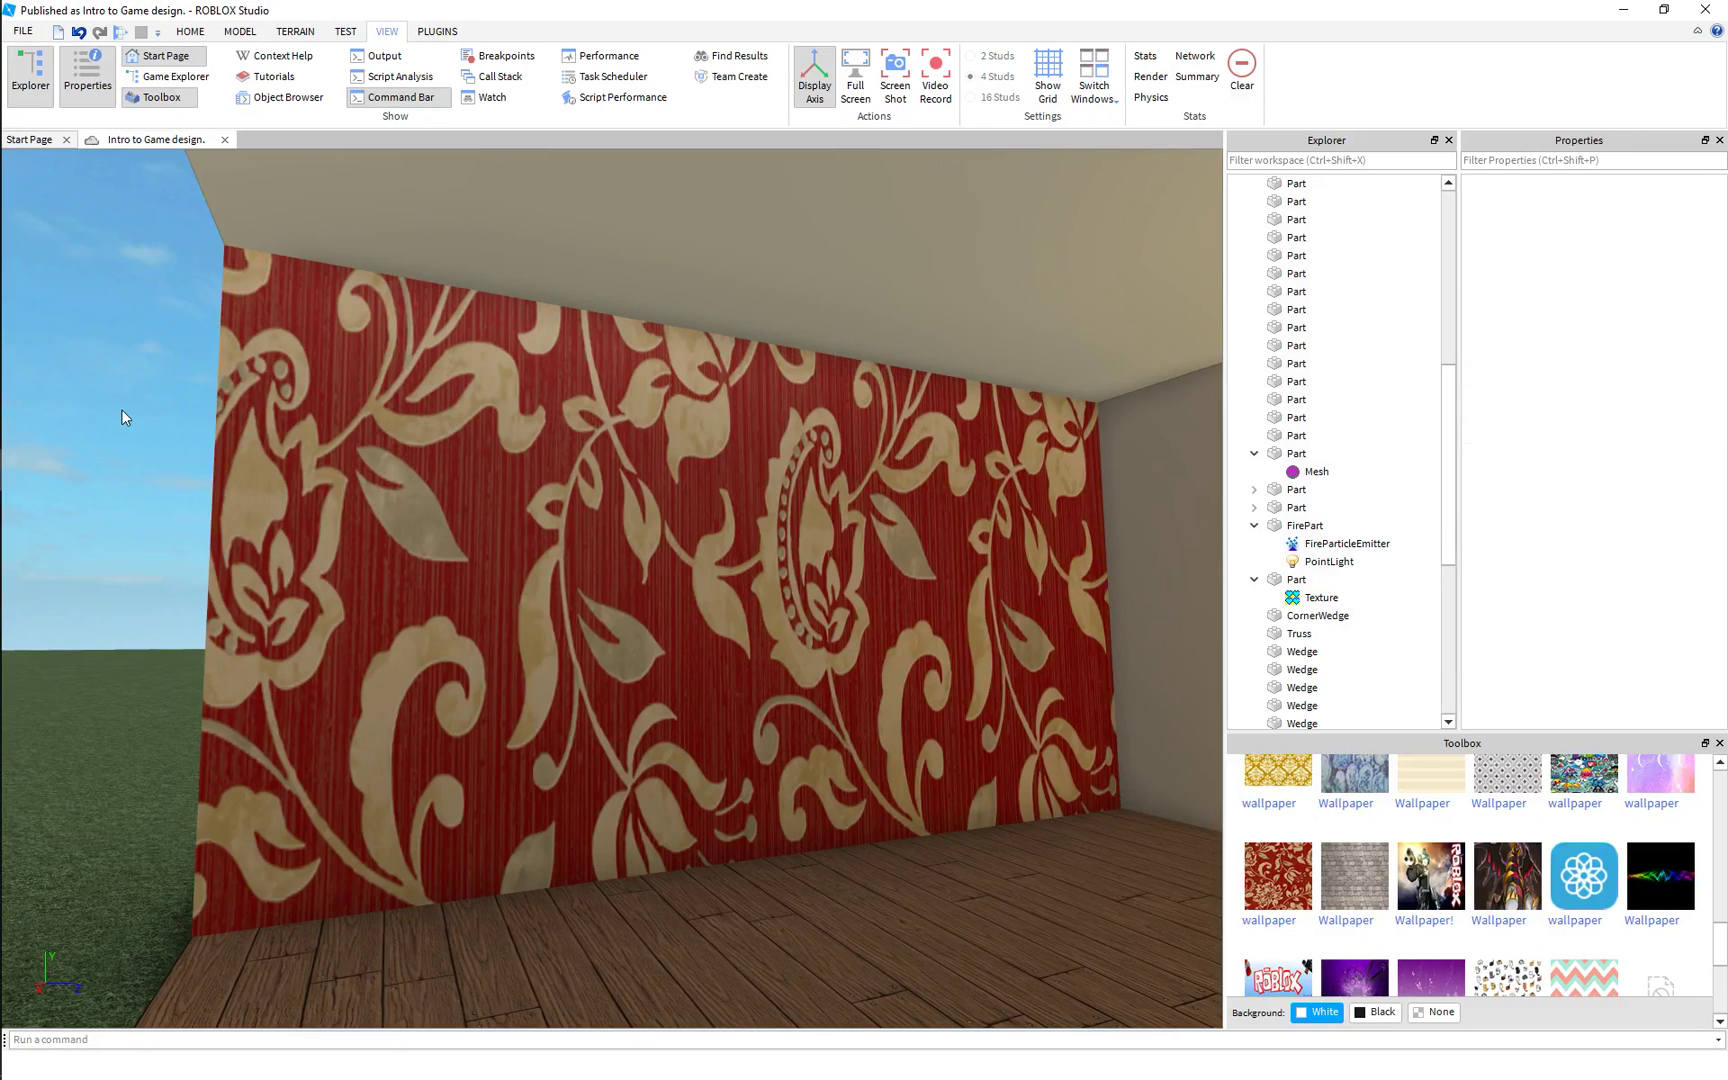
Swap the wallpaper texture's tile size to StudsPerTileU 23 and StudsPerTileV 12.
{"action": "right_click_drag", "start_coordinate": [217, 441], "coordinate": [217, 441]}
{"action": "left_click", "coordinate": [1320, 597]}
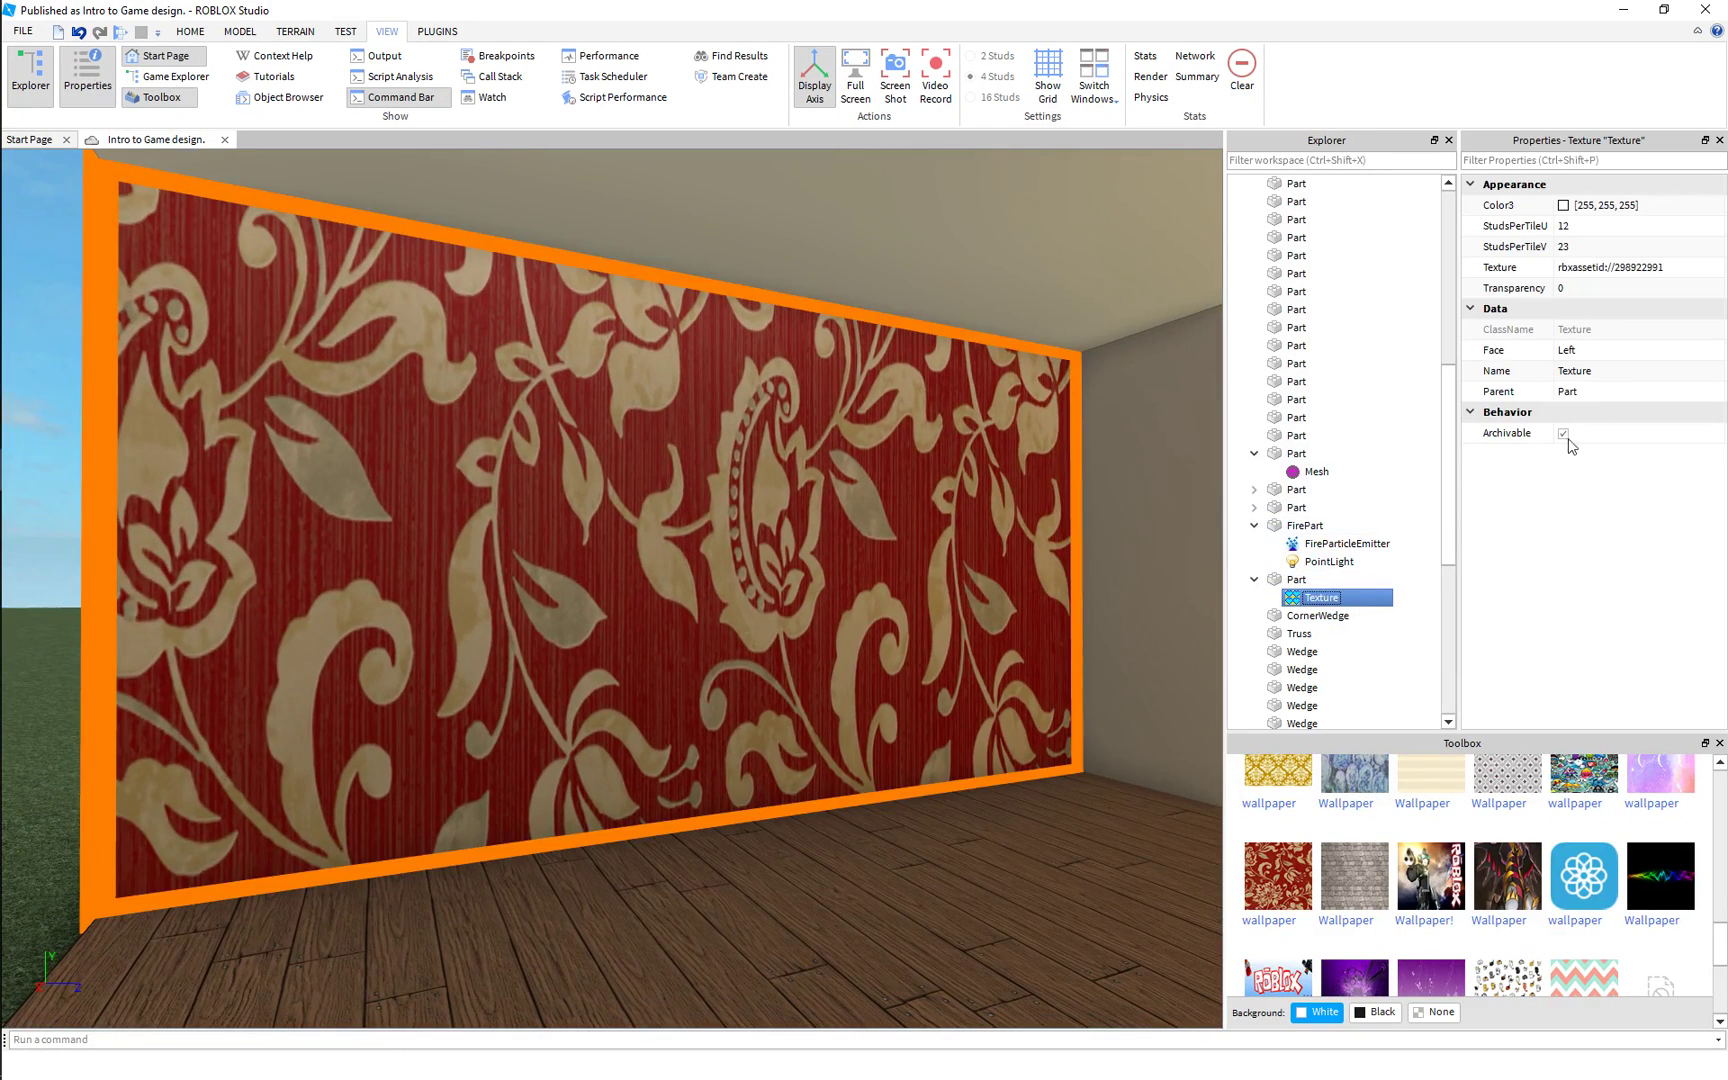
{"action": "left_click", "coordinate": [1609, 247]}
{"action": "type", "text": "12"}
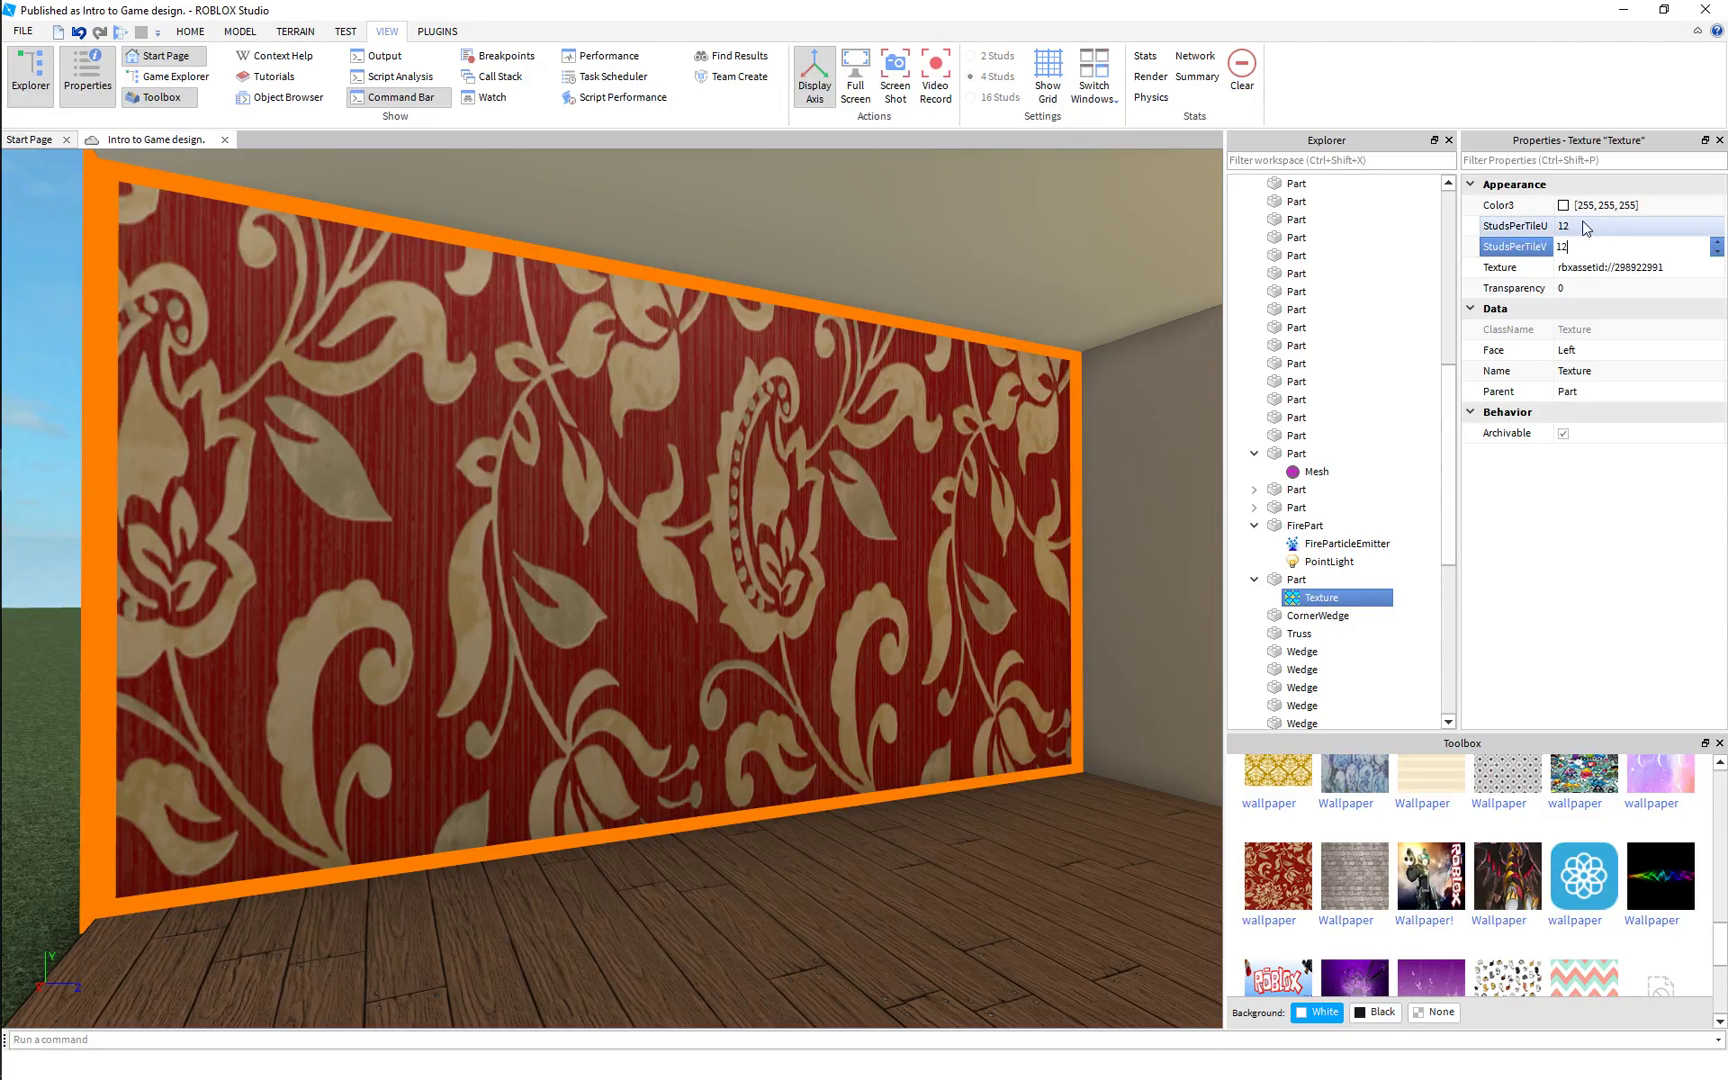
{"action": "left_click", "coordinate": [1584, 225]}
{"action": "key", "text": "Return"}
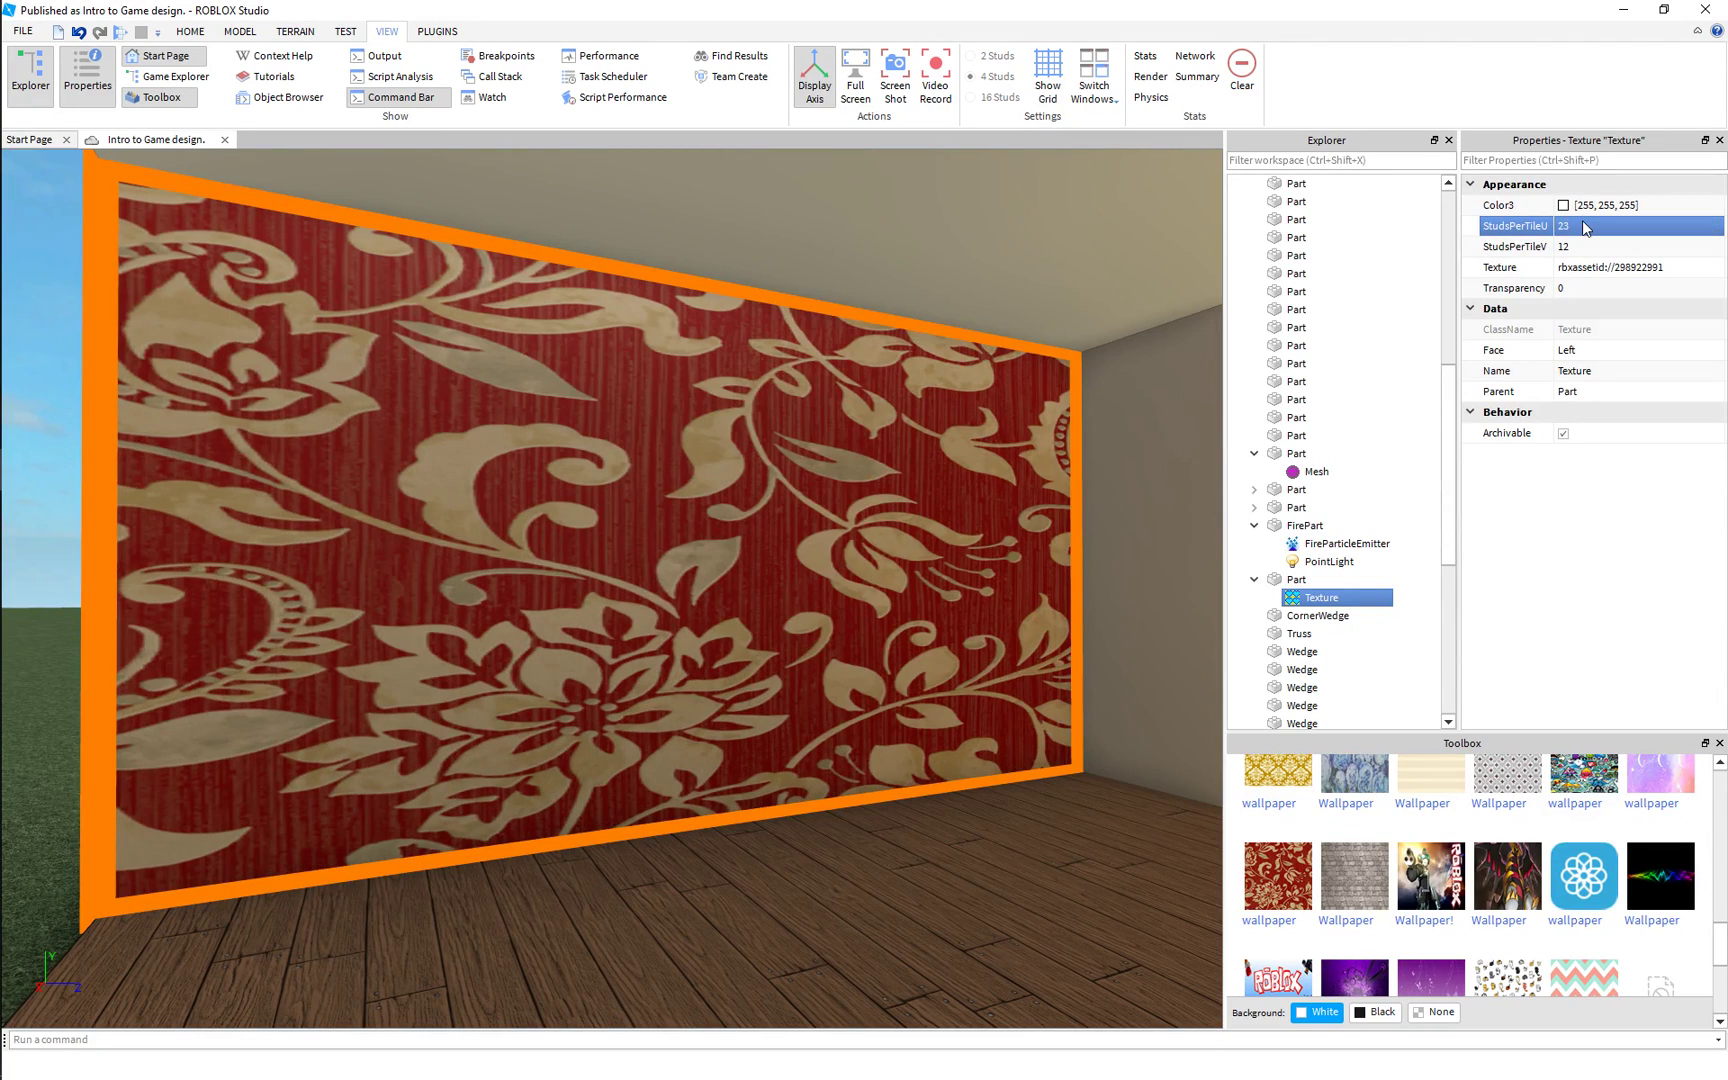
Examine how a single wallpaper tile covers the panel at the 23 by 12 stud tile size.
{"action": "key", "text": "s"}
{"action": "right_click_drag", "start_coordinate": [949, 482], "coordinate": [954, 481]}
{"action": "key", "text": "w"}
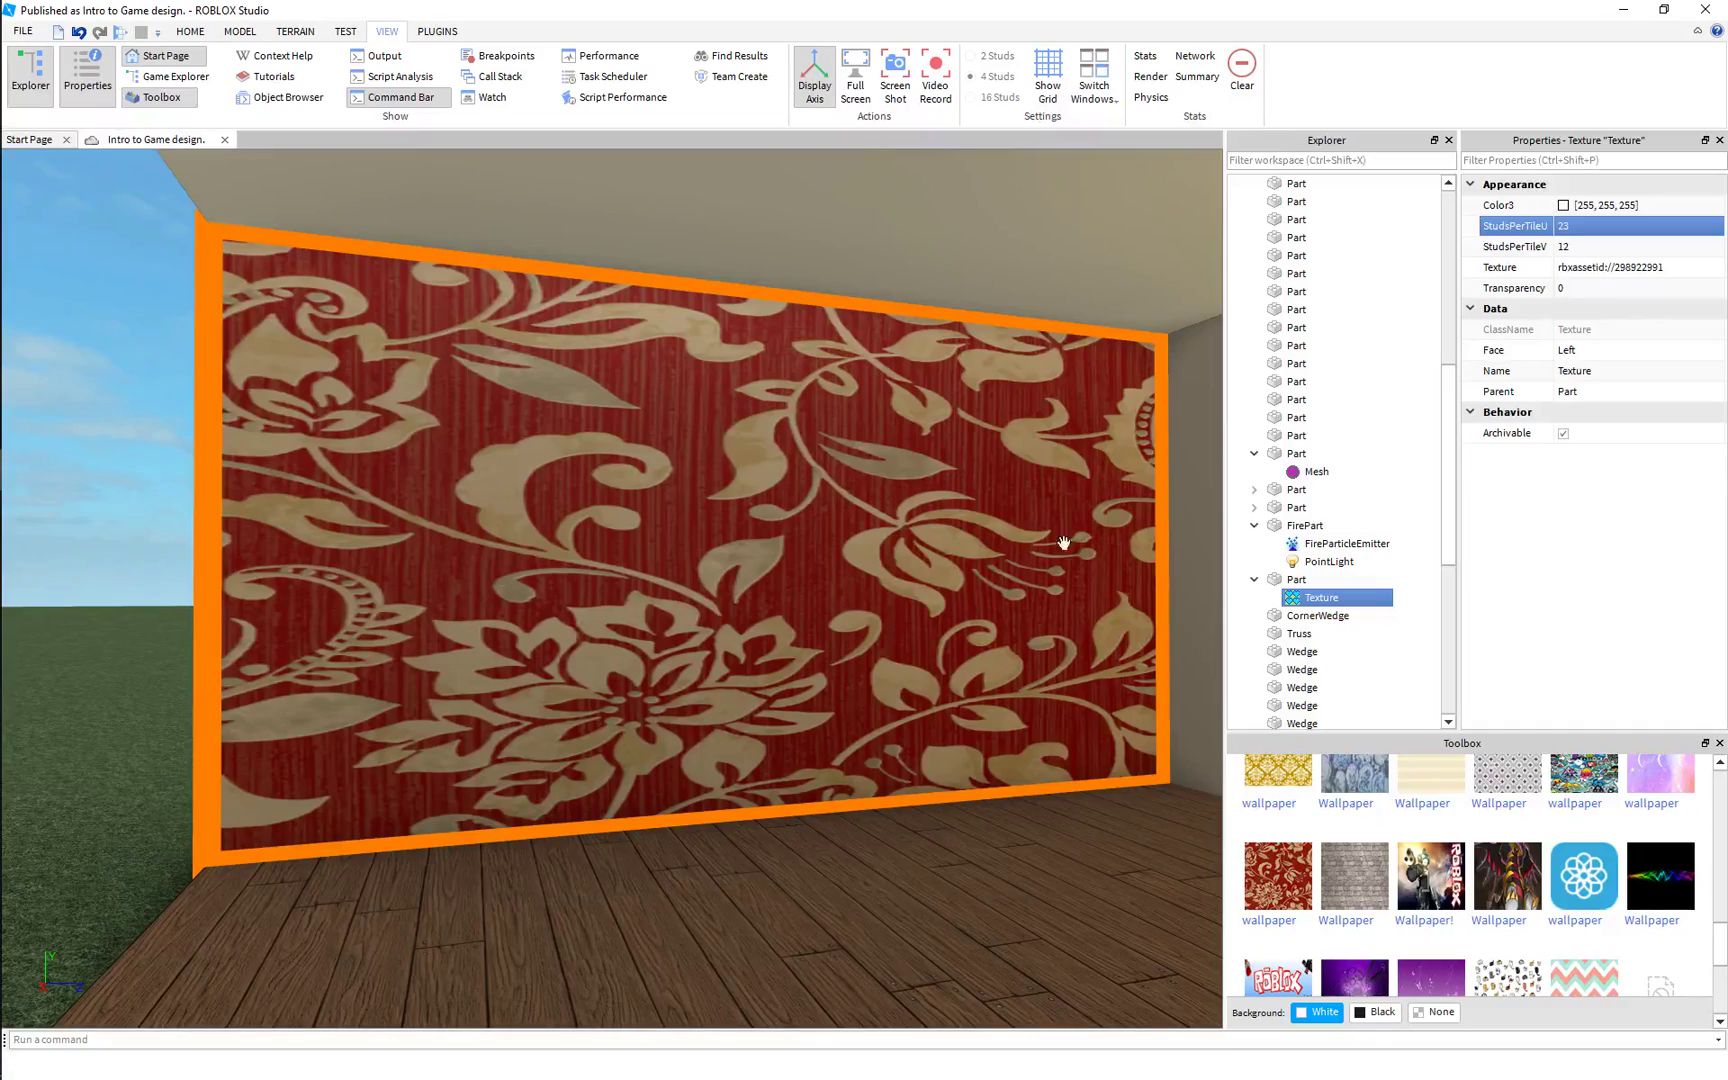
{"action": "scroll", "coordinate": [645, 706], "scroll_direction": "down", "scroll_amount": 5}
{"action": "scroll", "coordinate": [645, 706], "scroll_direction": "up", "scroll_amount": 5}
{"action": "right_click_drag", "start_coordinate": [645, 706], "coordinate": [645, 706]}
{"action": "scroll", "coordinate": [645, 706], "scroll_direction": "down", "scroll_amount": 2}
{"action": "scroll", "coordinate": [645, 706], "scroll_direction": "up", "scroll_amount": 2}
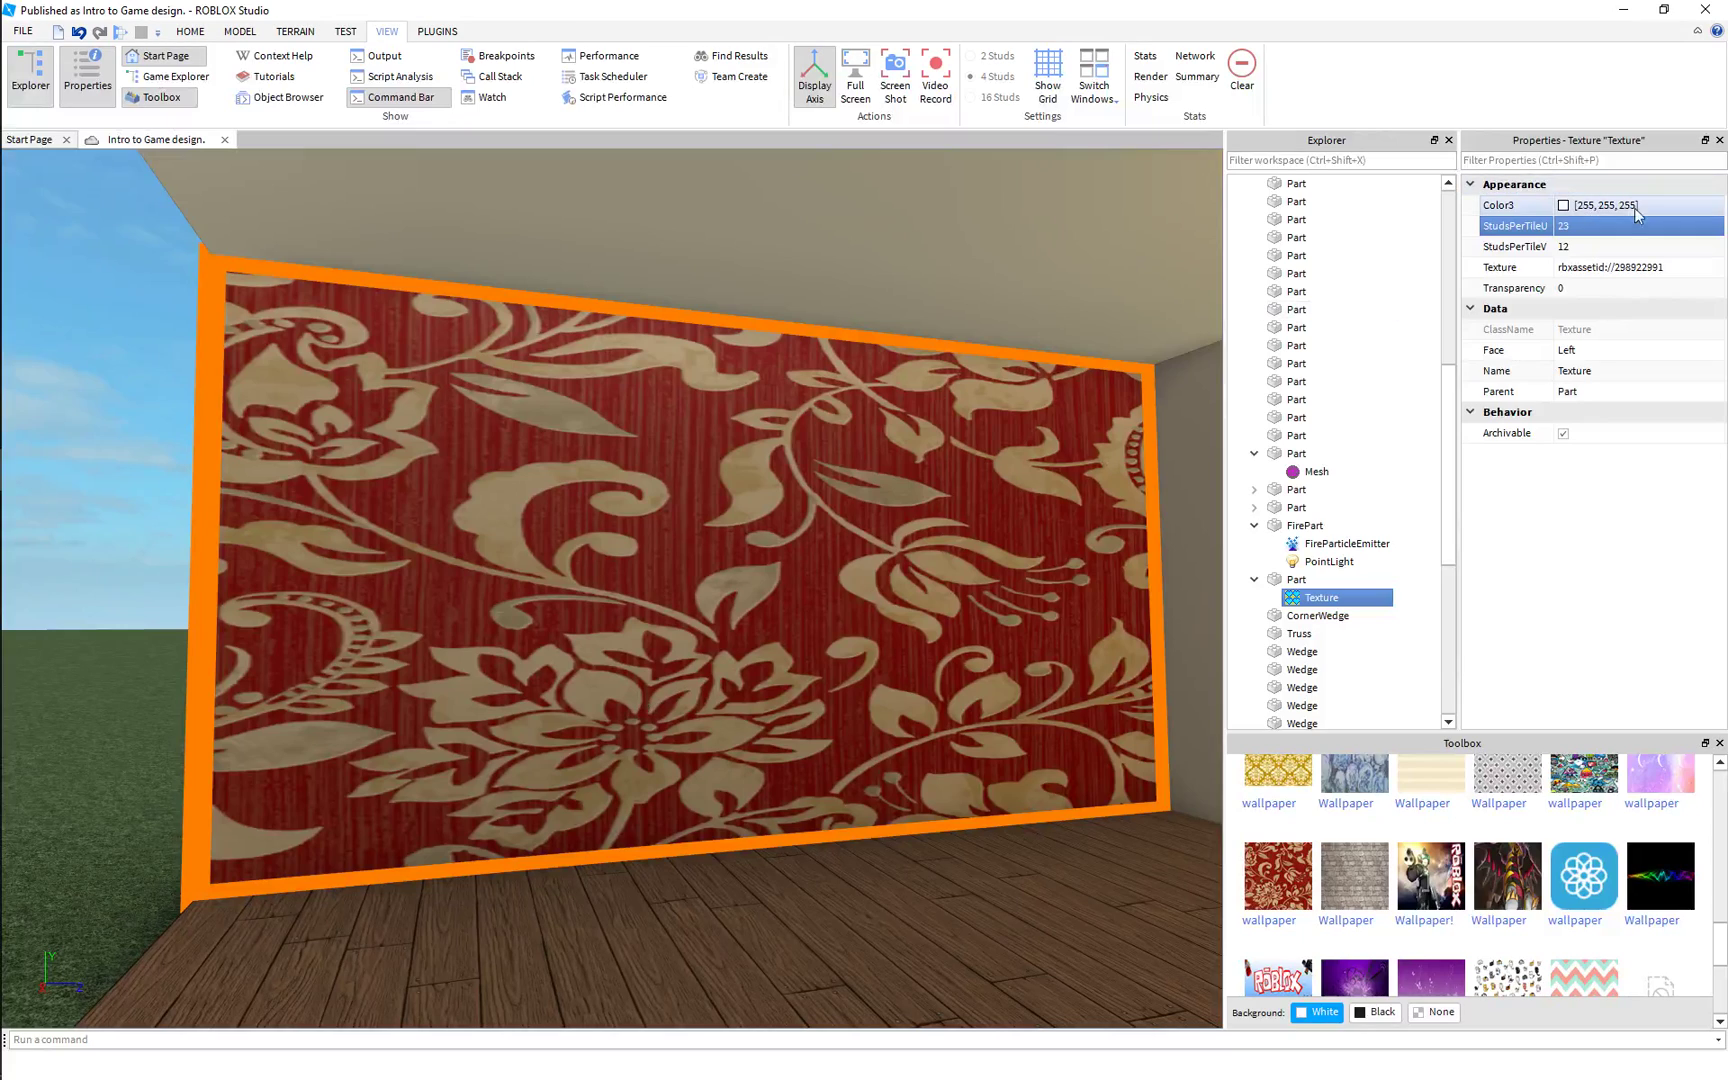
Set the wallpaper texture's StudsPerTileU and StudsPerTileV both to 2.
{"action": "left_click", "coordinate": [1589, 227]}
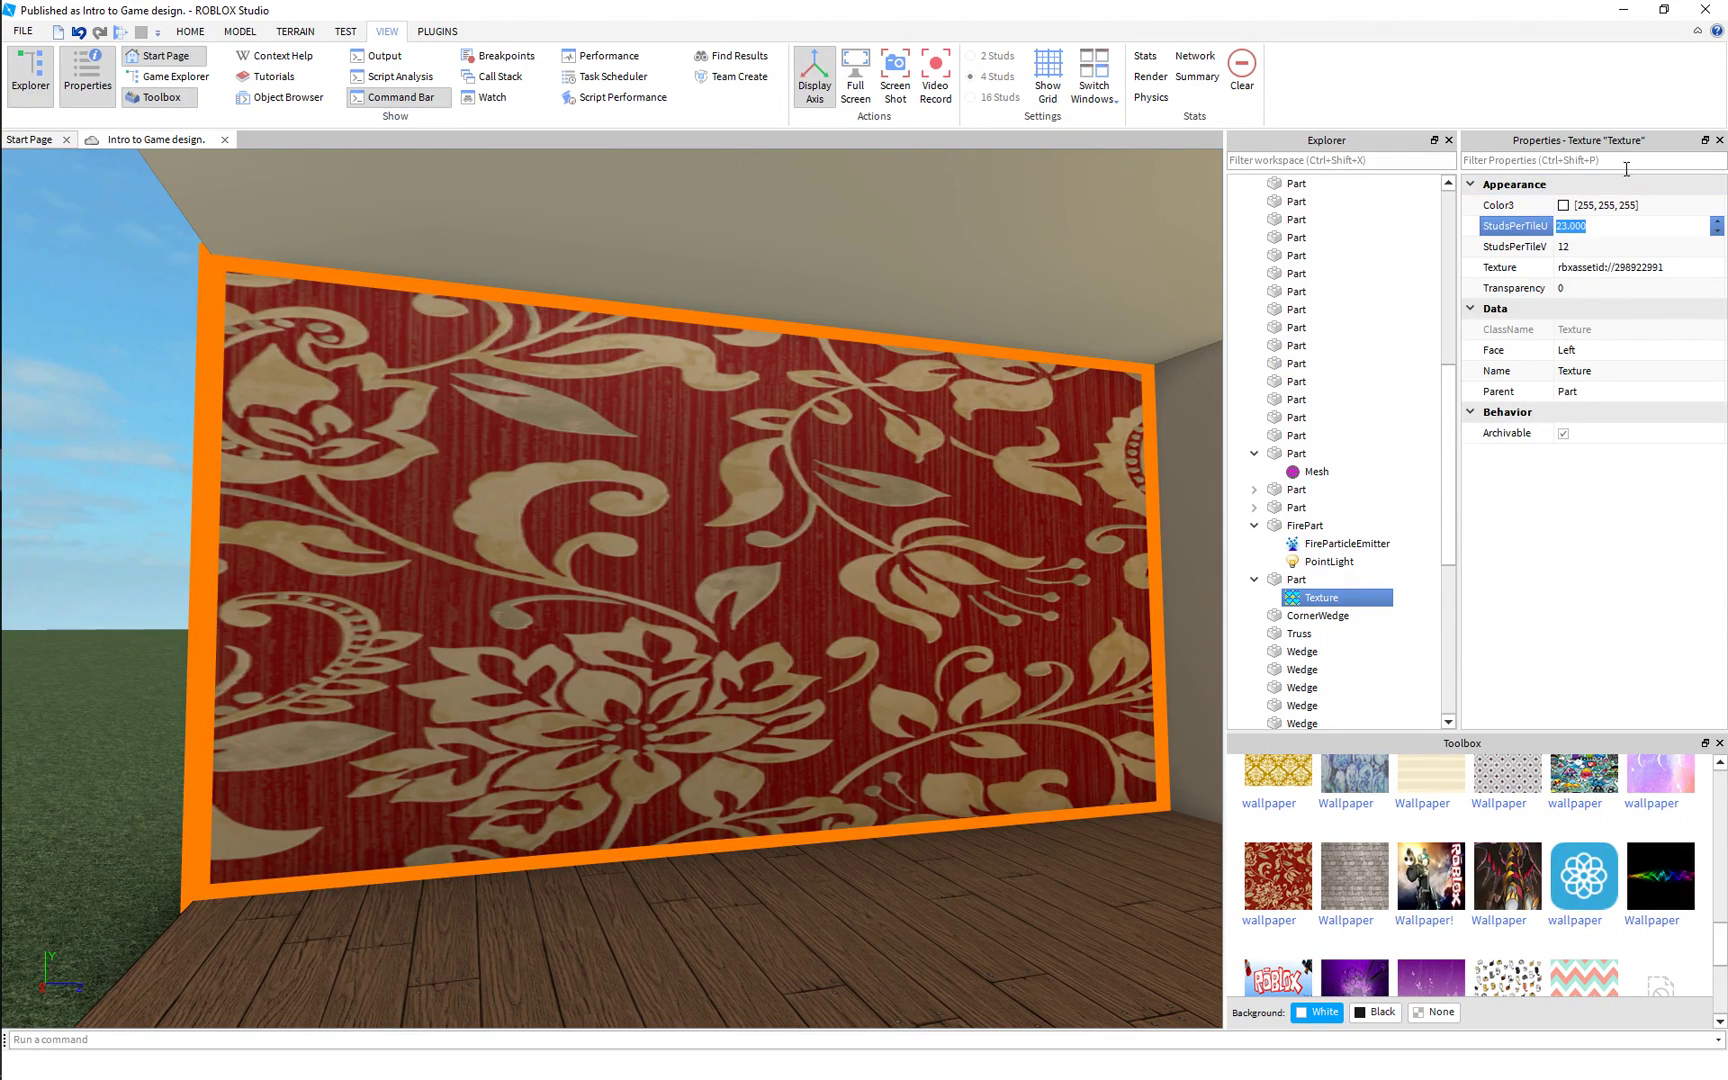
{"action": "key", "text": "Return"}
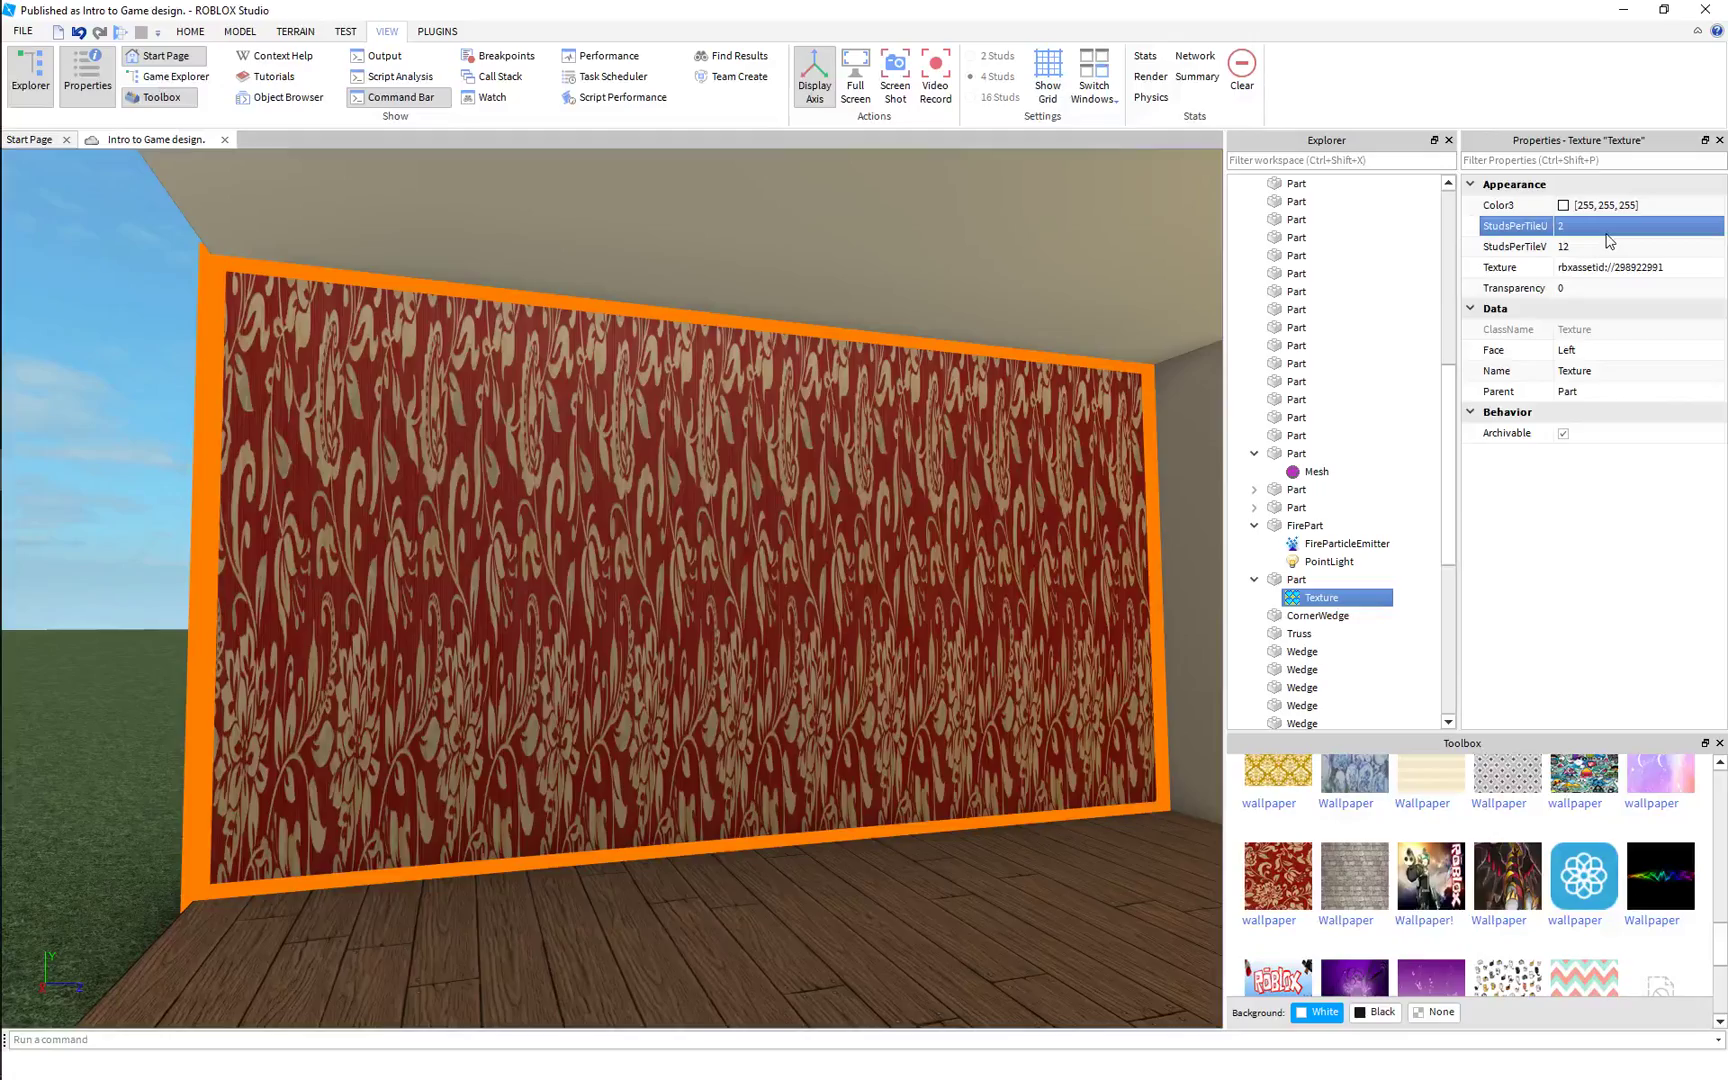
{"action": "left_click", "coordinate": [1590, 247]}
{"action": "type", "text": "2"}
{"action": "key", "text": "Return"}
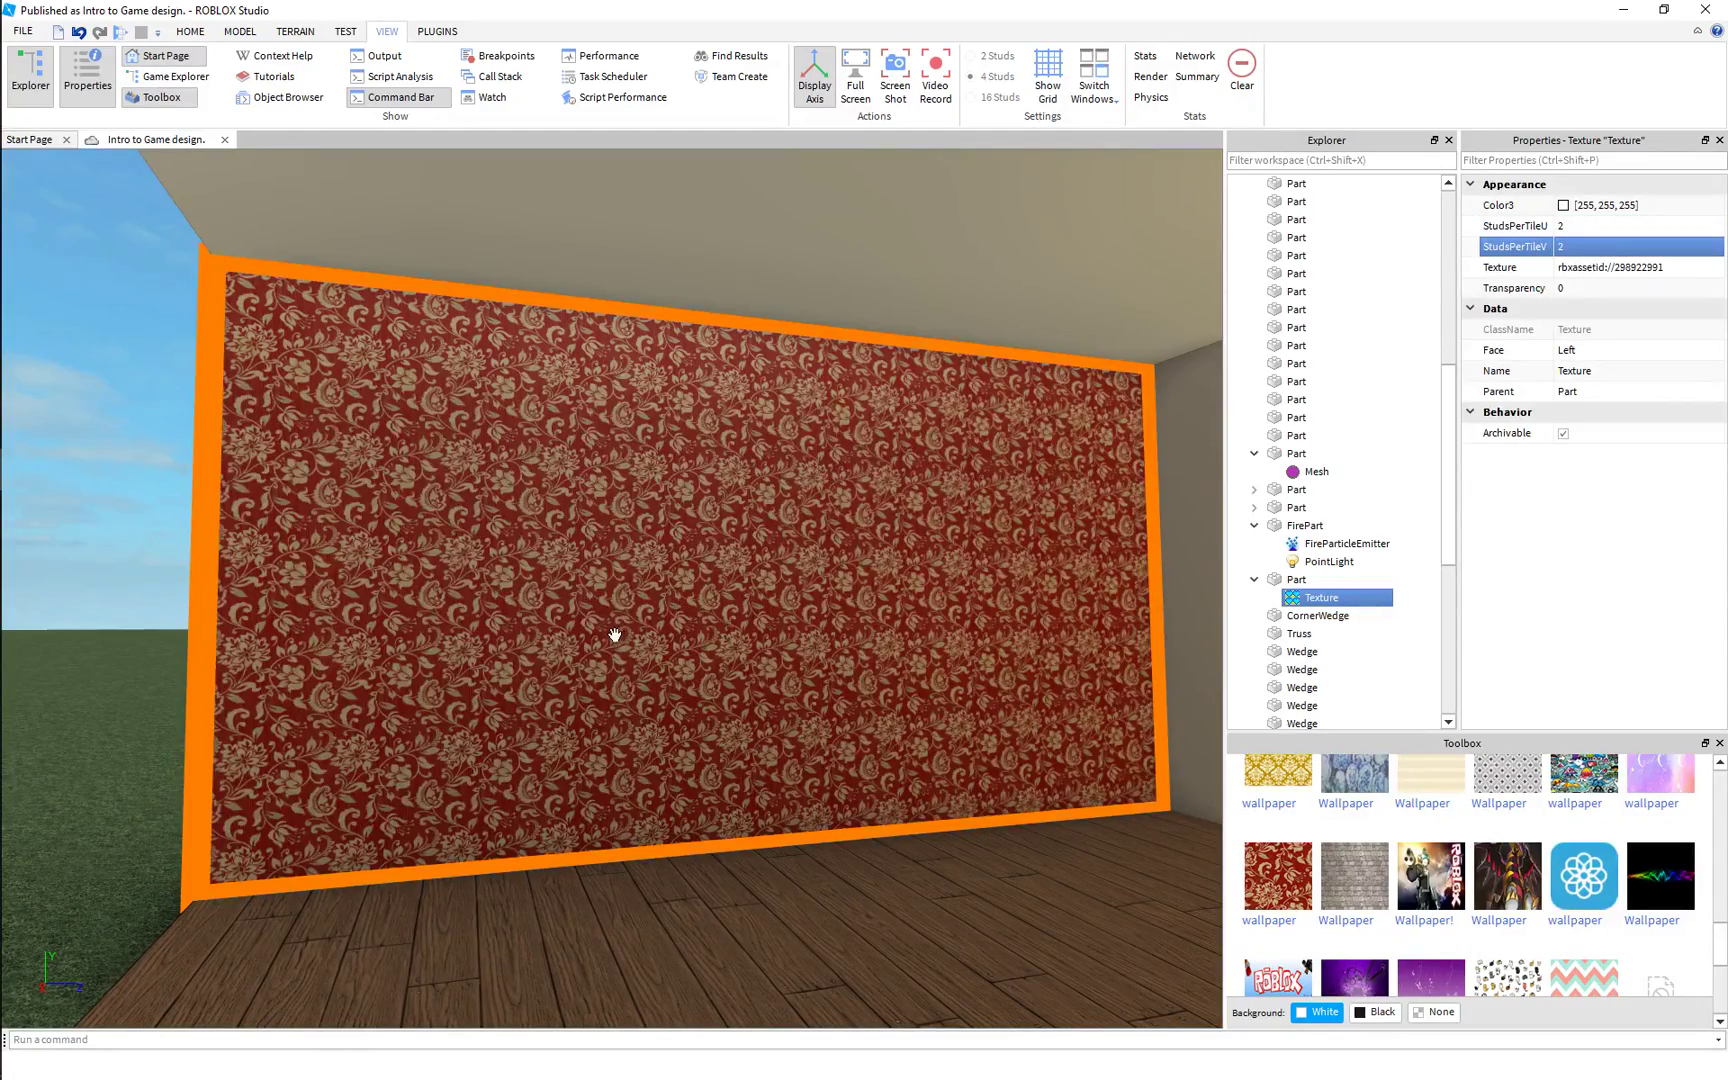
Examine the repeating wallpaper pattern up close, at the panel's lower corner and from across the room.
{"action": "scroll", "coordinate": [615, 636], "scroll_direction": "up", "scroll_amount": 3}
{"action": "right_click_drag", "start_coordinate": [615, 636], "coordinate": [613, 635]}
{"action": "scroll", "coordinate": [613, 635], "scroll_direction": "down", "scroll_amount": 2}
{"action": "scroll", "coordinate": [603, 681], "scroll_direction": "up", "scroll_amount": 2}
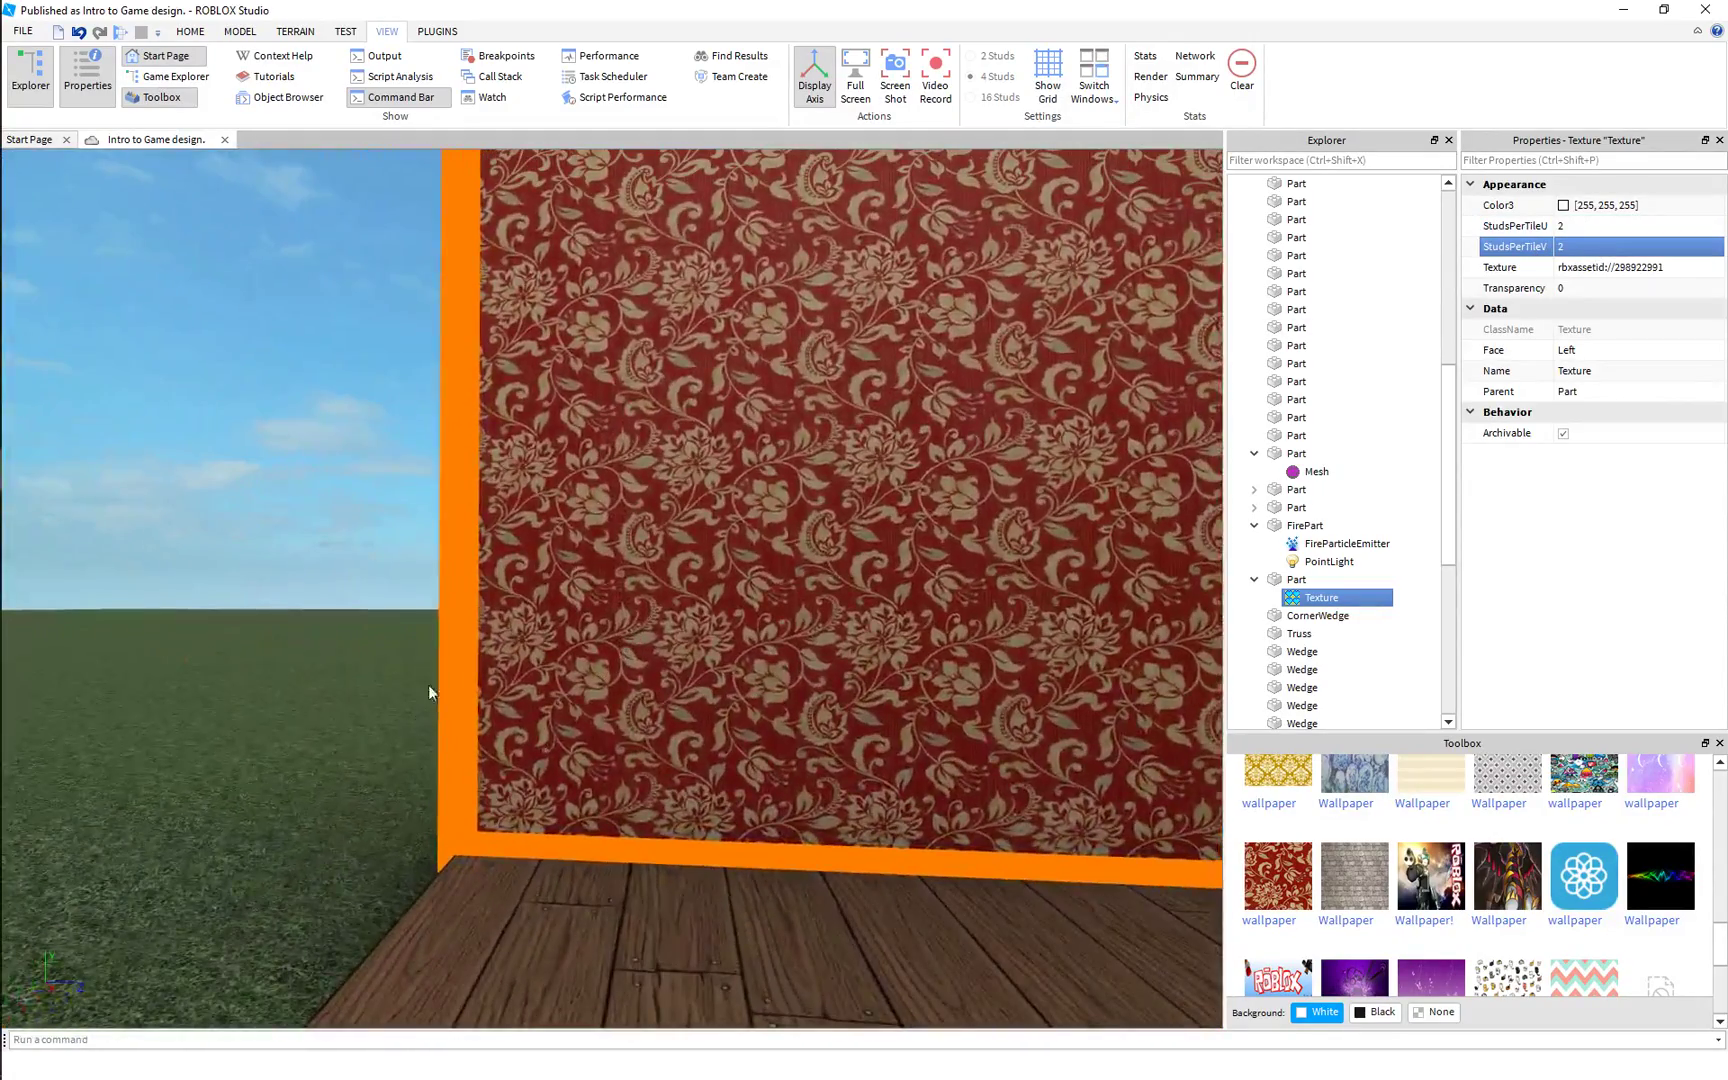
{"action": "scroll", "coordinate": [579, 690], "scroll_direction": "down", "scroll_amount": 3}
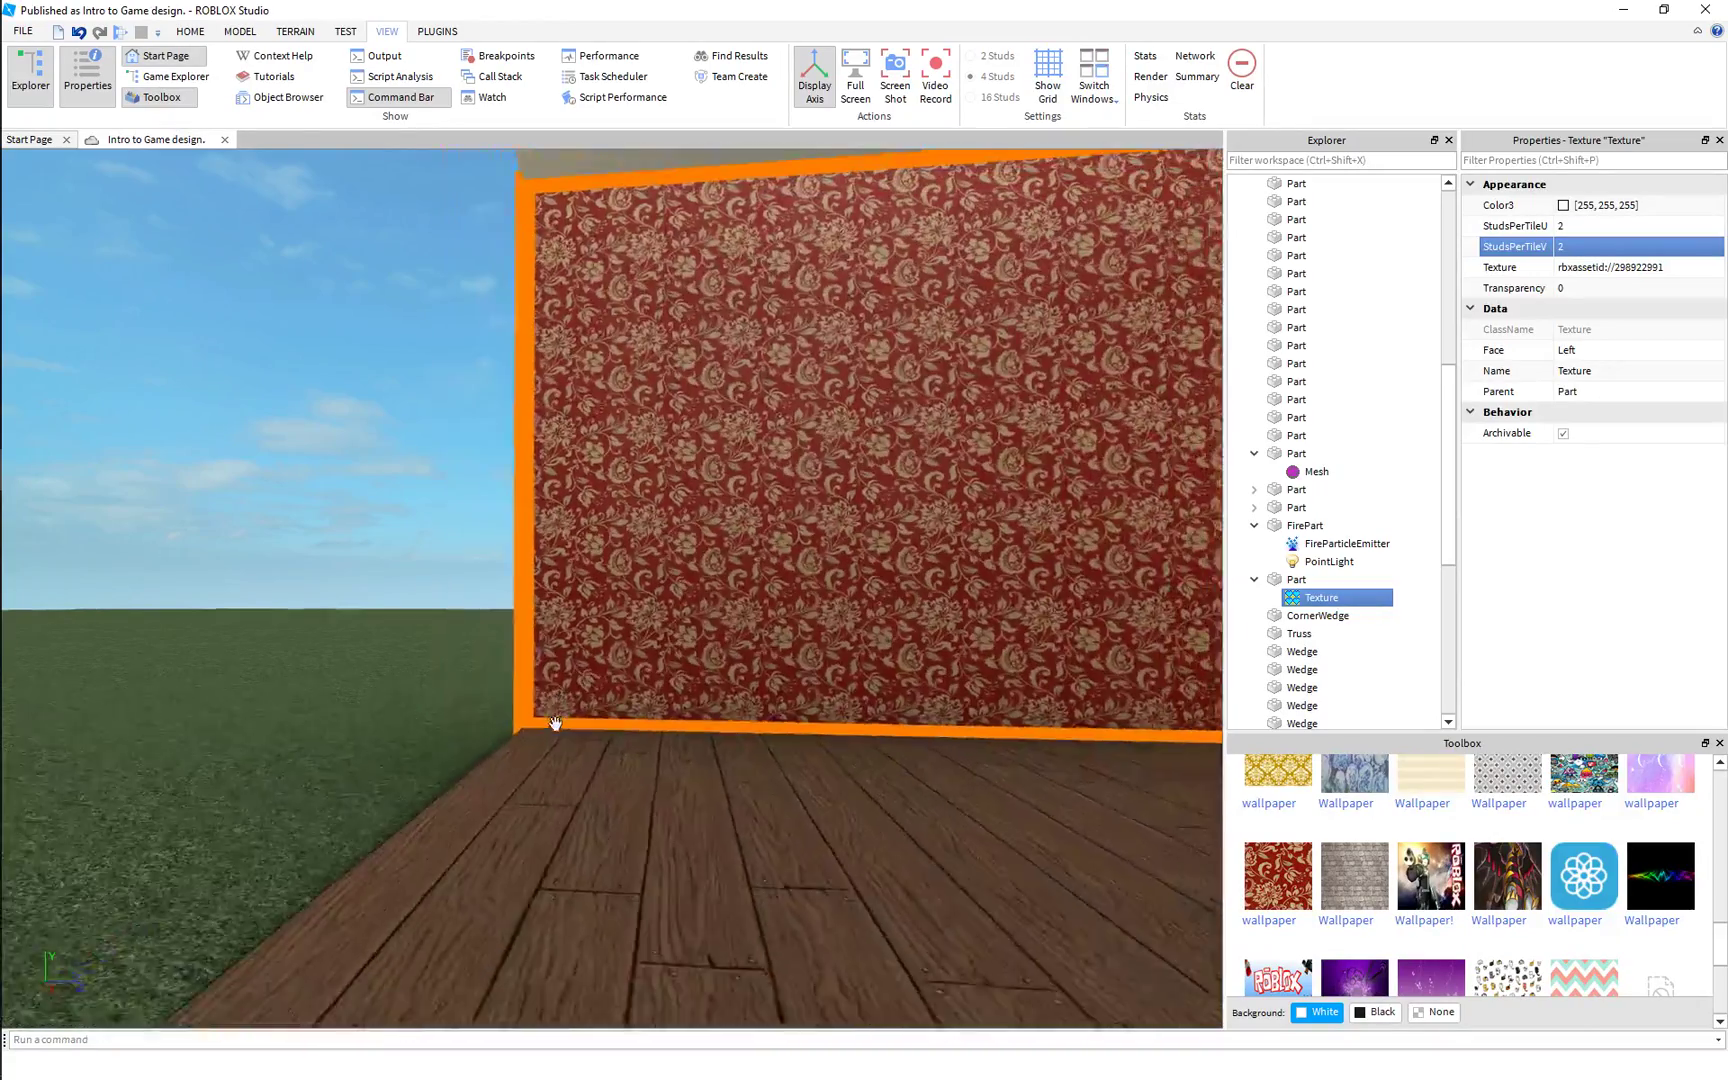
{"action": "right_click_drag", "start_coordinate": [695, 514], "coordinate": [695, 514]}
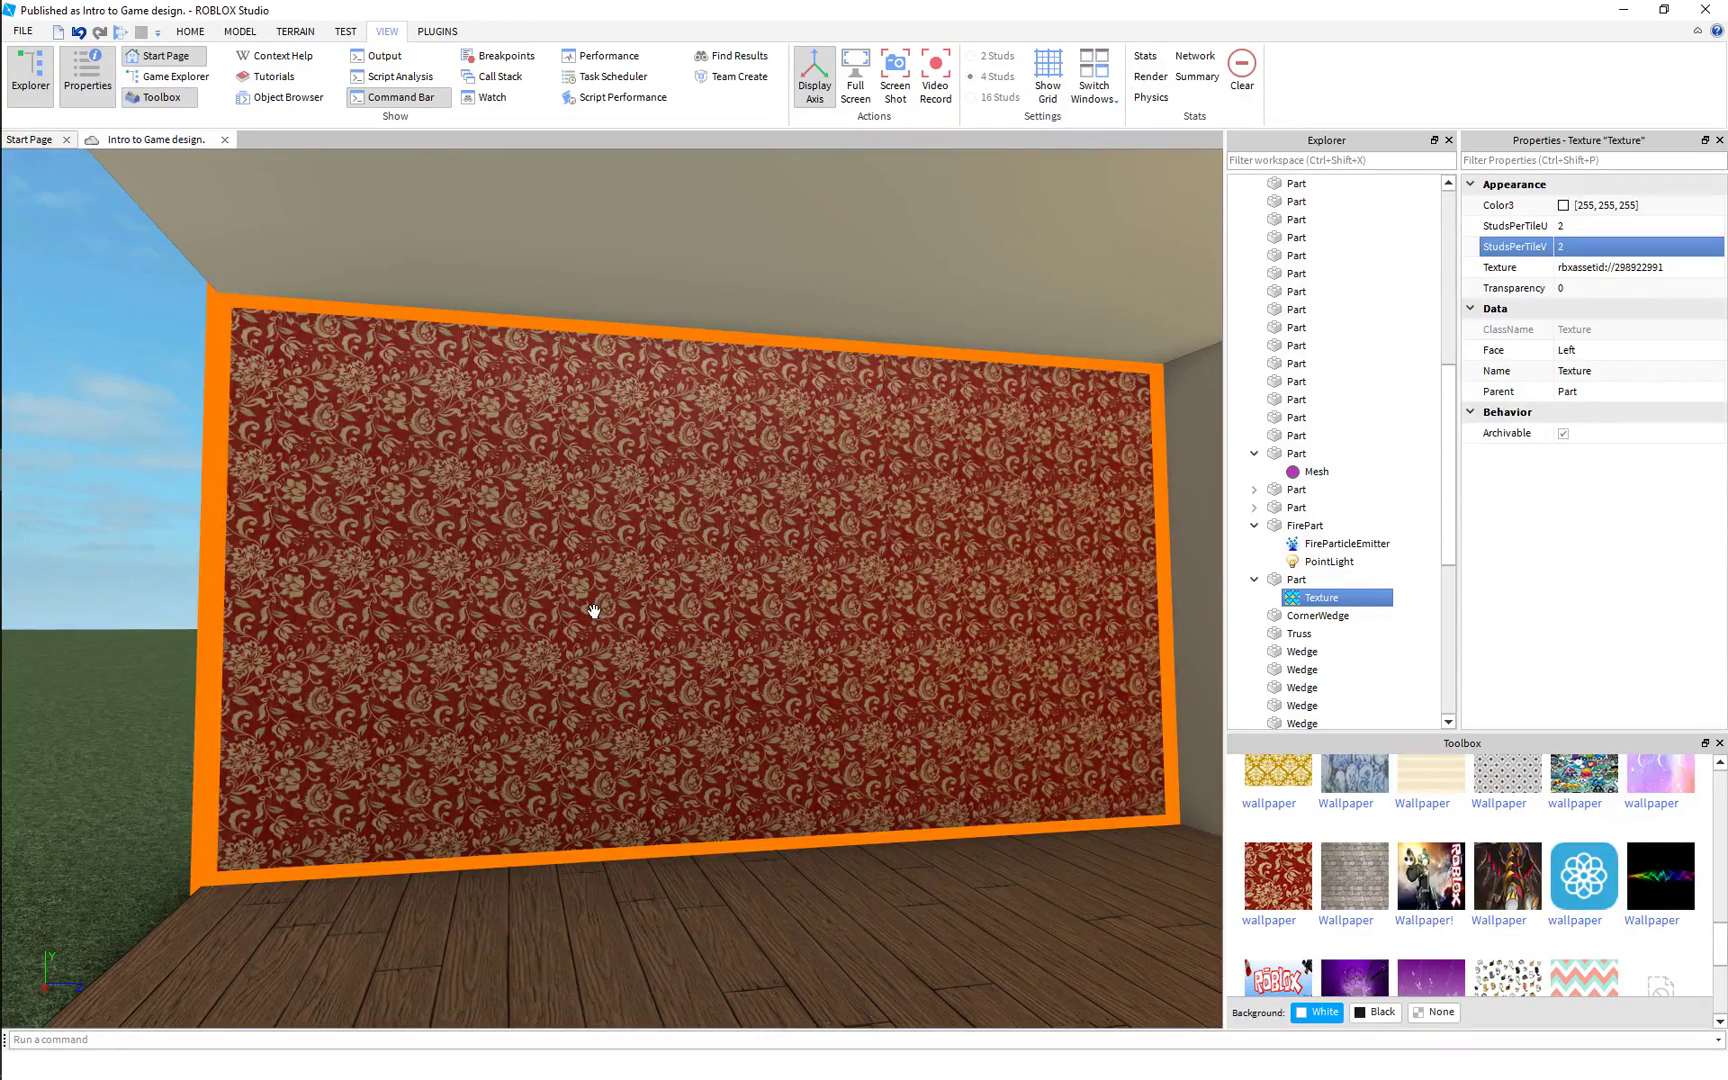
{"action": "right_click_drag", "start_coordinate": [594, 610], "coordinate": [594, 610]}
{"action": "left_click", "coordinate": [77, 593]}
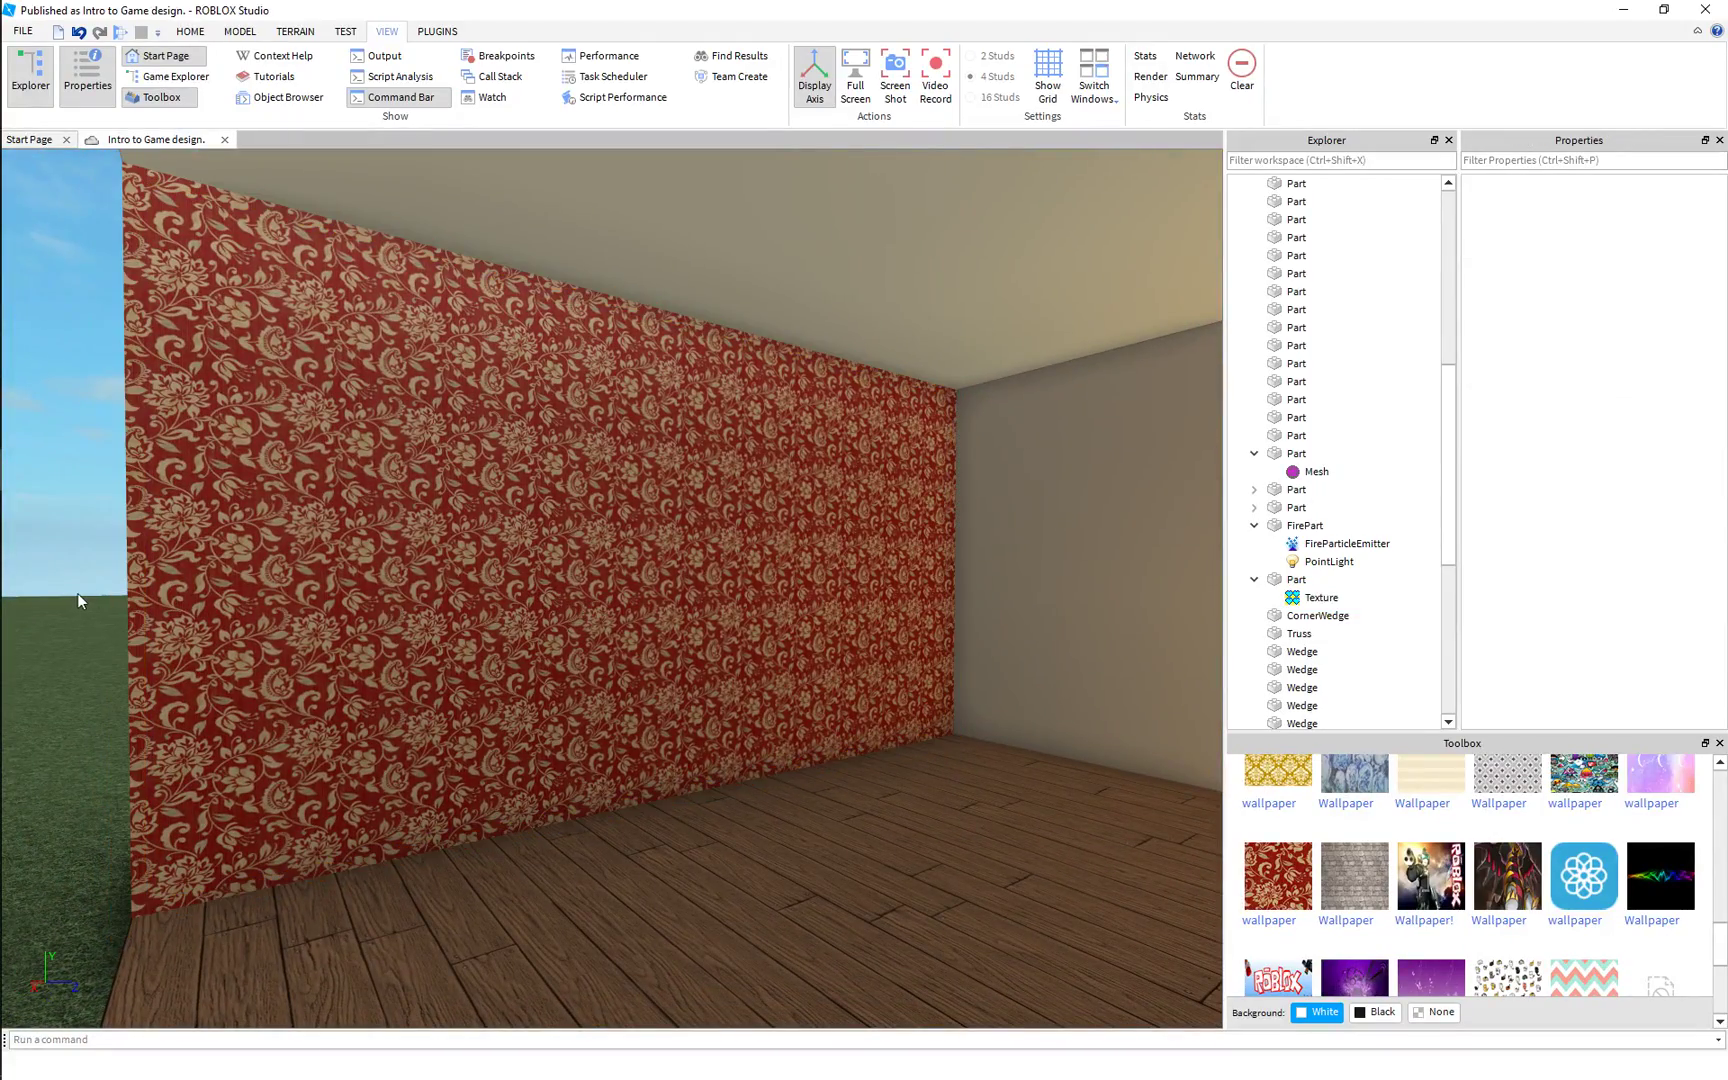
{"action": "key", "text": "s"}
{"action": "right_click_drag", "start_coordinate": [113, 589], "coordinate": [113, 589]}
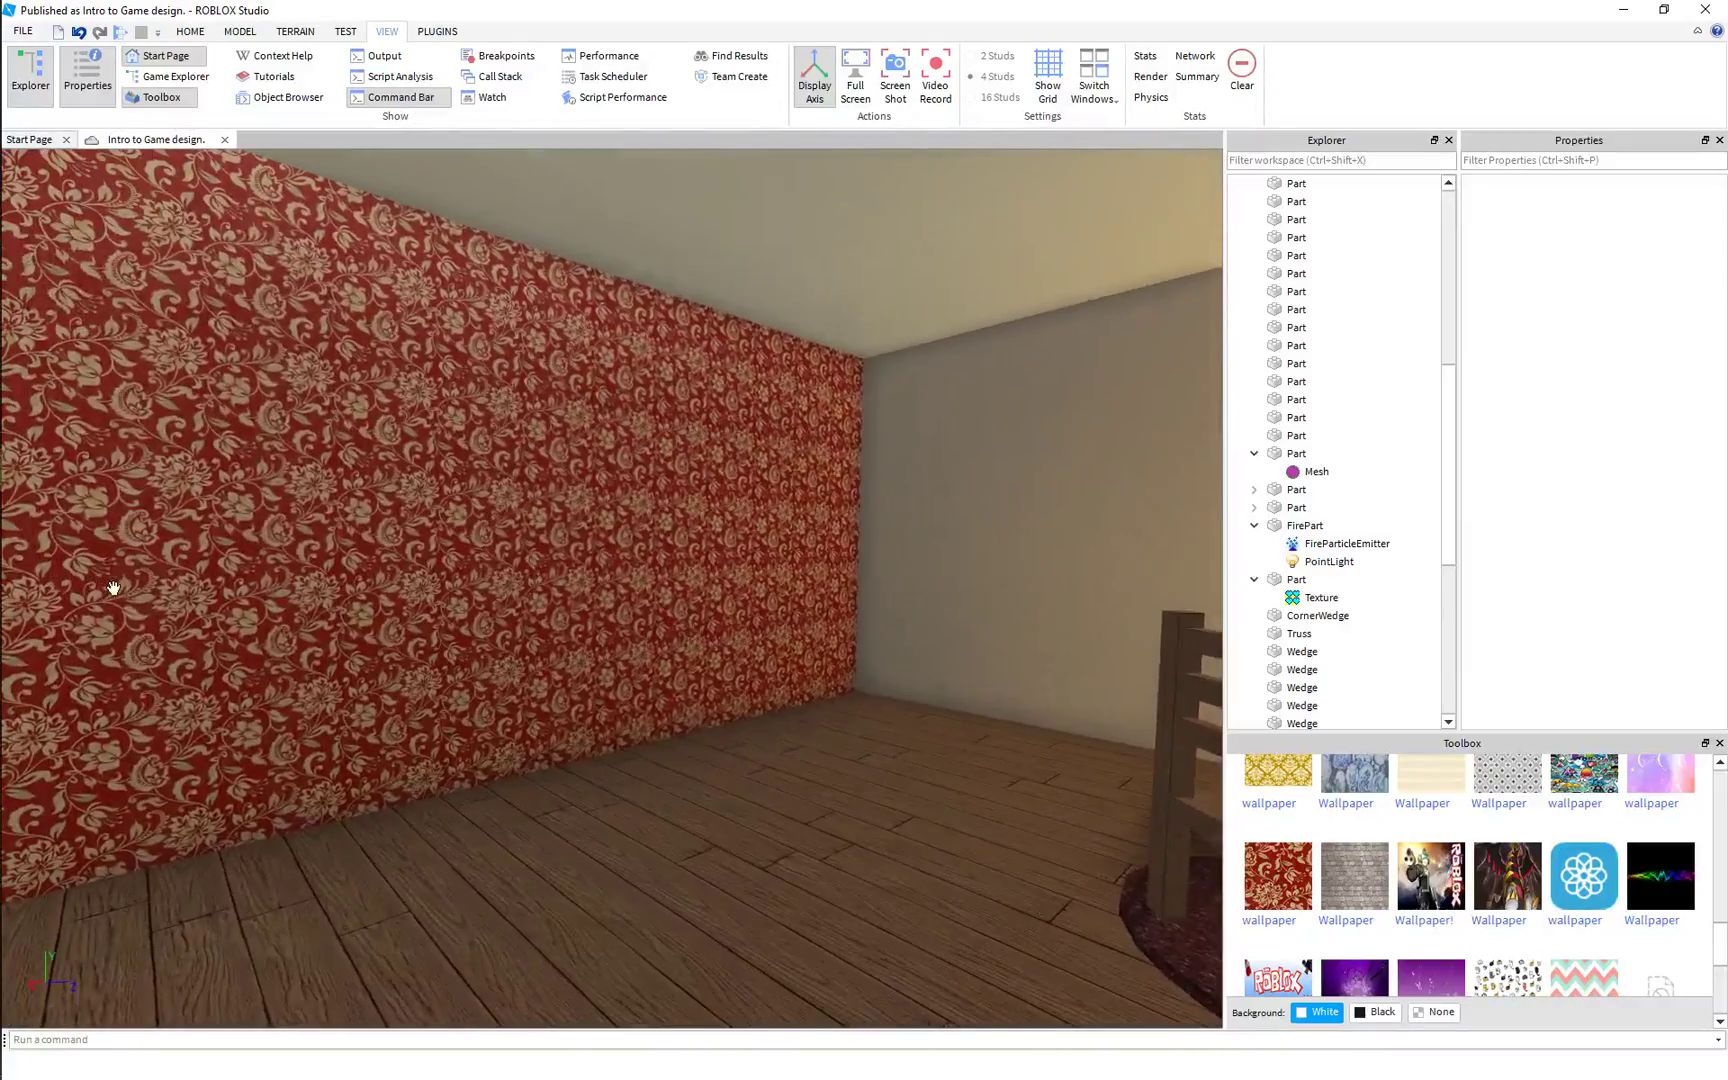
{"action": "right_click_drag", "start_coordinate": [405, 579], "coordinate": [407, 581]}
{"action": "key", "text": "w"}
{"action": "key", "text": "s"}
View the object types that can be inserted into the wallpaper part, without adding any.
{"action": "right_click", "coordinate": [1328, 587]}
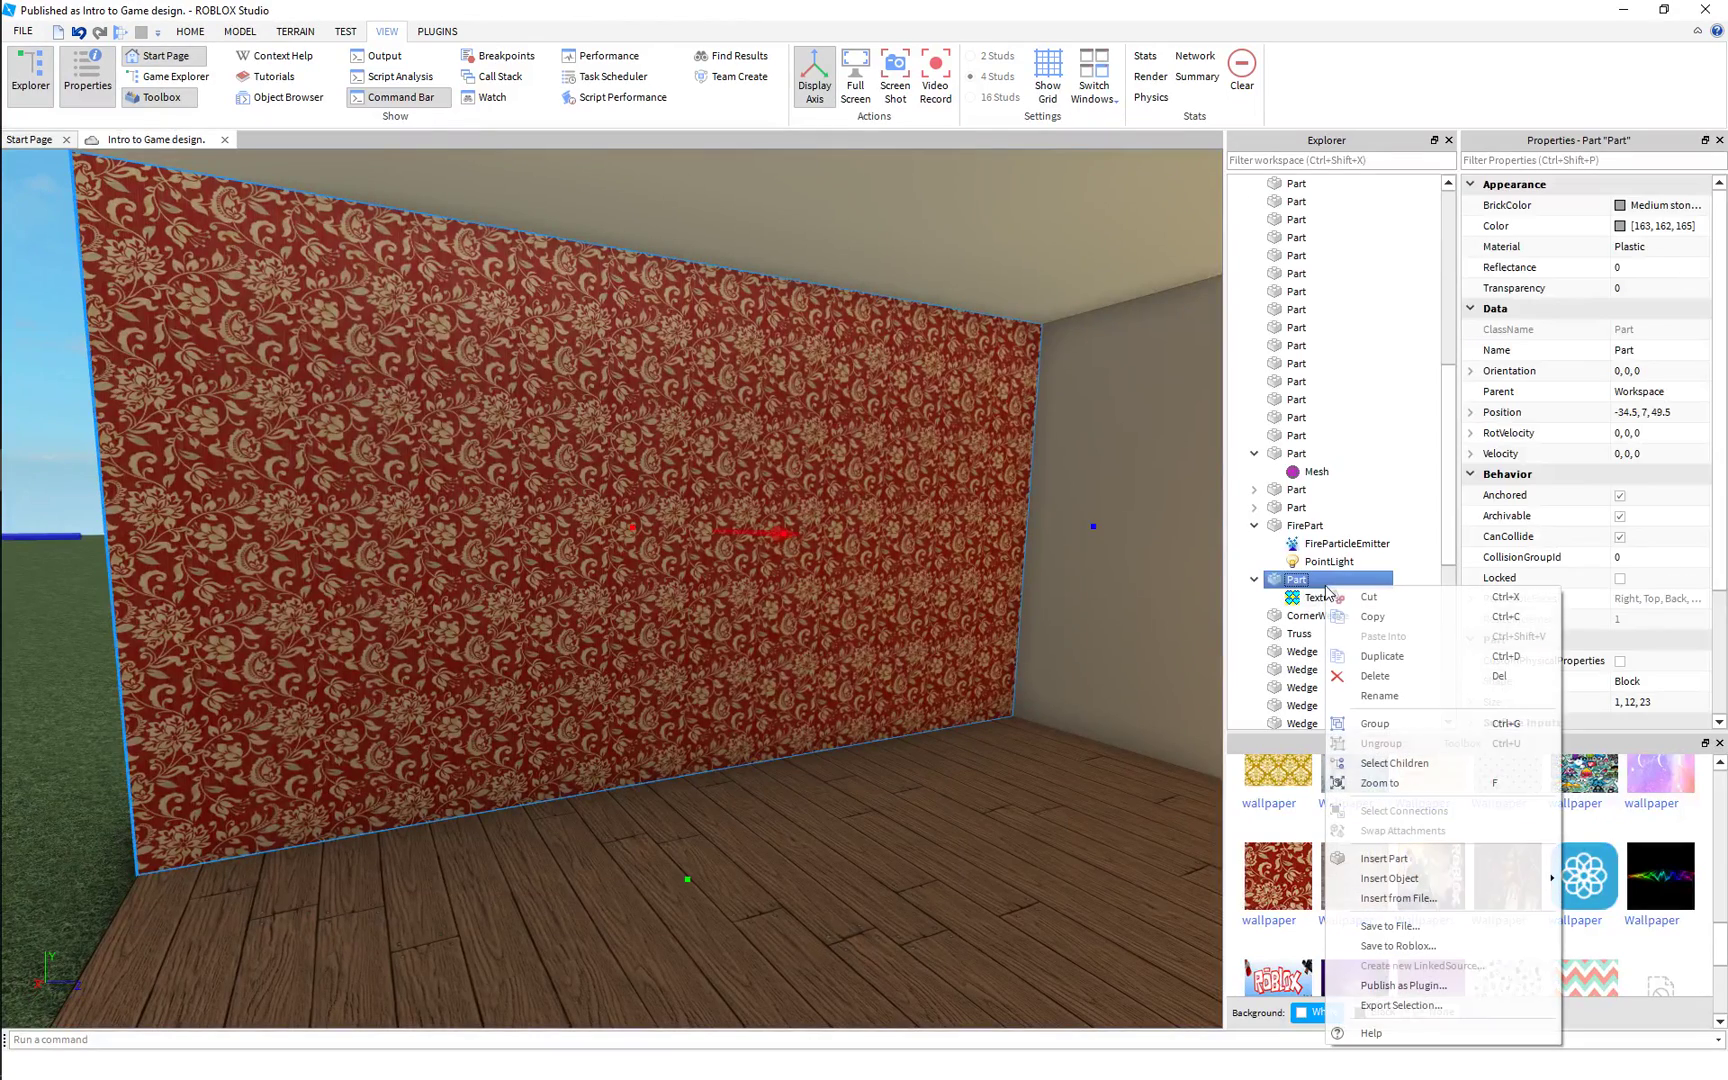
{"action": "mouse_move", "coordinate": [1414, 884]}
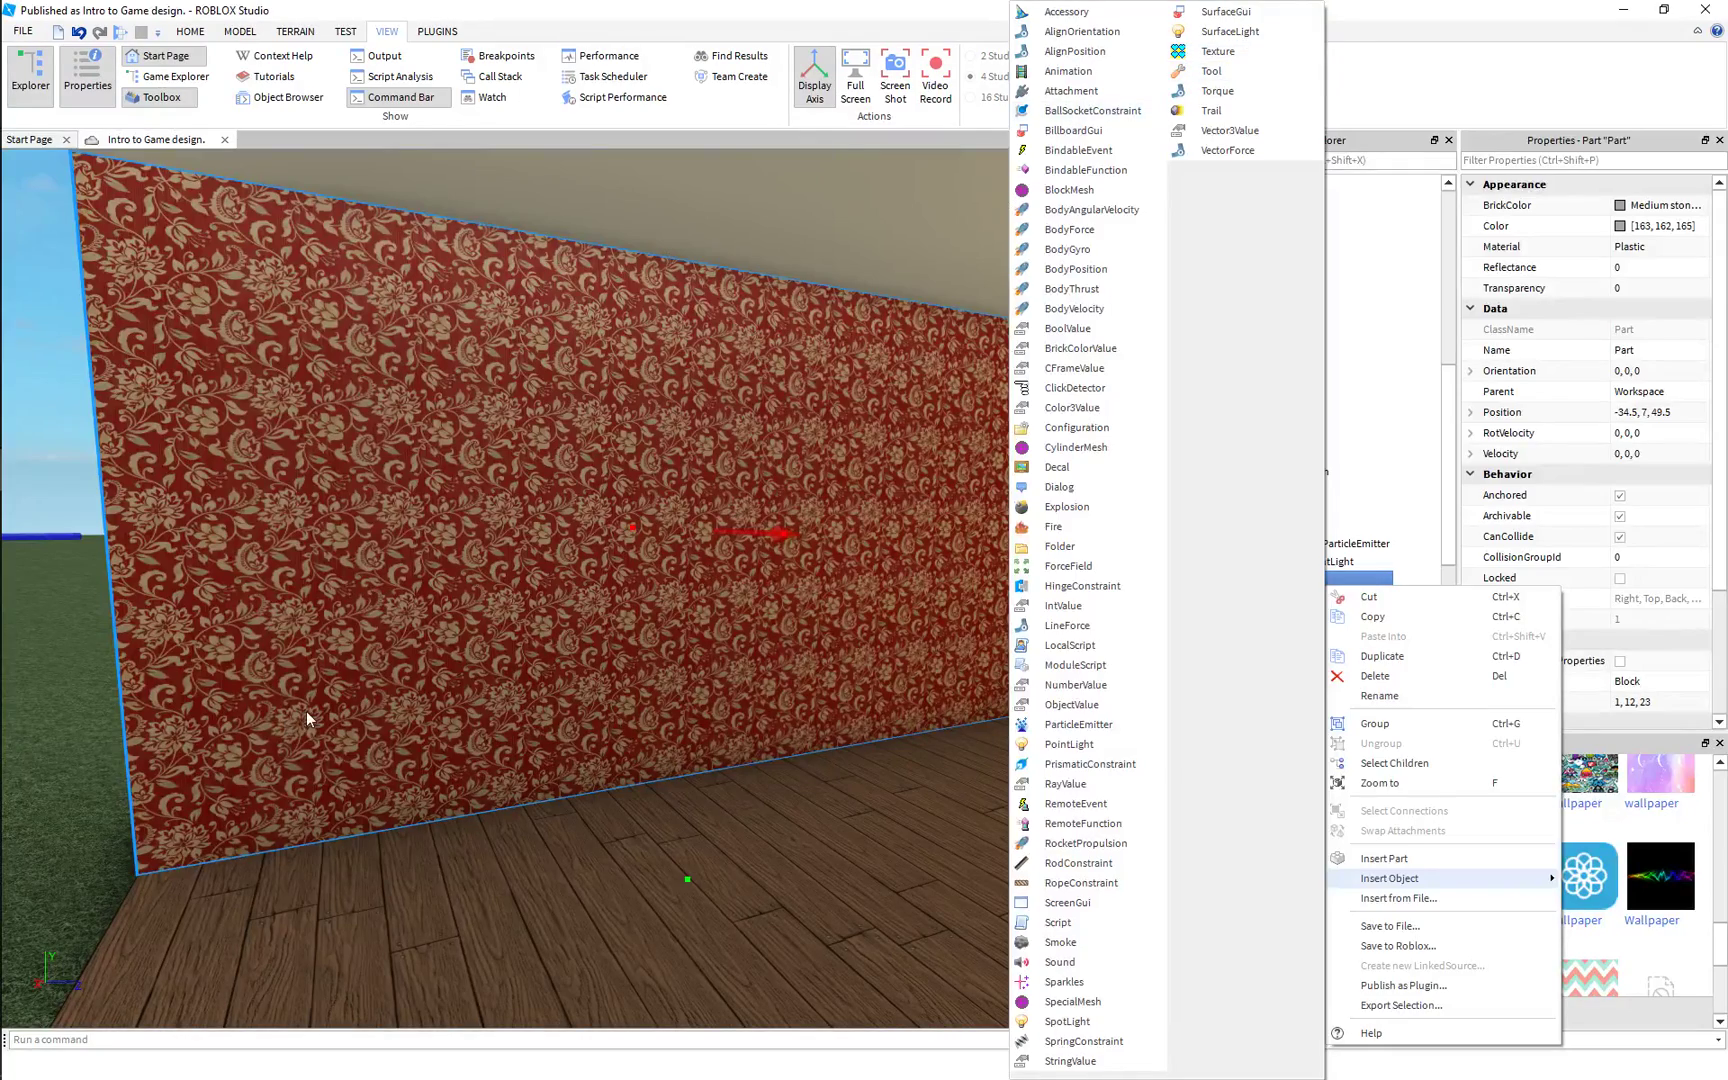
{"action": "left_click", "coordinate": [77, 606]}
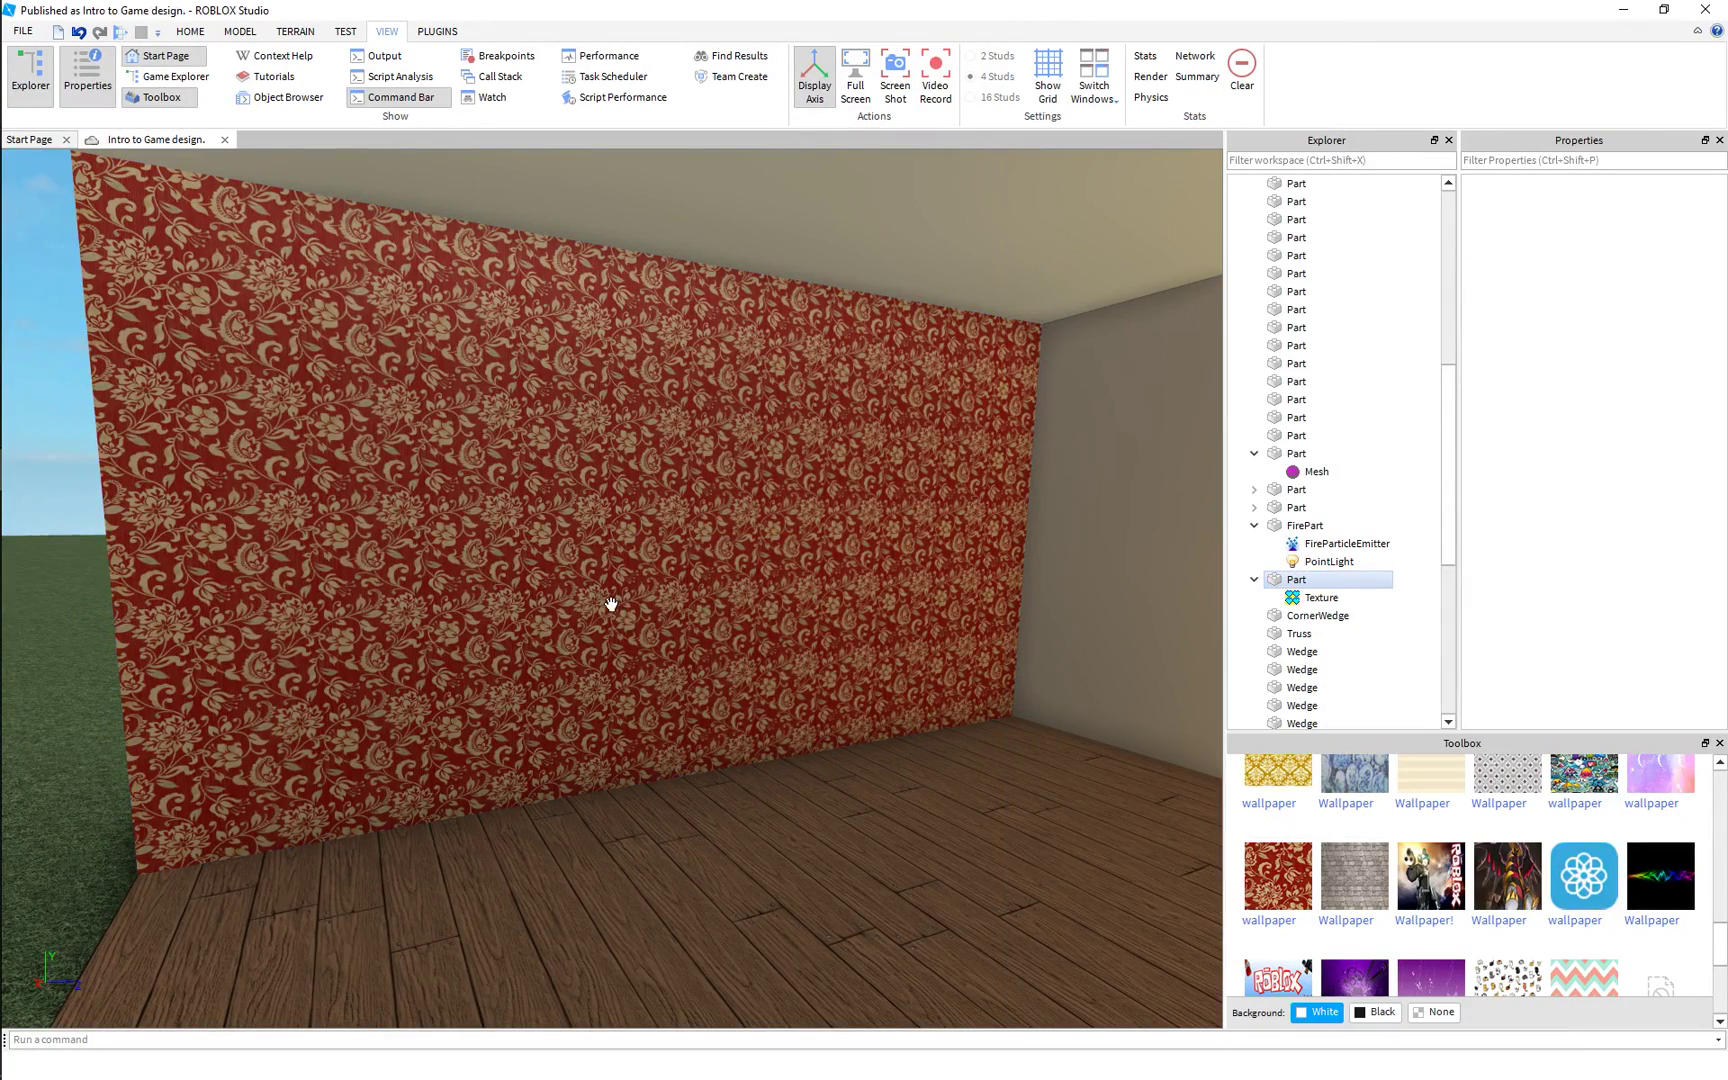
{"action": "right_click_drag", "start_coordinate": [611, 604], "coordinate": [611, 604]}
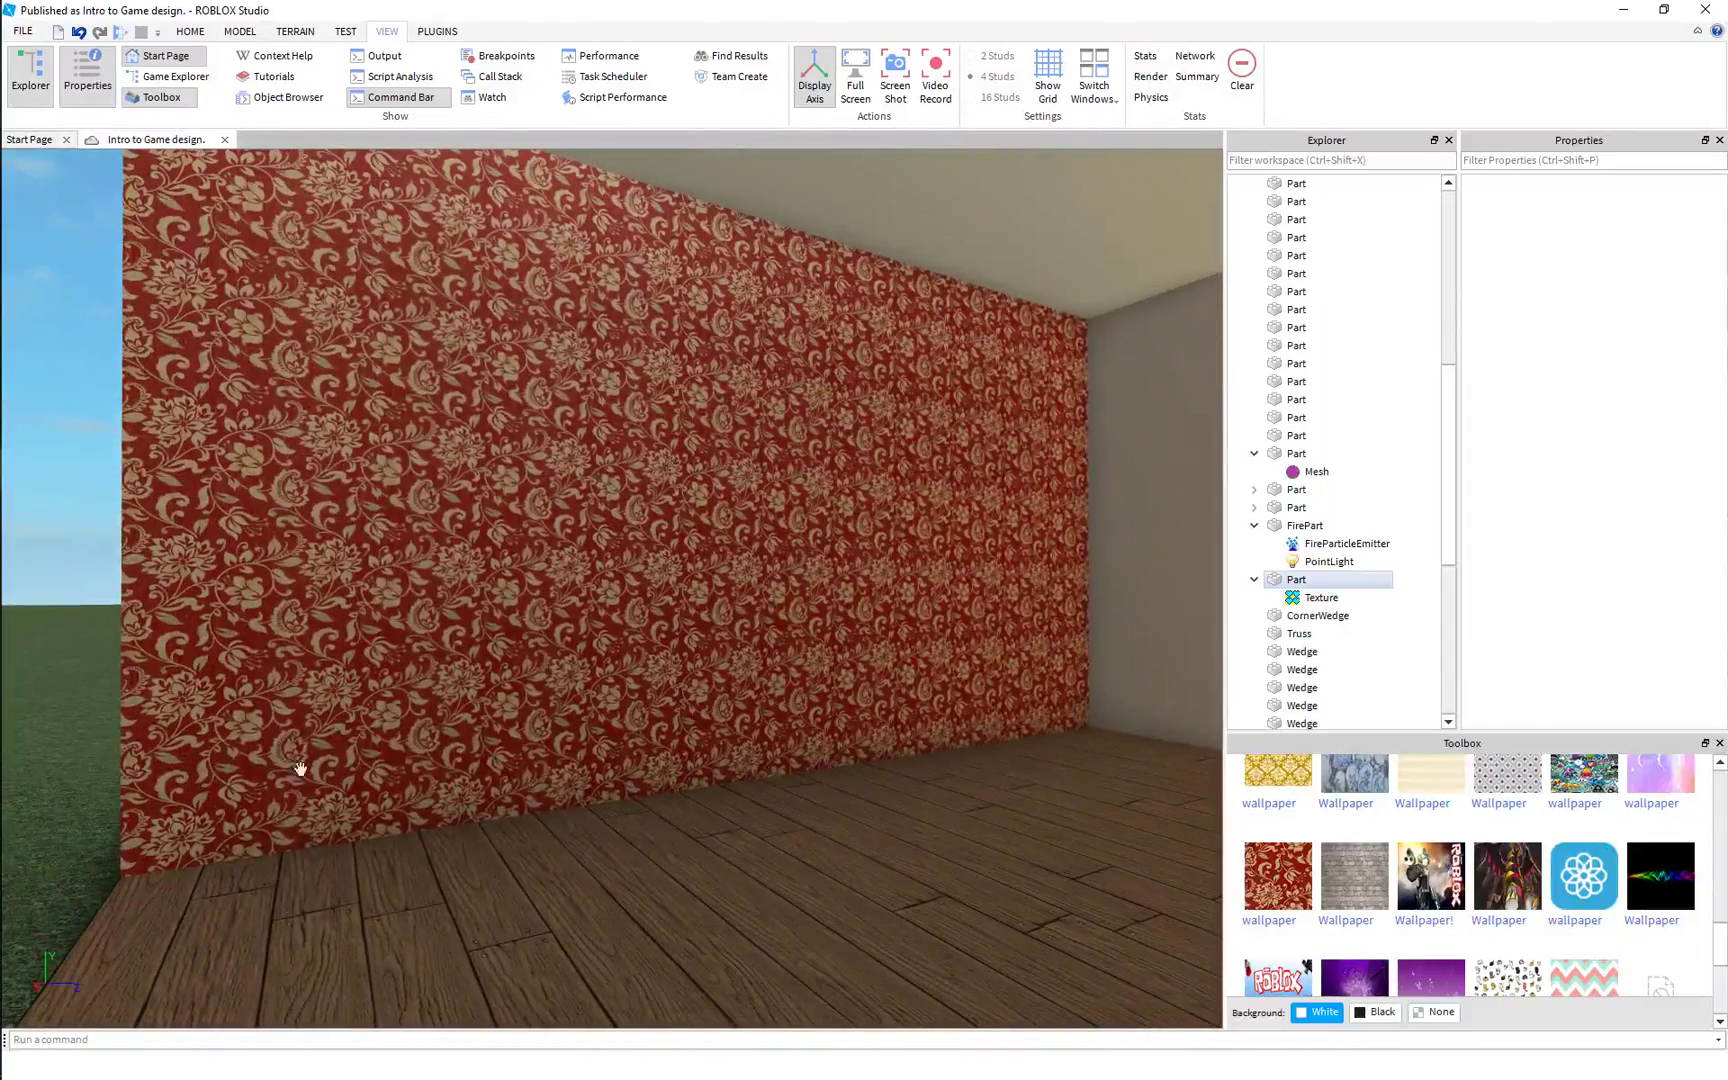
{"action": "right_click_drag", "start_coordinate": [743, 532], "coordinate": [743, 532]}
{"action": "key", "text": "w"}
{"action": "key", "text": "s"}
{"action": "scroll", "coordinate": [743, 532], "scroll_direction": "up", "scroll_amount": 2}
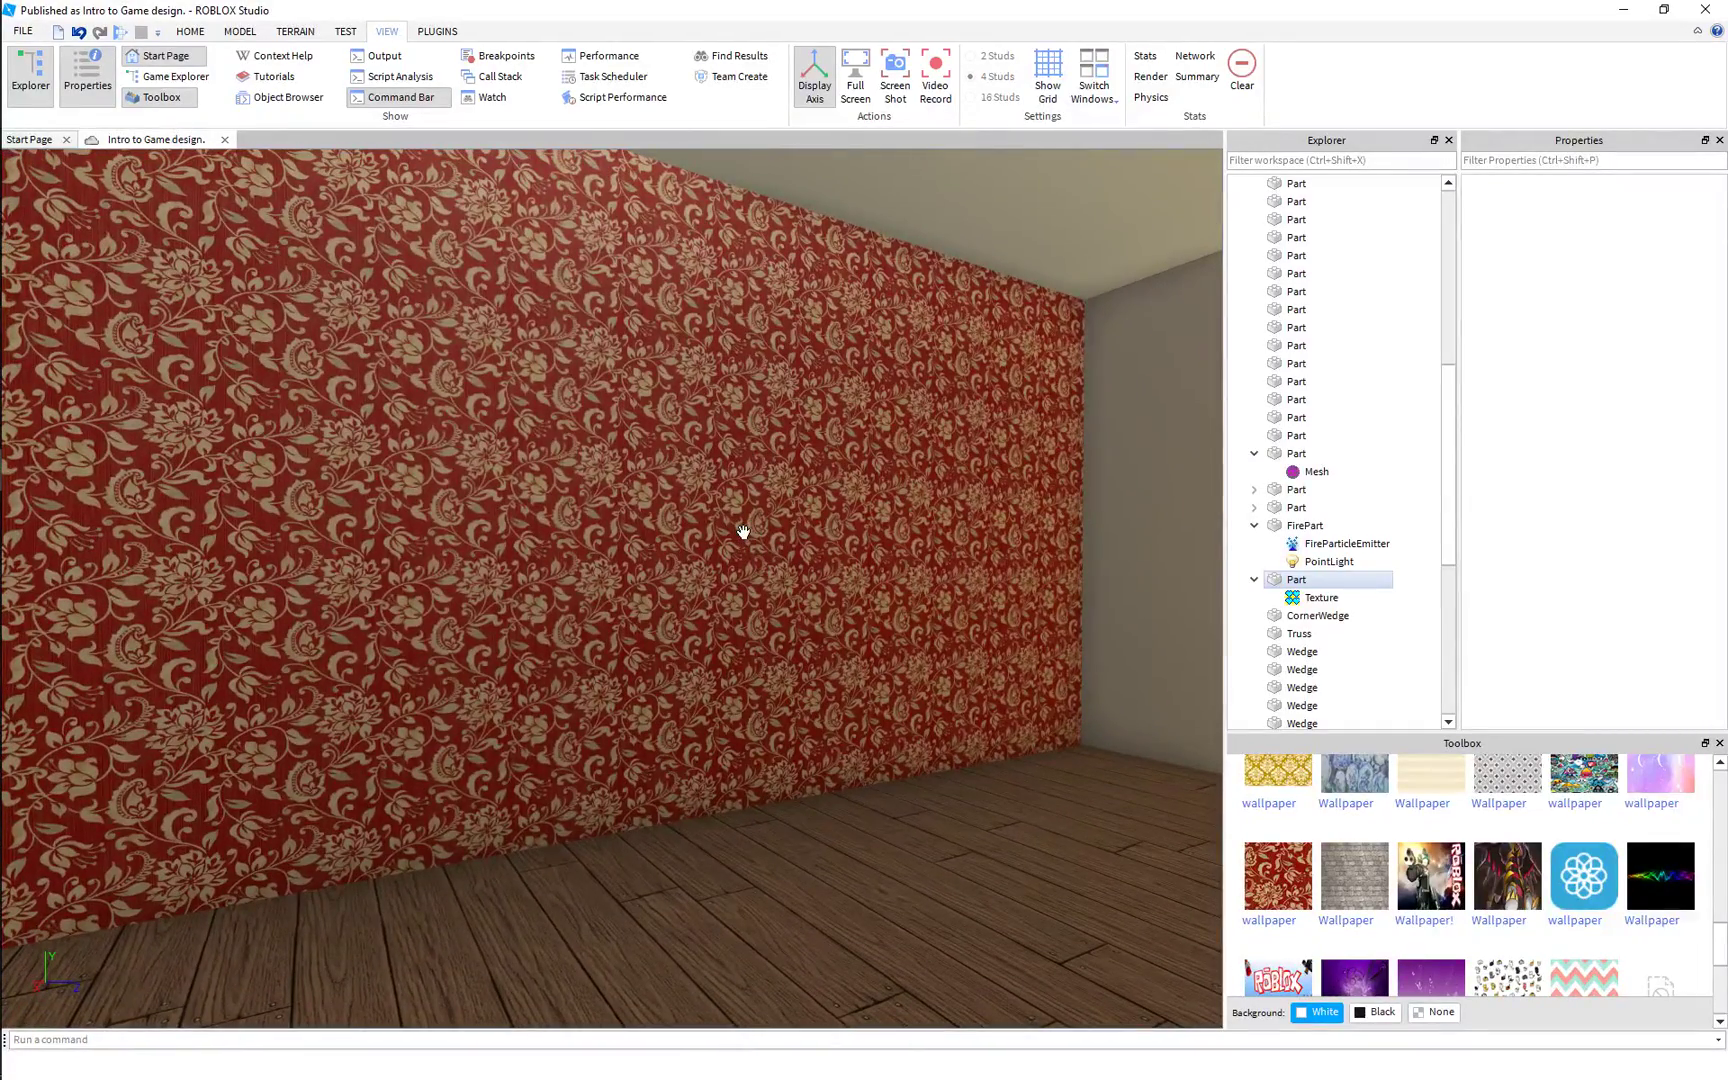